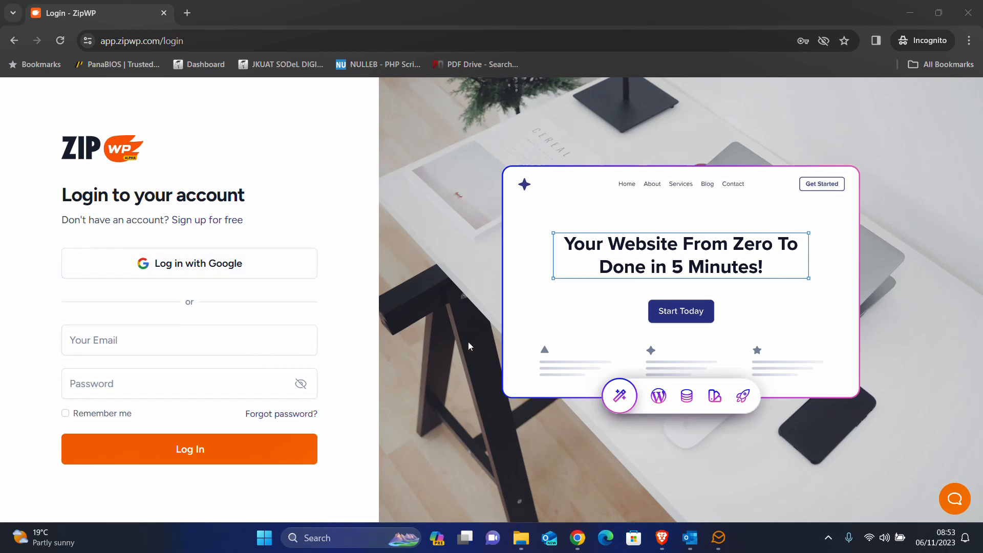
Step: Close the login window and examine the dashboard's site and disk quotas, website creation options and Free Plan limits
left_click(979, 15)
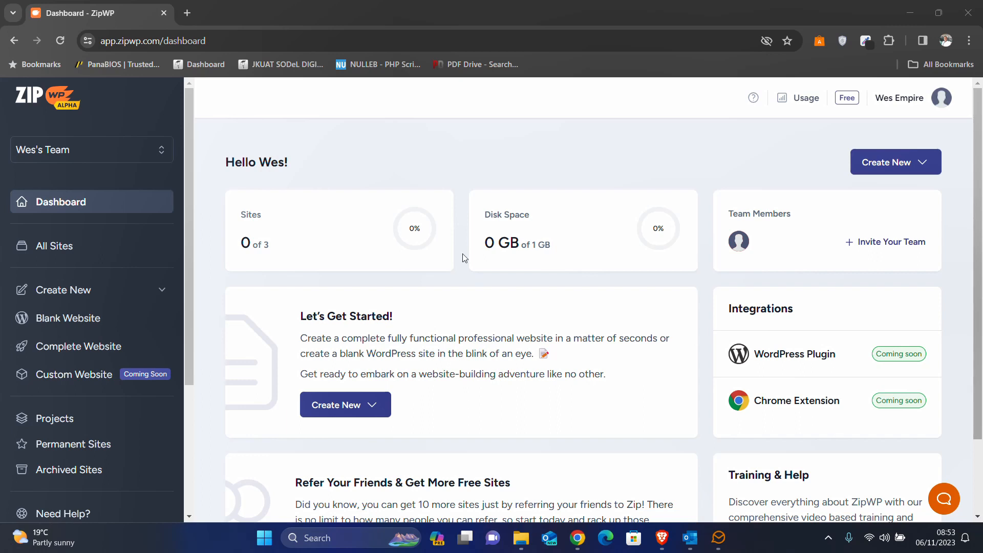
scroll(451, 285, "down", 2)
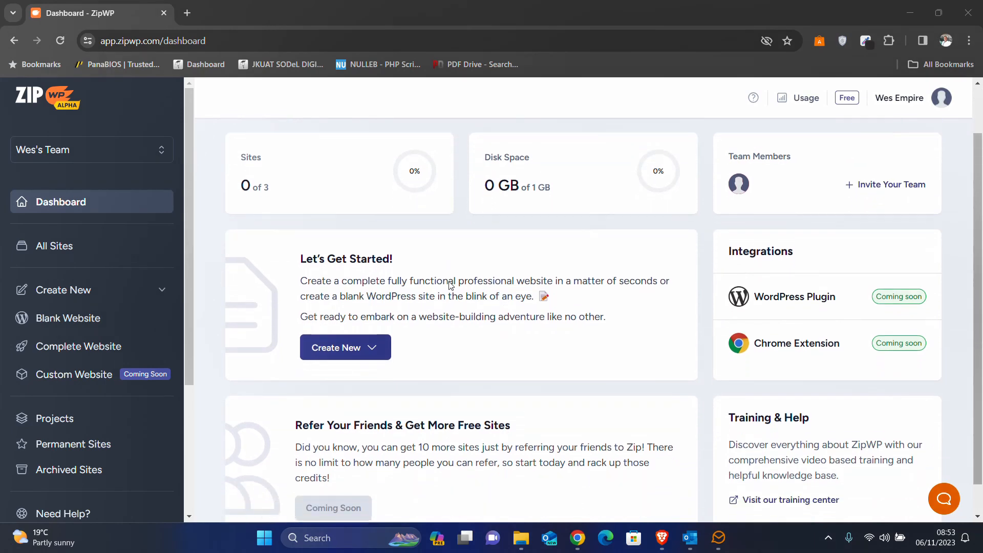
scroll(450, 286, "up", 2)
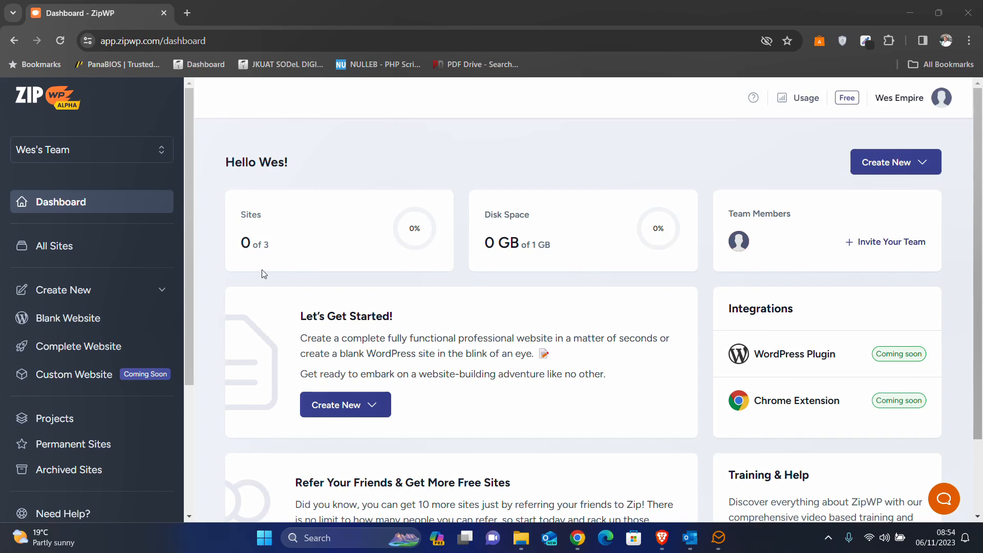
scroll(501, 293, "down", 2)
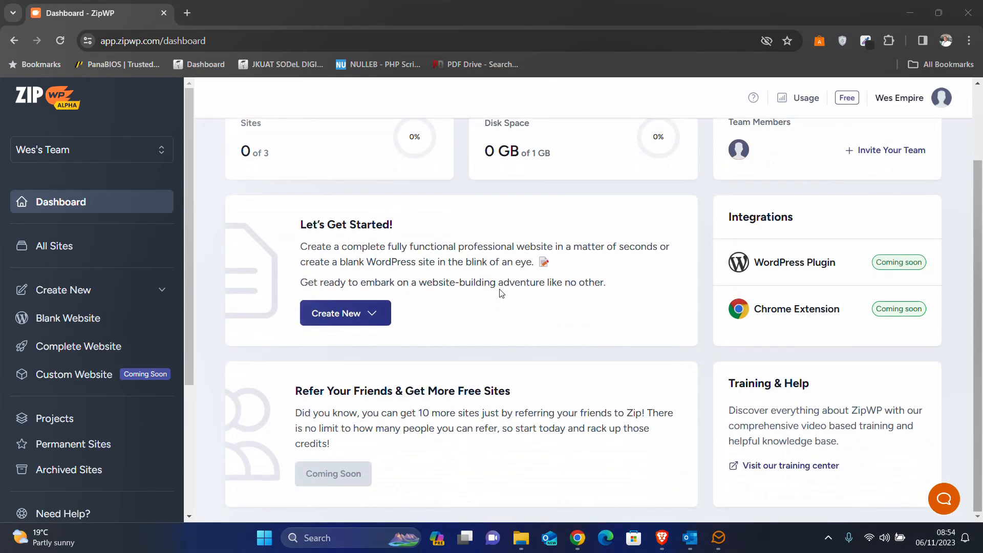
scroll(500, 287, "up", 2)
scroll(134, 302, "down", 3)
scroll(135, 304, "down", 1)
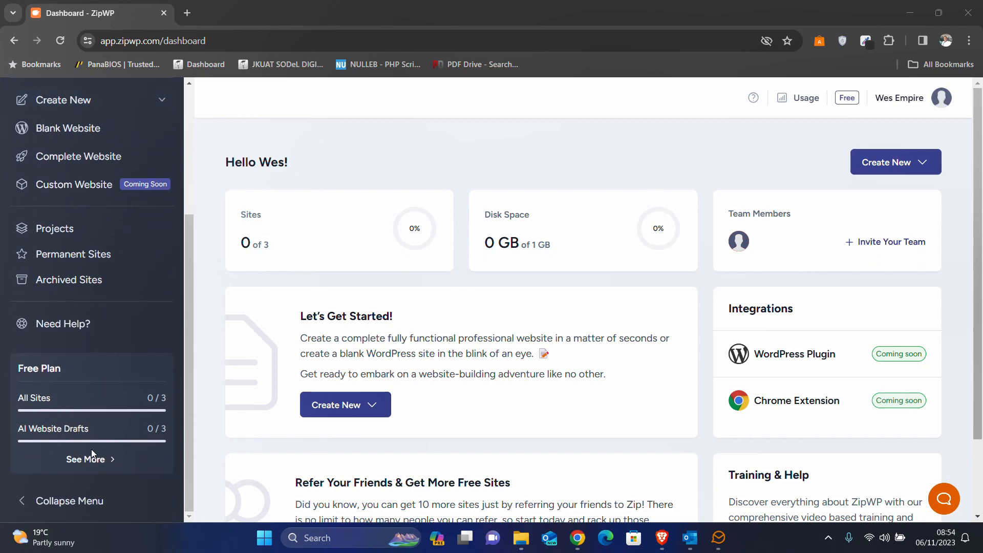
scroll(79, 338, "up", 1)
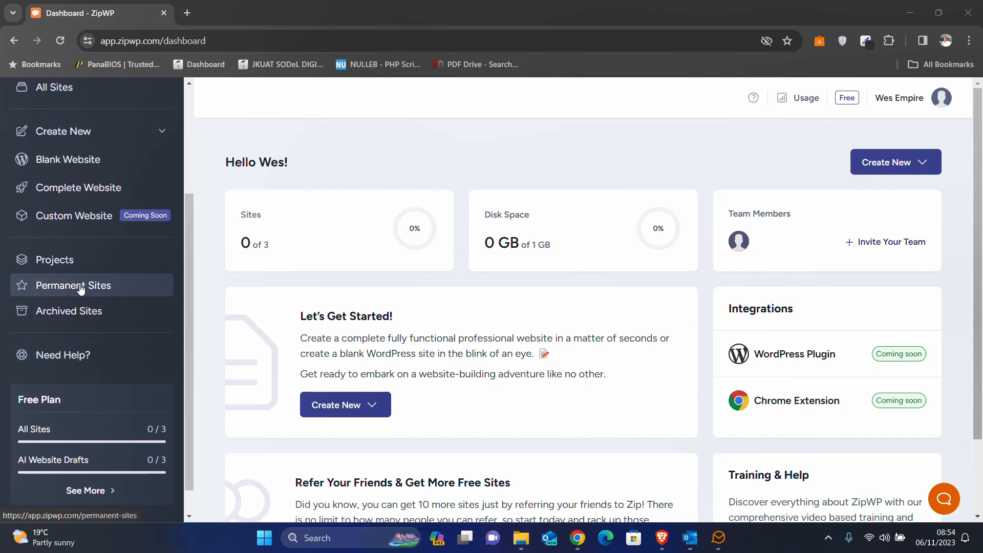
scroll(79, 263, "up", 1)
scroll(81, 262, "up", 3)
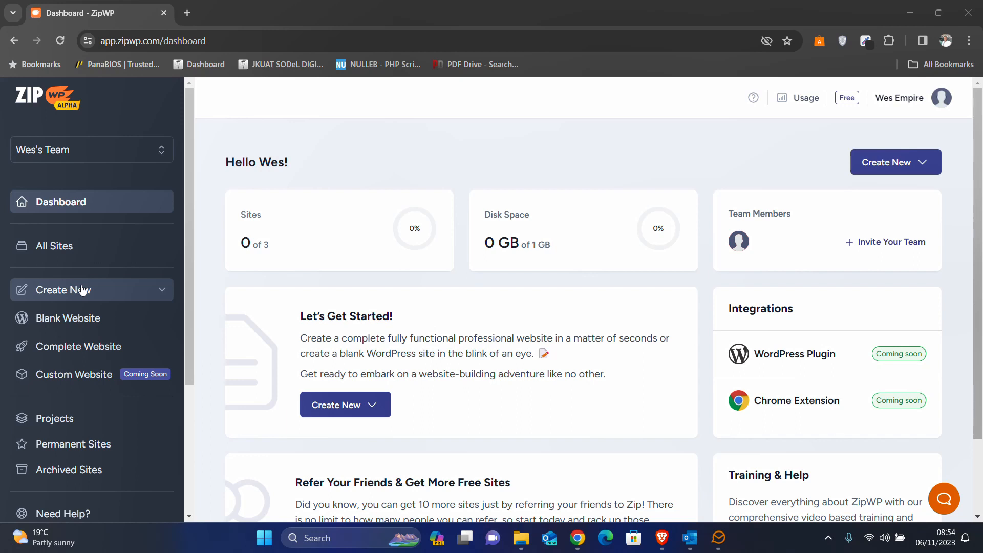
Step: Start a new complete website, choose Others as its type and keep the language as English (Default)
left_click(897, 170)
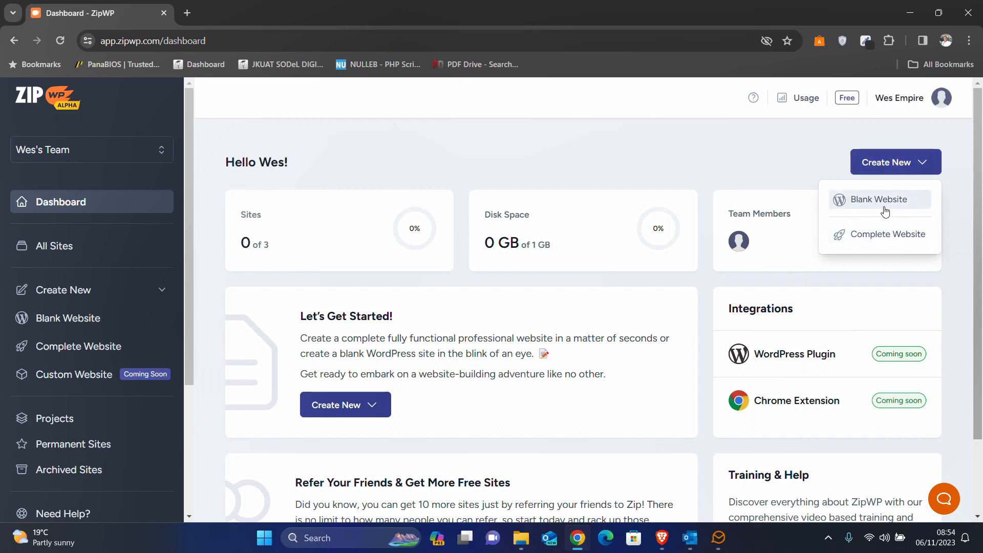
left_click(881, 240)
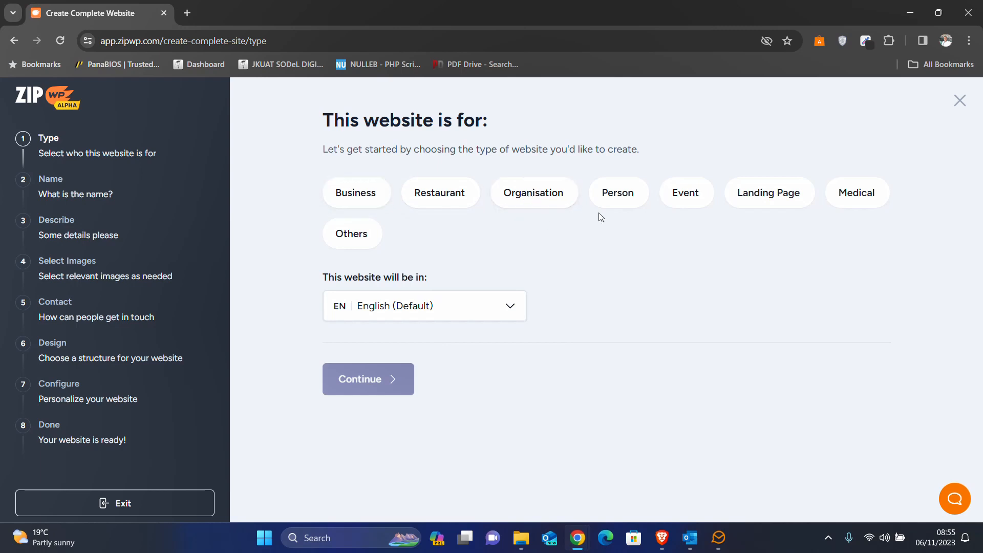
left_click(363, 241)
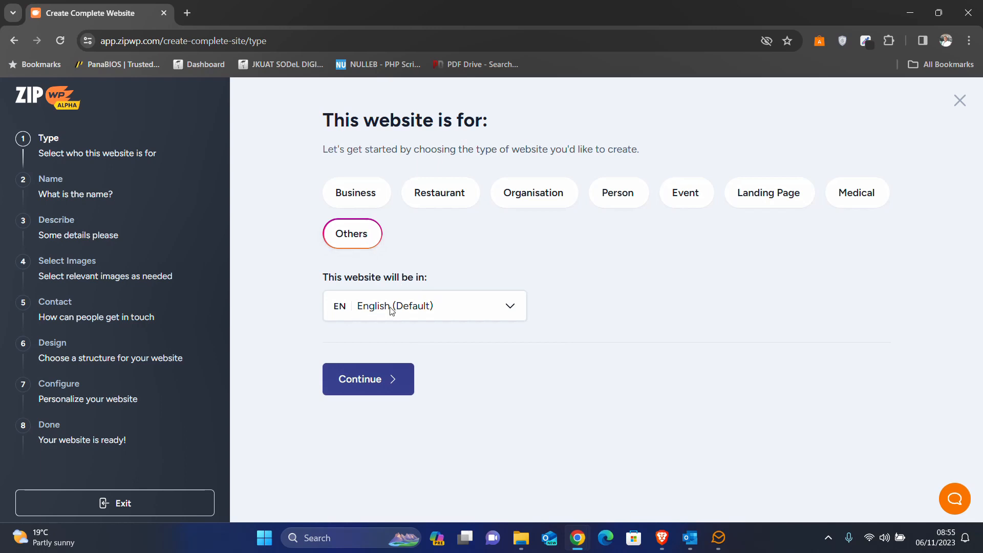
left_click(406, 316)
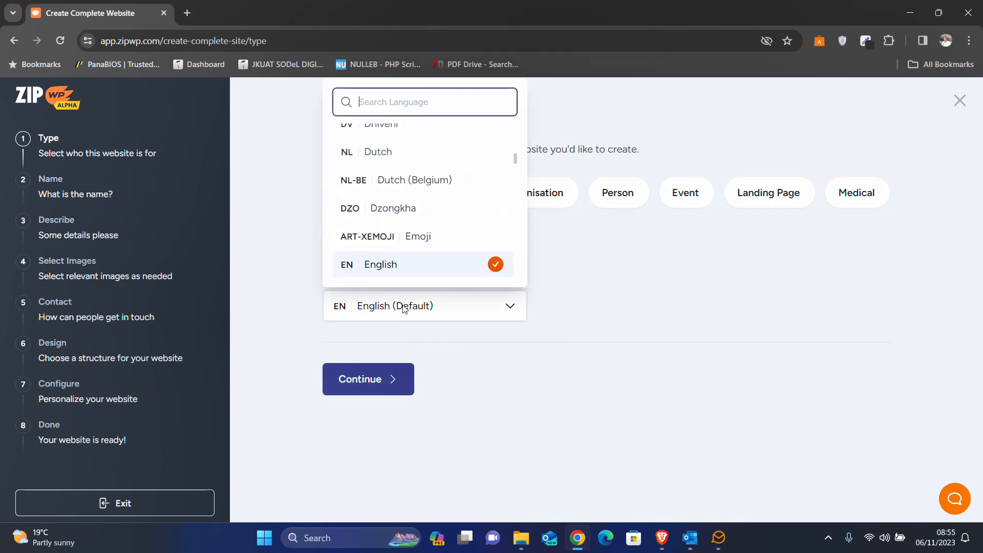
left_click(404, 312)
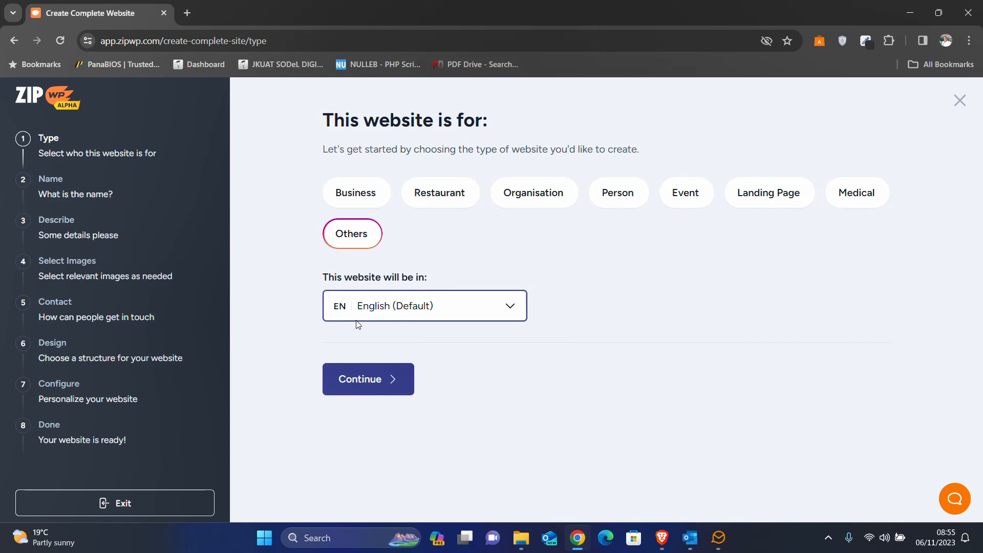
left_click(351, 386)
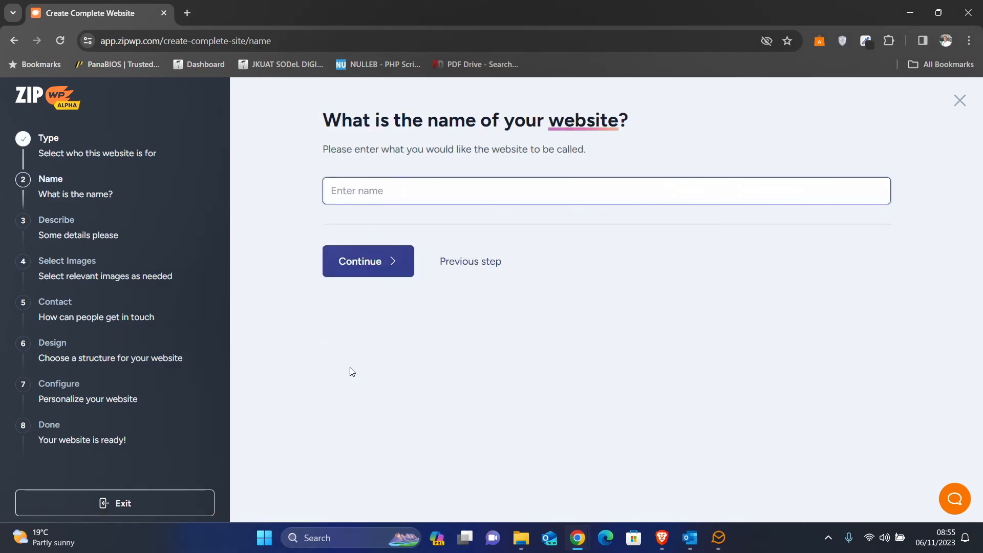
Step: Name the website Vitality Zone and continue to the description stage
left_click(353, 196)
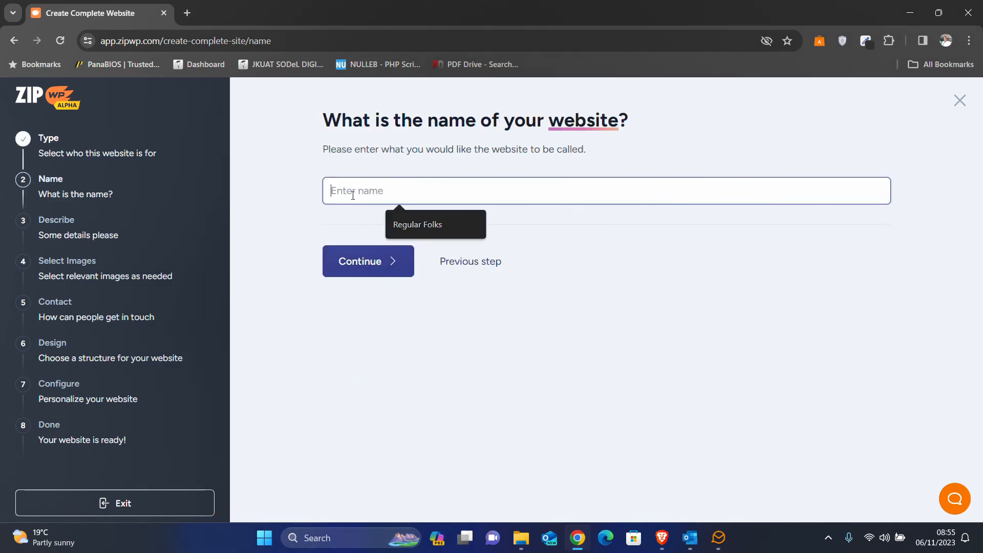
type("V")
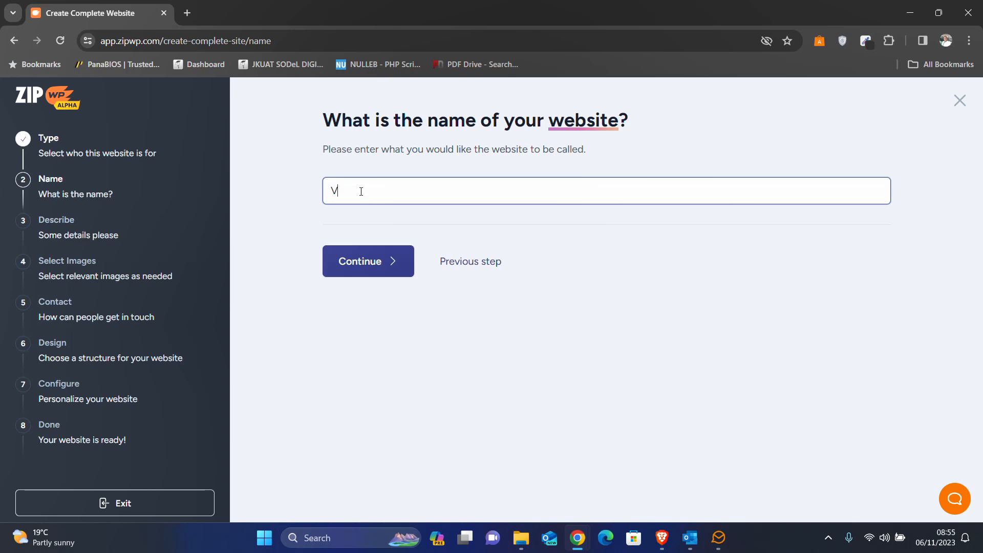
left_click_drag(361, 192, 317, 196)
key("ctrl+v")
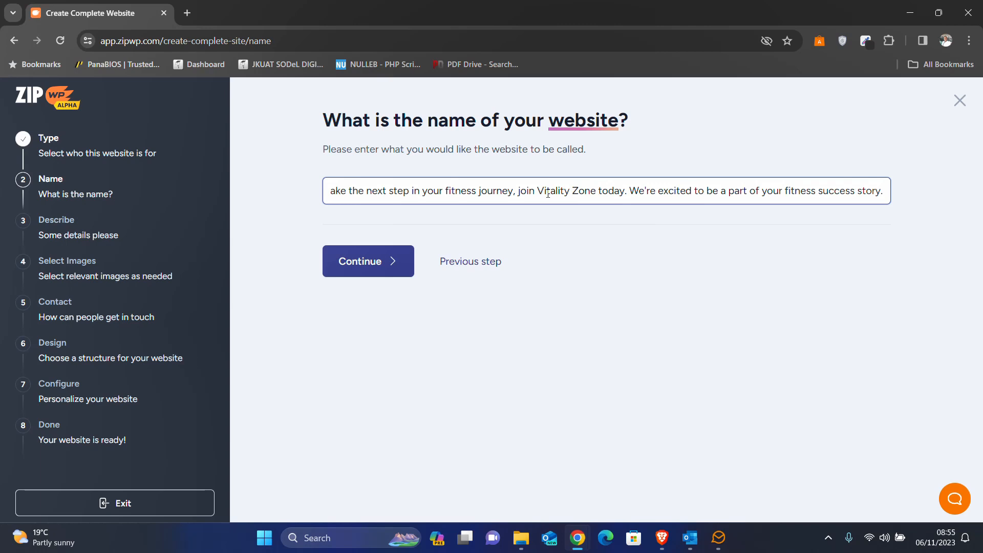
left_click_drag(541, 192, 209, 192)
key("BackSpace")
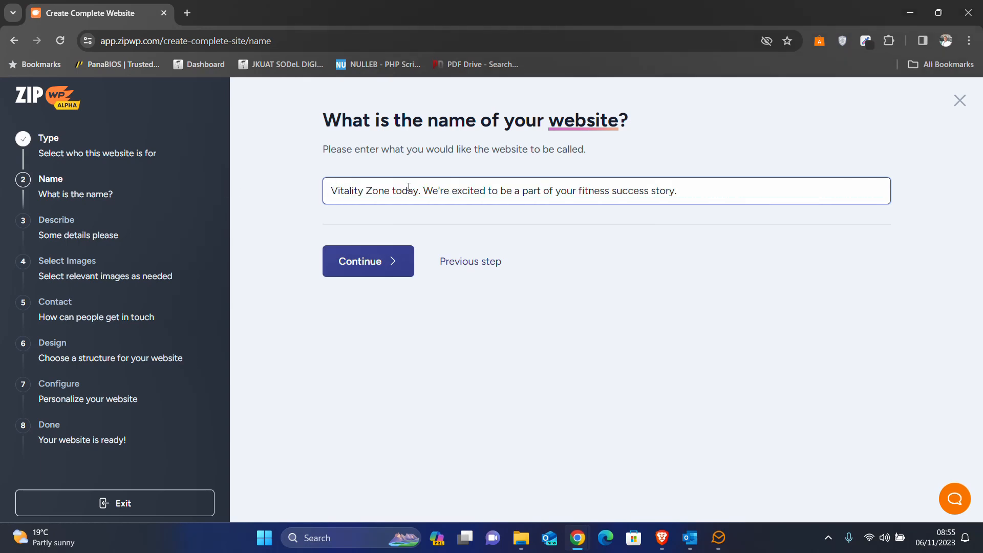
left_click_drag(394, 191, 738, 198)
key("BackSpace")
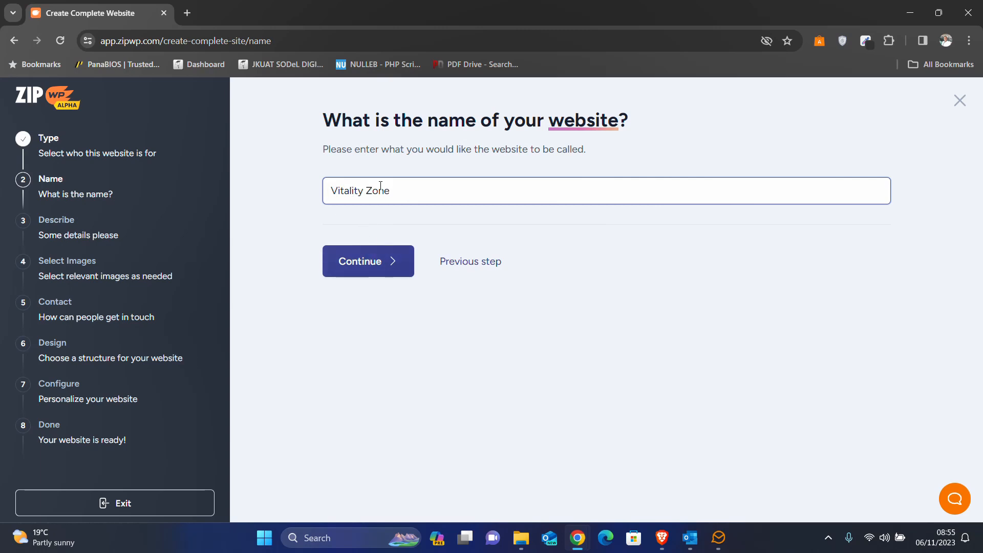
left_click(373, 261)
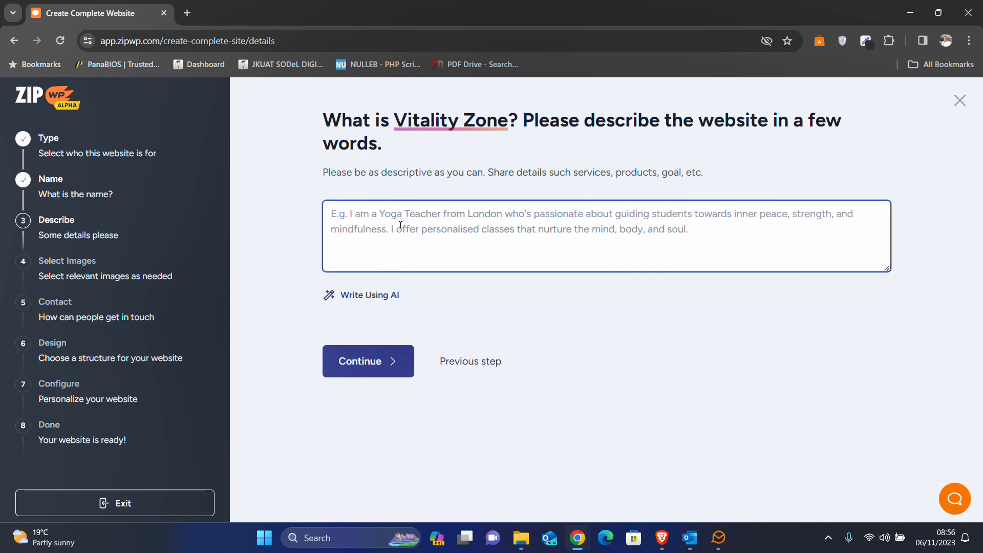
Step: Fill in the website description with the prepared "Welcome to Vitality Zone!" fitness text and improve it using AI
type("Welcome to Vitality Zone! At Vitality Zone, our primary goal is to empower you on your fitness journey. We are a dedicated fitness community that provides you with state-of-the-art facilities, expert trainers, and a clean and welcoming environment. We believe in fostering a supportive atmosphere where everyone, regardless of their fitness level, can thrive. Our team of certified trainers is committed to helping you achieve your fitness goals, whether it's weight loss, muscle building, strength improvement, or enhancing your overall well-being.  Our services at Vitality Zone are designed to cater to your diverse fitness needs. Our personal trainers create tailored fitness plans to guide you towards success. Join our invigorating group fitness classes for a fun and motivating workout experience. We also offer expert nutrition guidance to complement your fitness journey. Access our top-quality cardio and strength equipment for effective workouts. Rest assured, we maintain a clean and safe environment, ensuring your health and safety are paramount.  So, if you're ready to transform your life and take the next step in your fitness journey, join Vitality Zone today. We're excited to be a part of your fitness success story.")
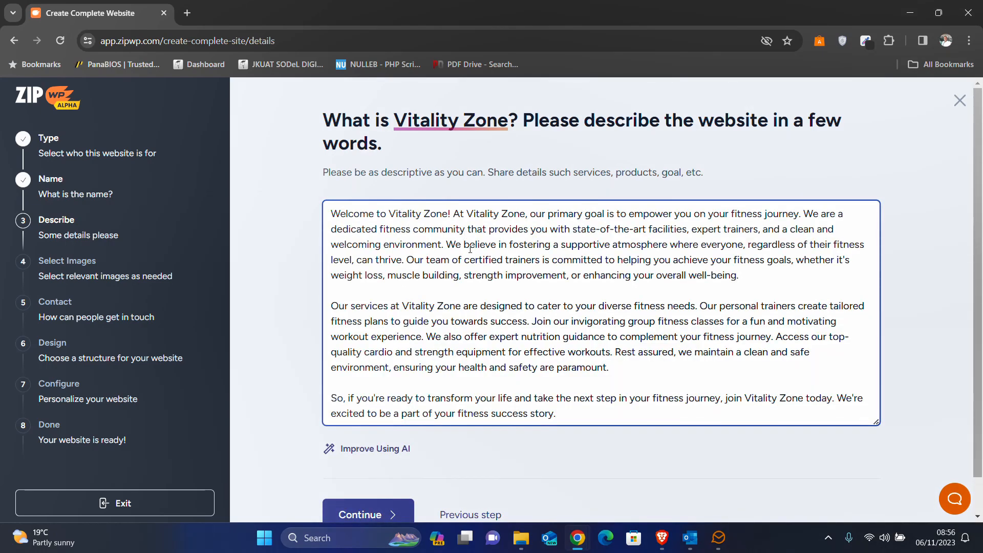
scroll(471, 263, "down", 2)
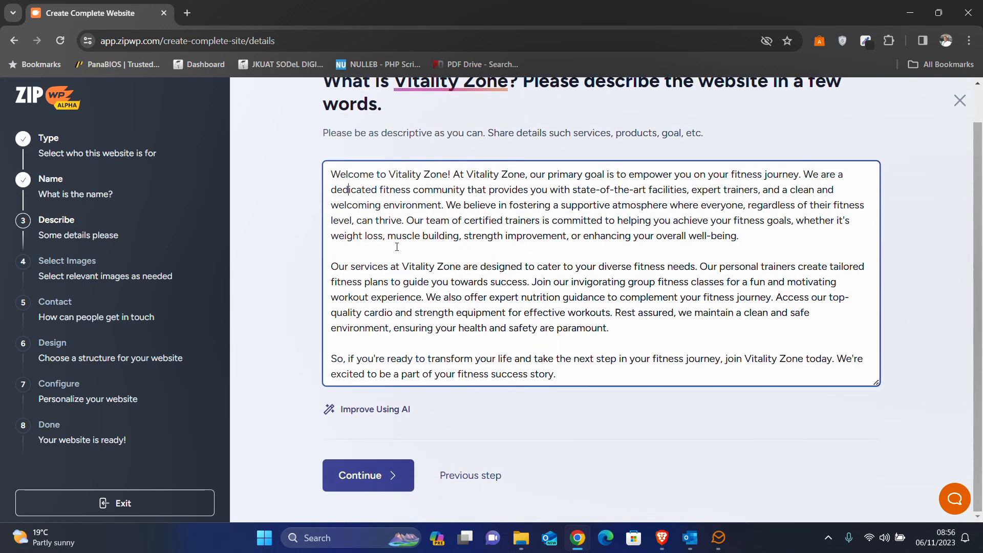
scroll(505, 212, "up", 1)
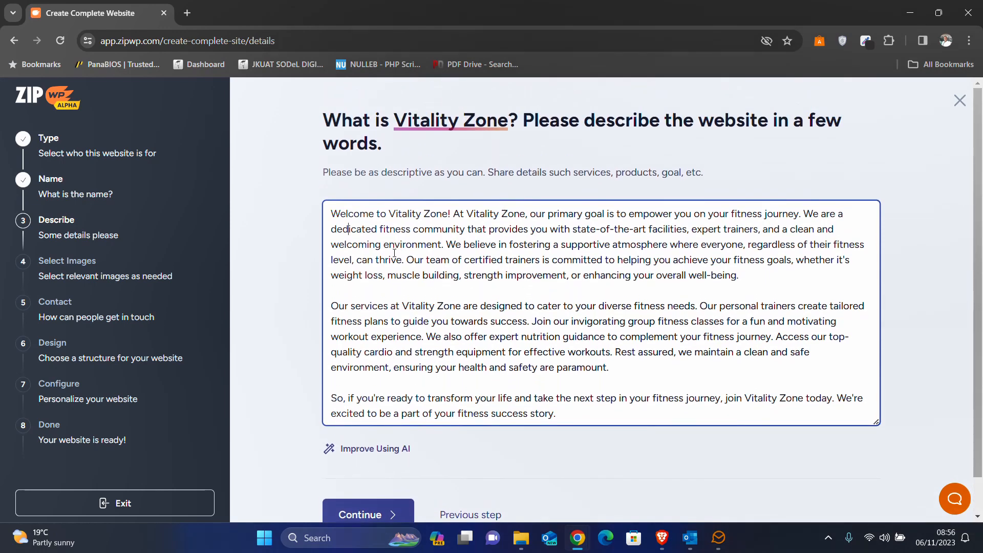
scroll(434, 339, "down", 1)
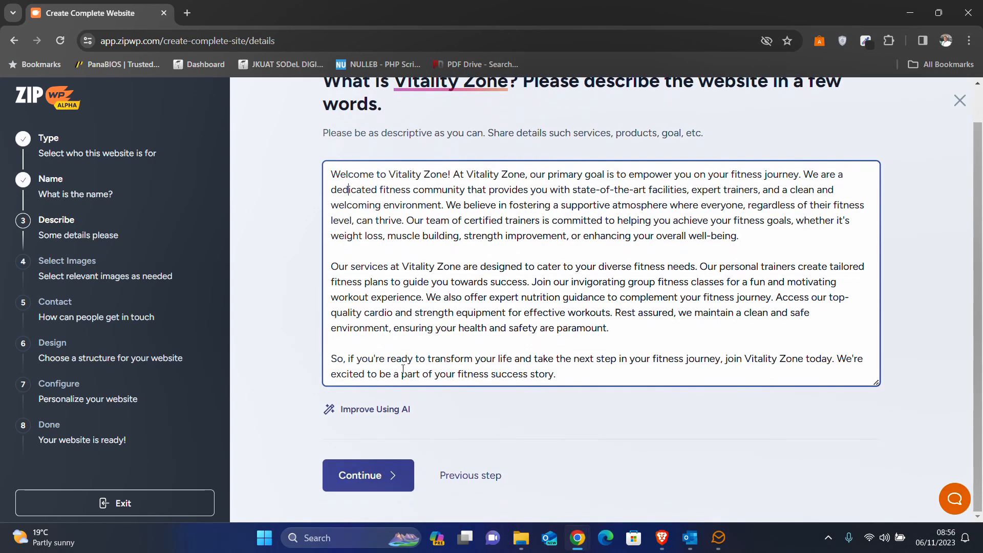
left_click(366, 418)
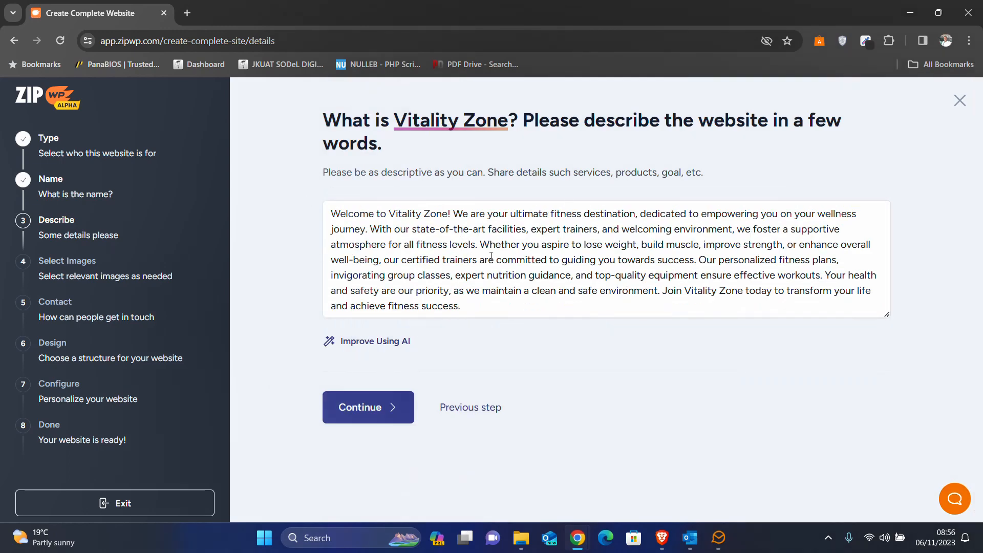
Step: Replace the AI-improved description with the original three-paragraph Vitality Zone text and continue to image selection
left_click(418, 264)
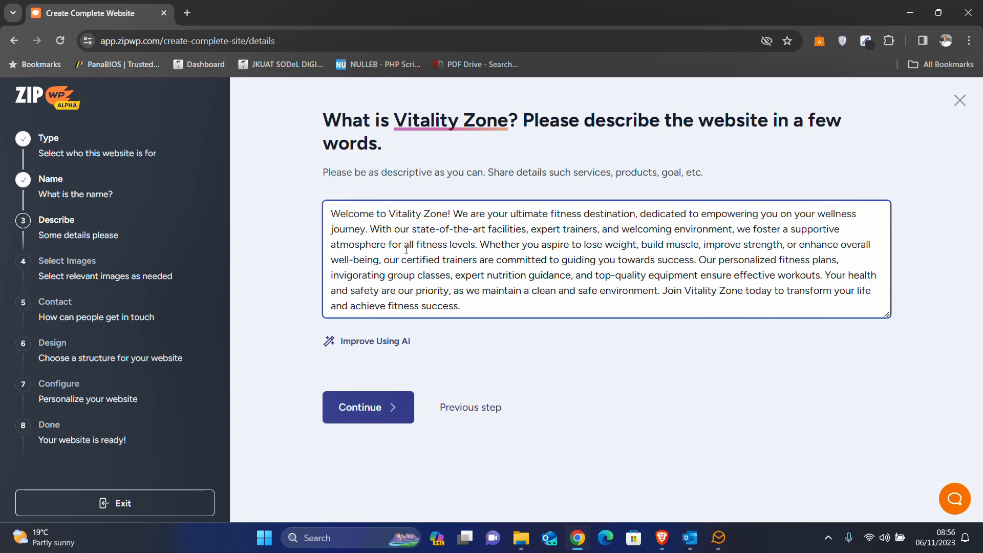
left_click(480, 306)
key("ctrl+a")
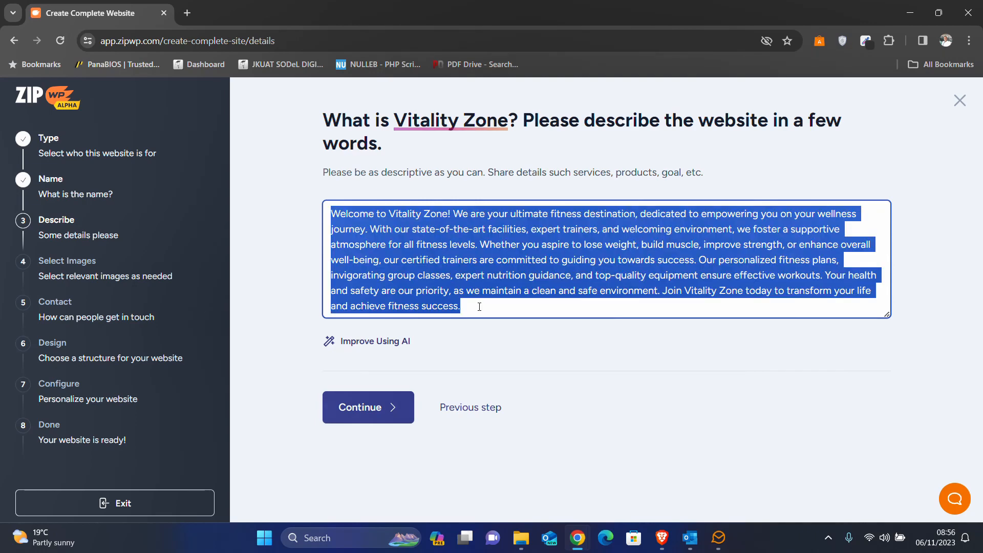
key("BackSpace")
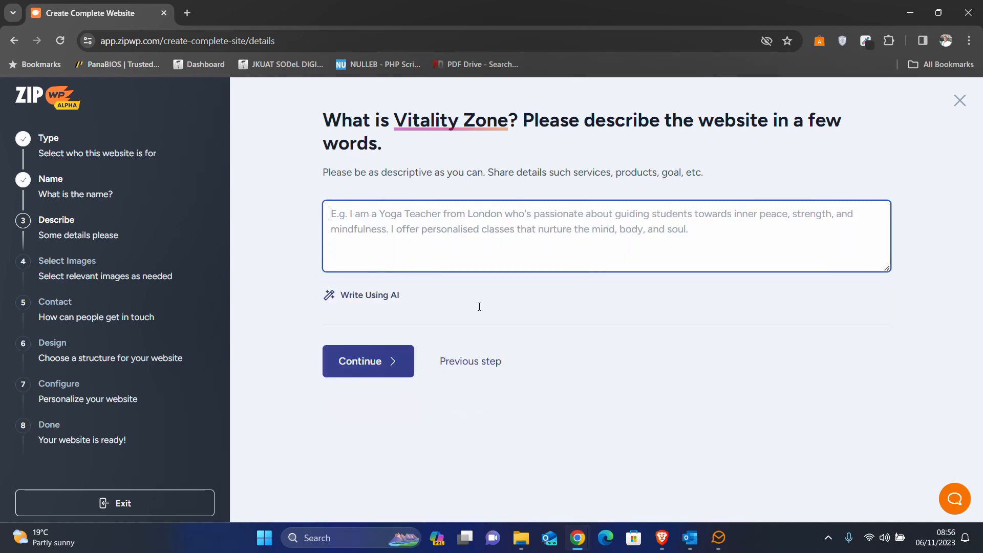
type("Welcome to Vitality Zone! At Vitality Zone, our primary goal is to empower you on your fitness journey. We are a dedicated fitness community that provides you with state-of-the-art facilities, expert trainers, and a clean and welcoming environment. We believe in fostering a supportive atmosphere where everyone, regardless of their fitness level, can thrive. Our team of certified trainers is committed to helping you achieve your fitness goals, whether it's weight loss, muscle building, strength improvement, or enhancing your overall well-being.  Our services at Vitality Zone are designed to cater to your diverse fitness needs. Our personal trainers create tailored fitness plans to guide you towards success. Join our invigorating group fitness classes for a fun and motivating workout experience. We also offer expert nutrition guidance to complement your fitness journey. Access our top-quality cardio and strength equipment for effective workouts. Rest assured, we maintain a clean and safe environment, ensuring your health and safety are paramount.  So, if you're ready to transform your life and take the next step in your fitness journey, join Vitality Zone today. We're excited to be a part of your fitness success story.")
scroll(378, 285, "down", 1)
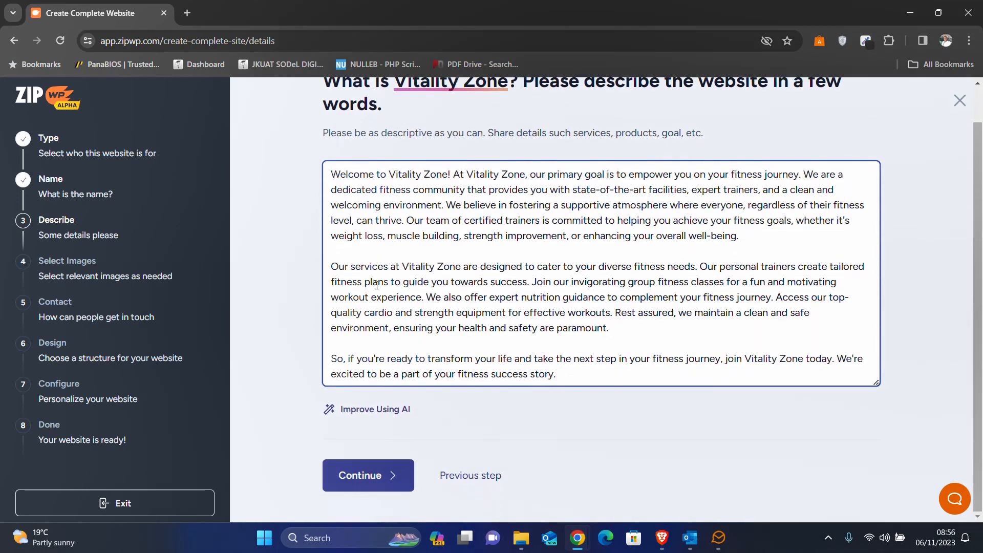
left_click(376, 481)
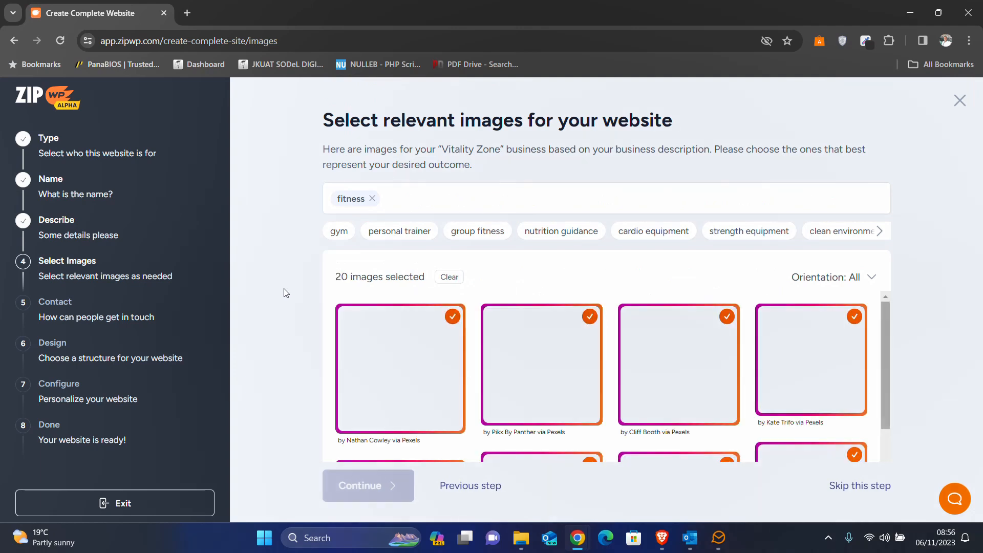
Step: Deselect the photo of the woman preparing food in a kitchen from the suggested fitness images
scroll(286, 293, "down", 2)
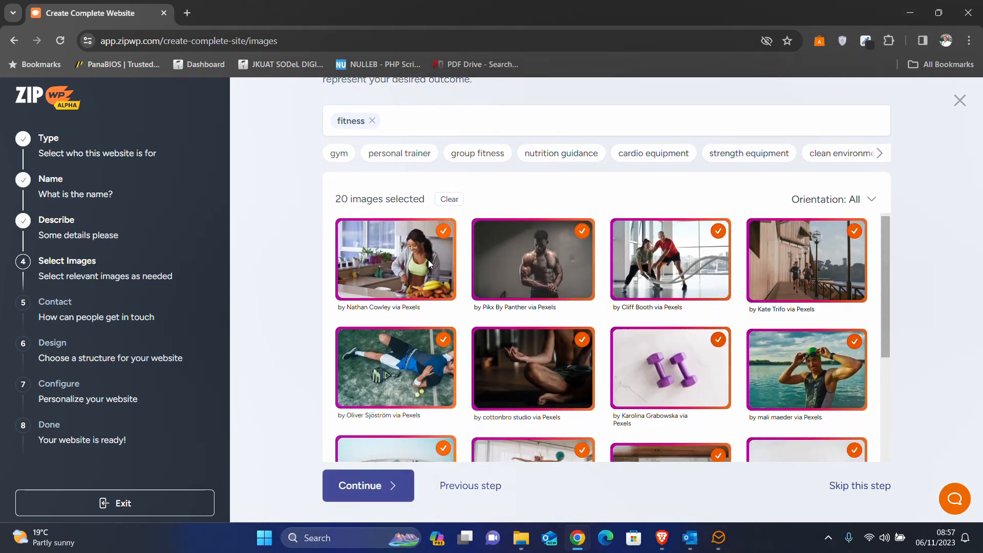
scroll(548, 289, "up", 2)
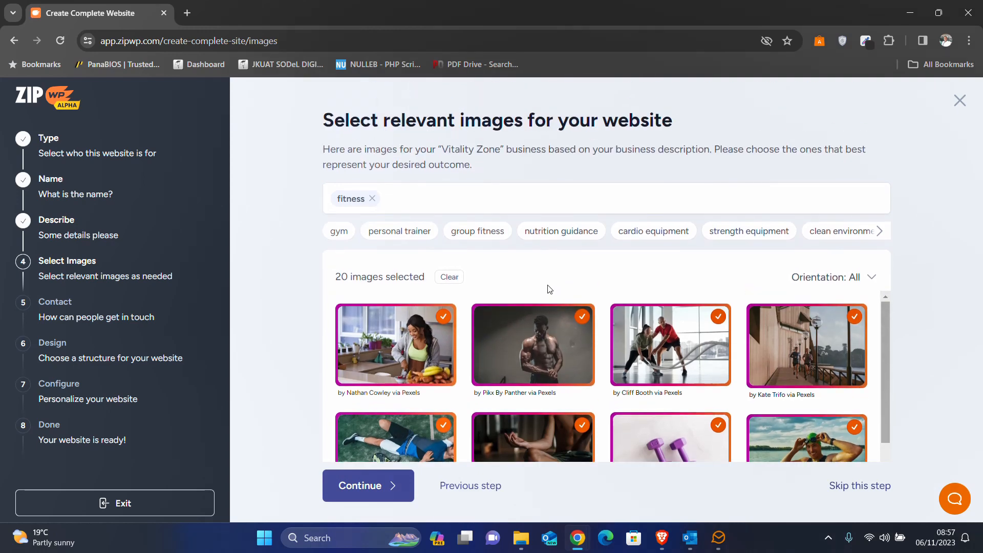
scroll(550, 290, "down", 5)
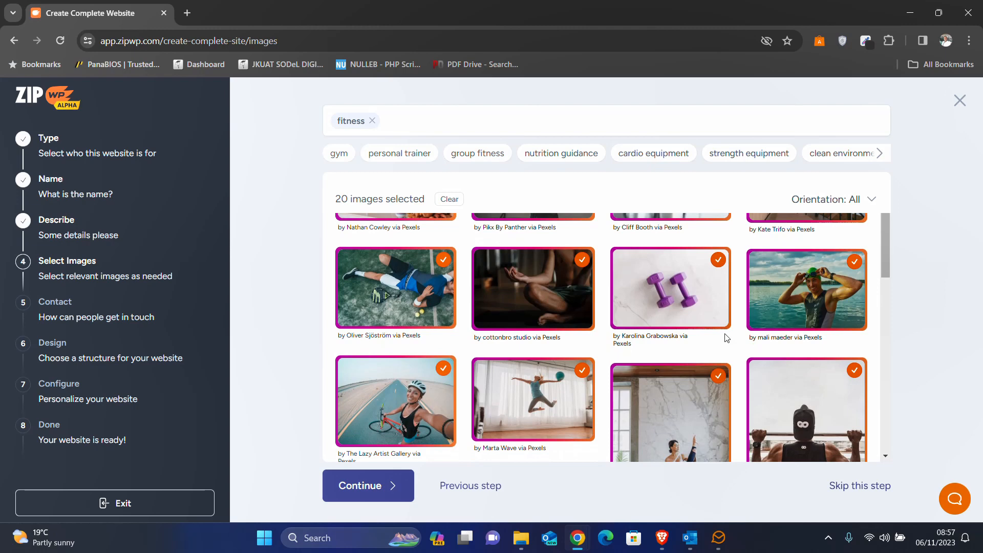
scroll(725, 336, "down", 5)
scroll(725, 336, "up", 10)
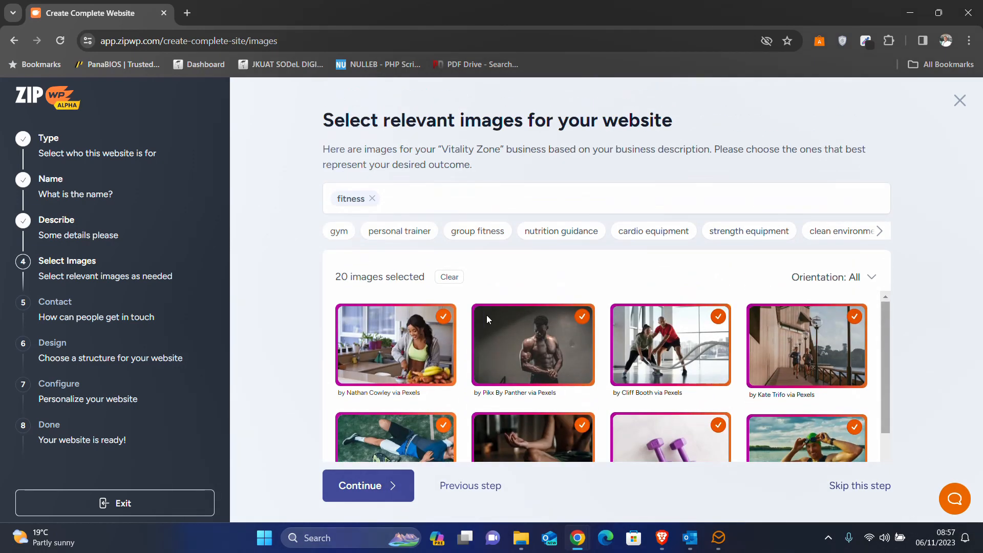
left_click(445, 320)
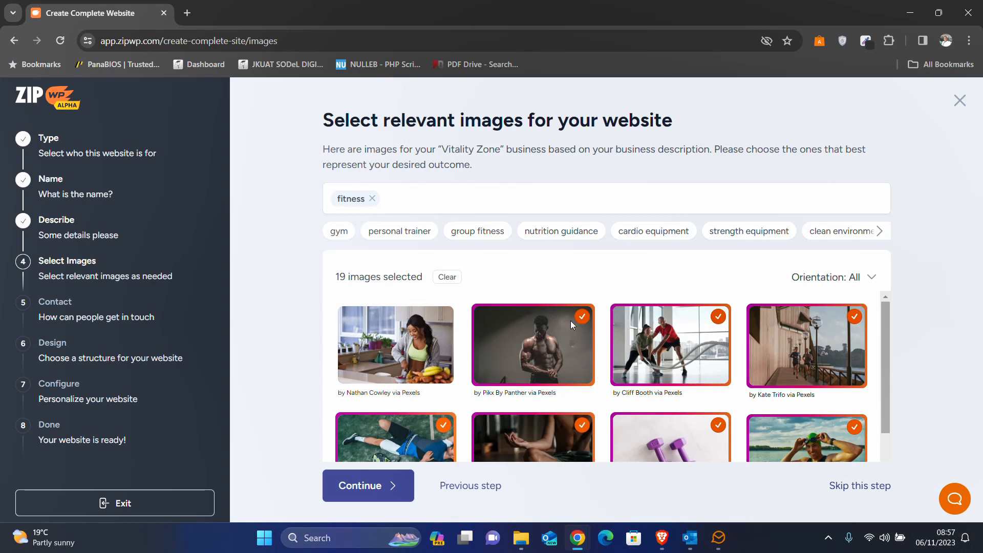
scroll(693, 338, "down", 1)
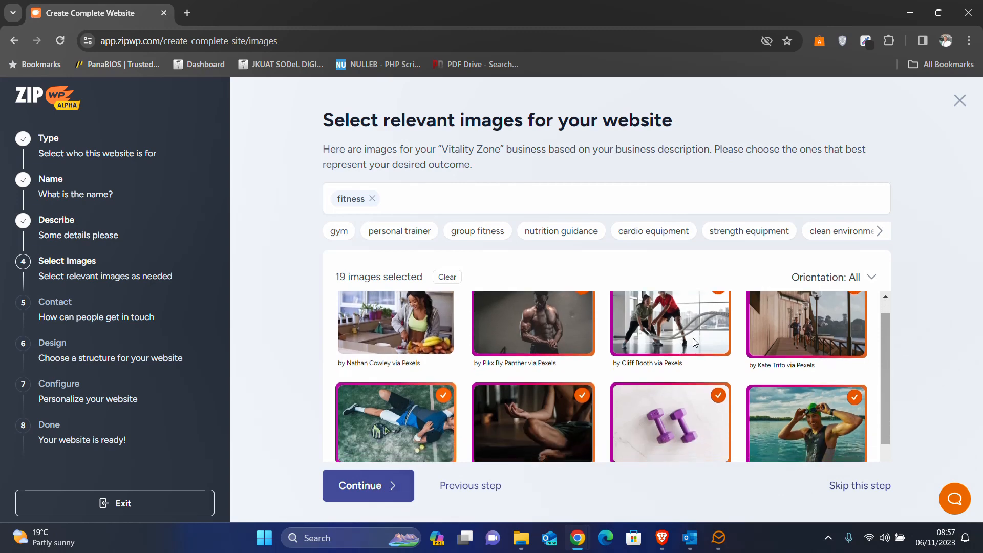
Step: Deselect the selfie photo of the woman with a red bicycle from the suggested fitness images
scroll(818, 335, "down", 5)
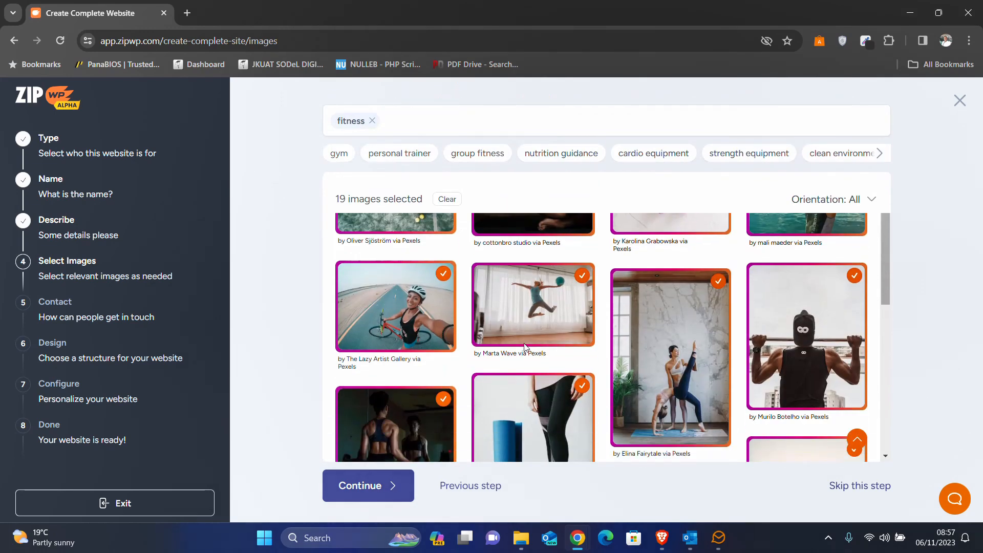
left_click(444, 275)
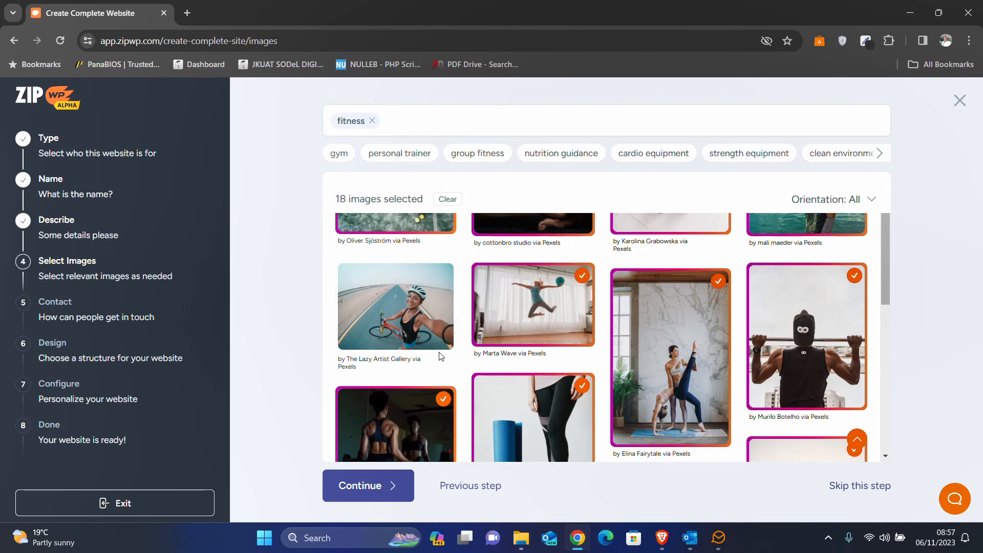
Step: Review the remaining selected and suggested fitness images, and continue to the contact stage with the current selection
scroll(438, 365, "down", 3)
scroll(438, 367, "down", 7)
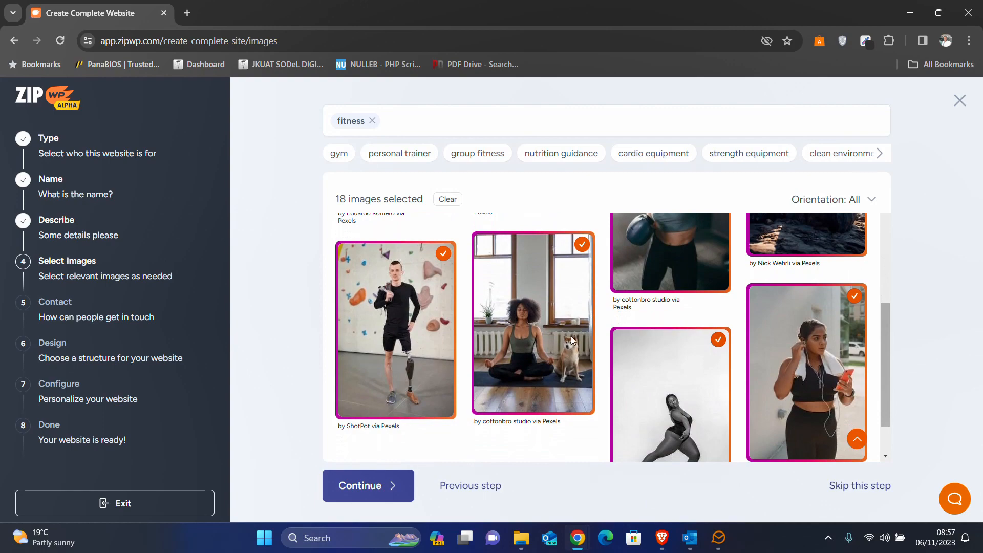
scroll(571, 336, "down", 2)
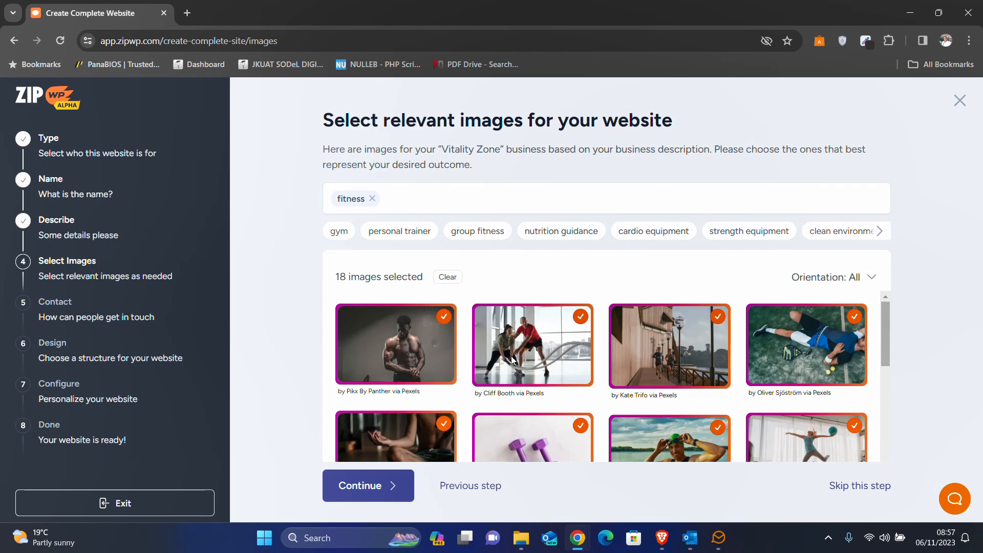
scroll(512, 360, "down", 5)
scroll(513, 360, "up", 5)
scroll(476, 370, "down", 3)
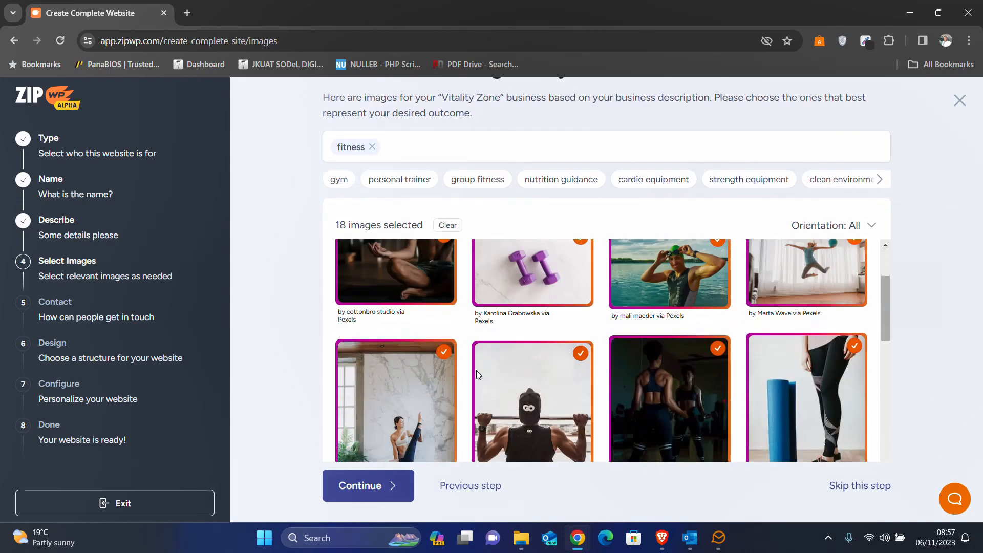
scroll(477, 370, "down", 10)
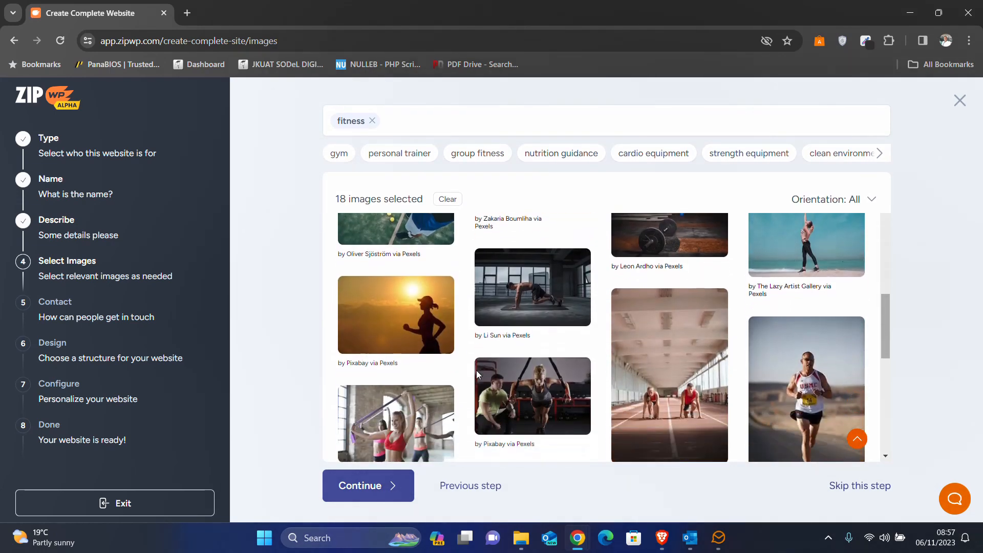
scroll(476, 370, "down", 10)
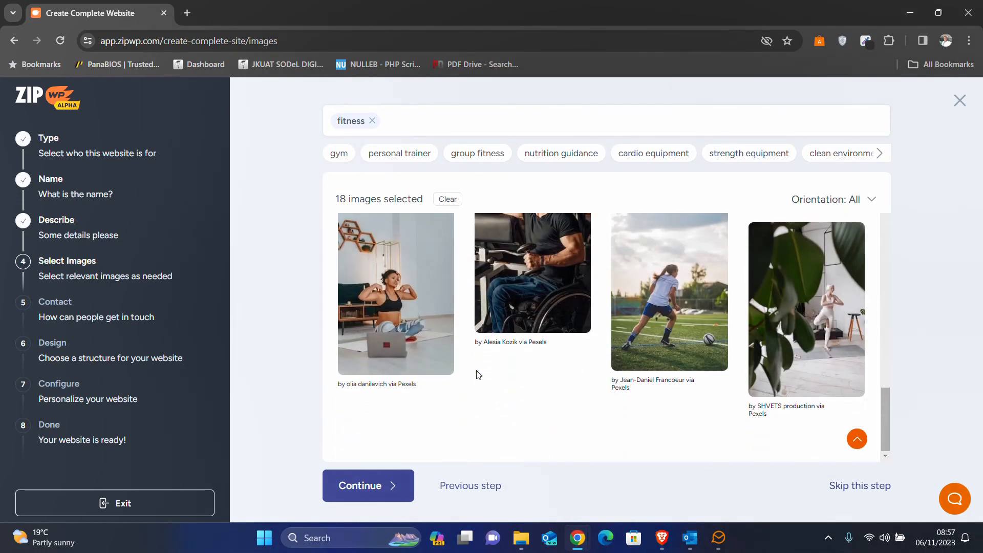
scroll(515, 338, "down", 5)
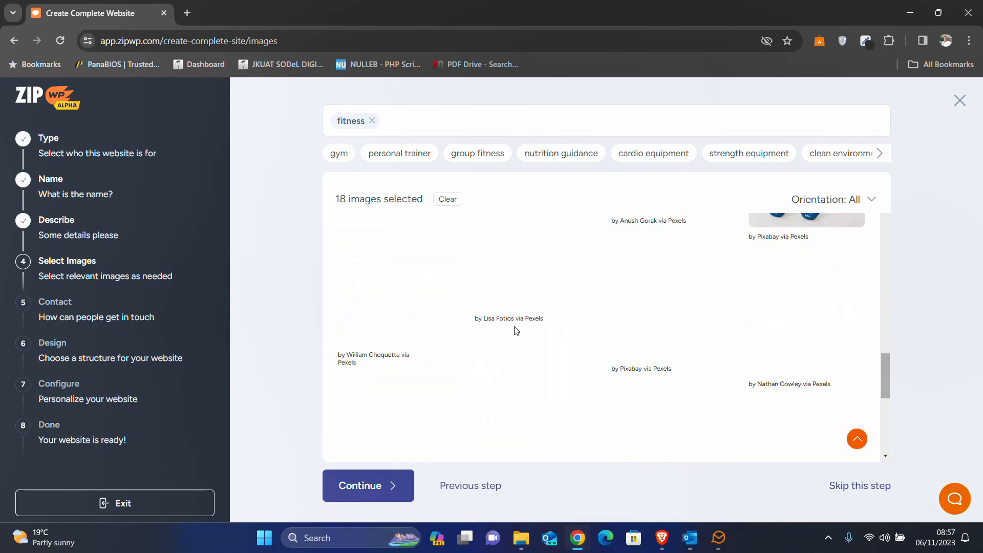
scroll(515, 328, "up", 15)
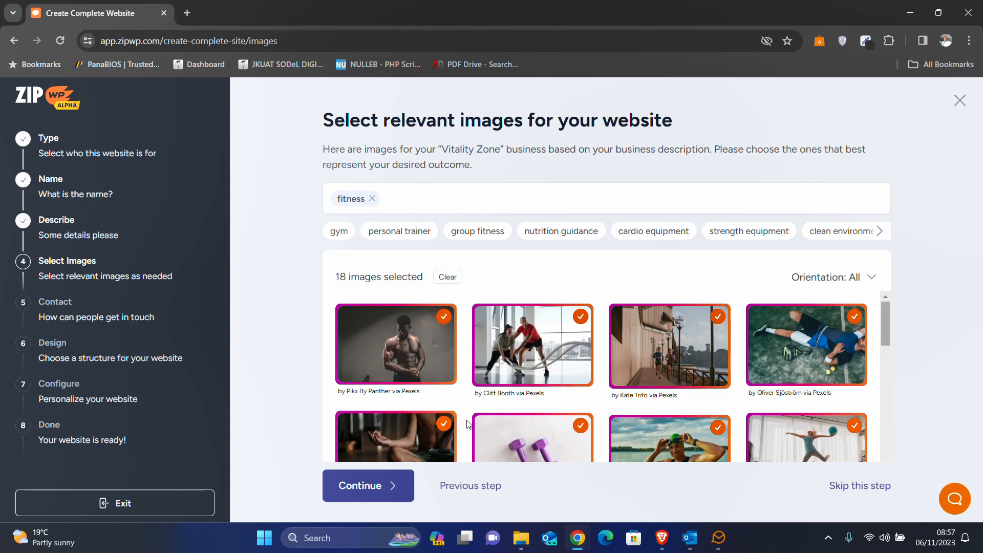
left_click(361, 486)
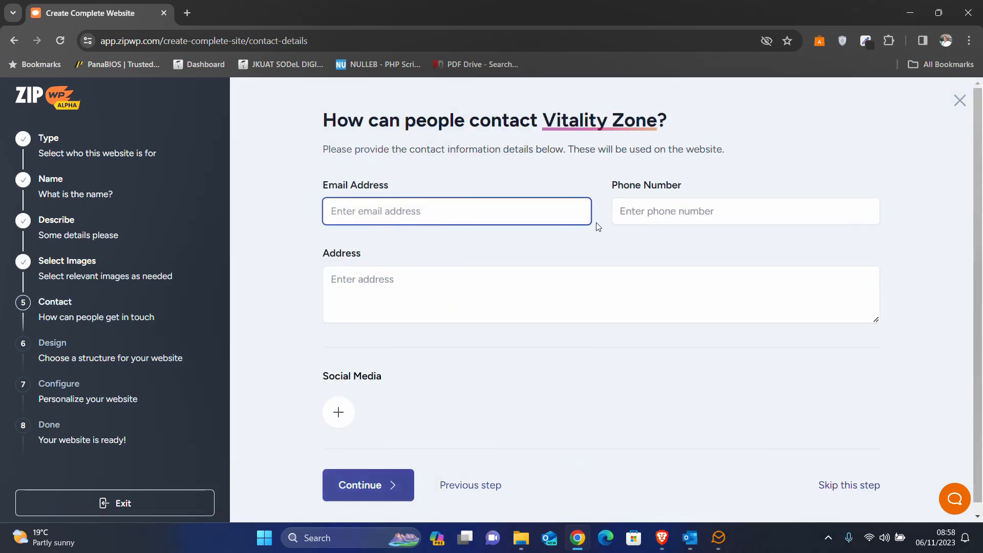
Step: Fill in the business's email address, phone number and address from the first saved browser contact entry
left_click(407, 214)
left_click(287, 238)
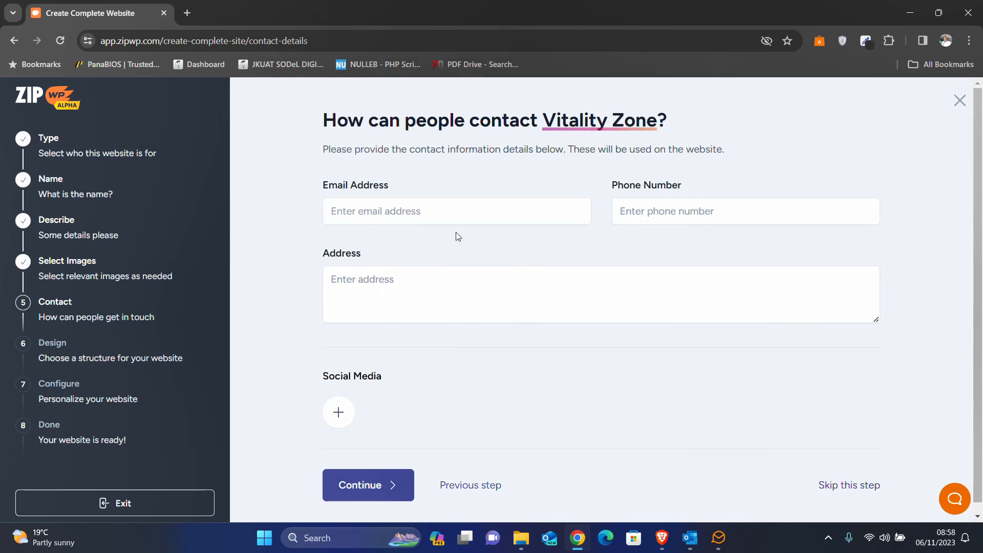
left_click(421, 214)
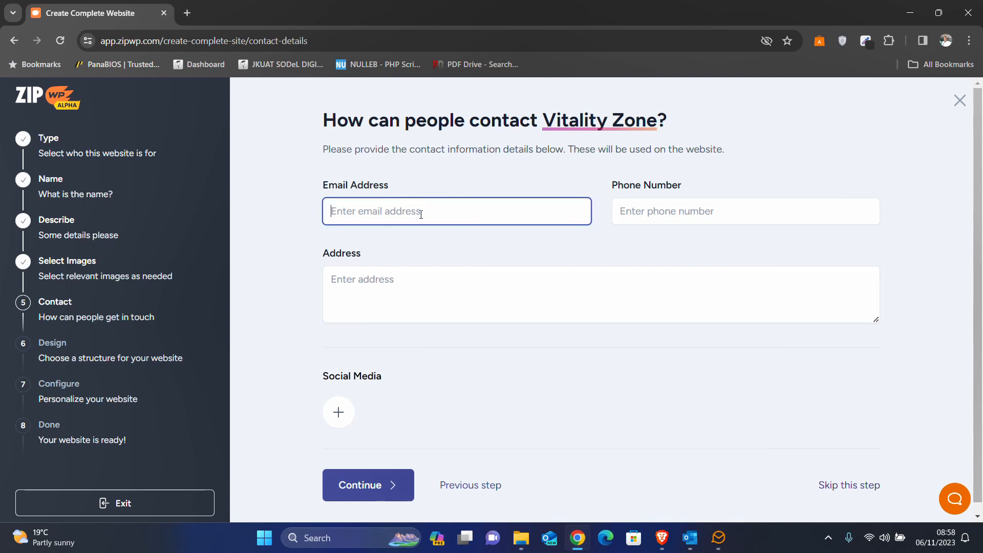
left_click(421, 214)
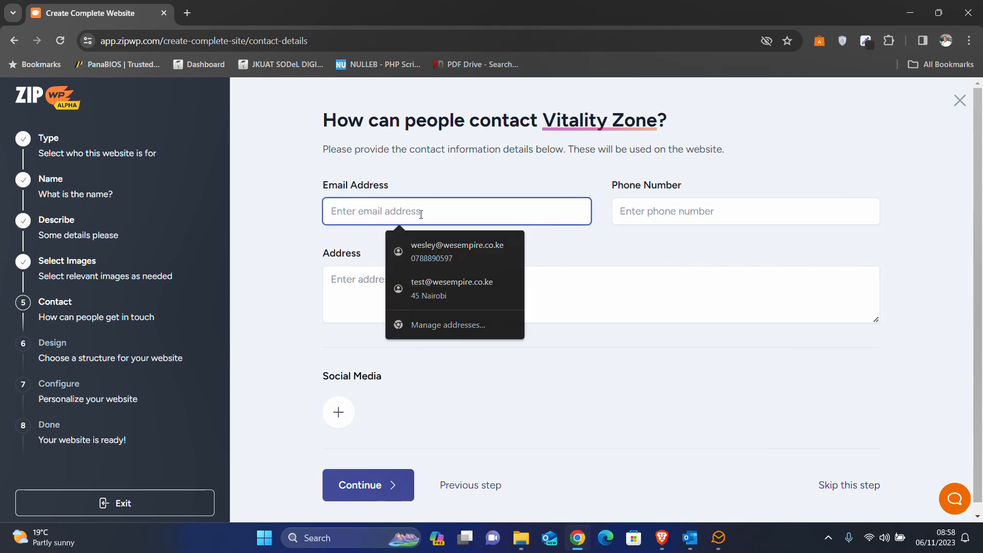
left_click(453, 256)
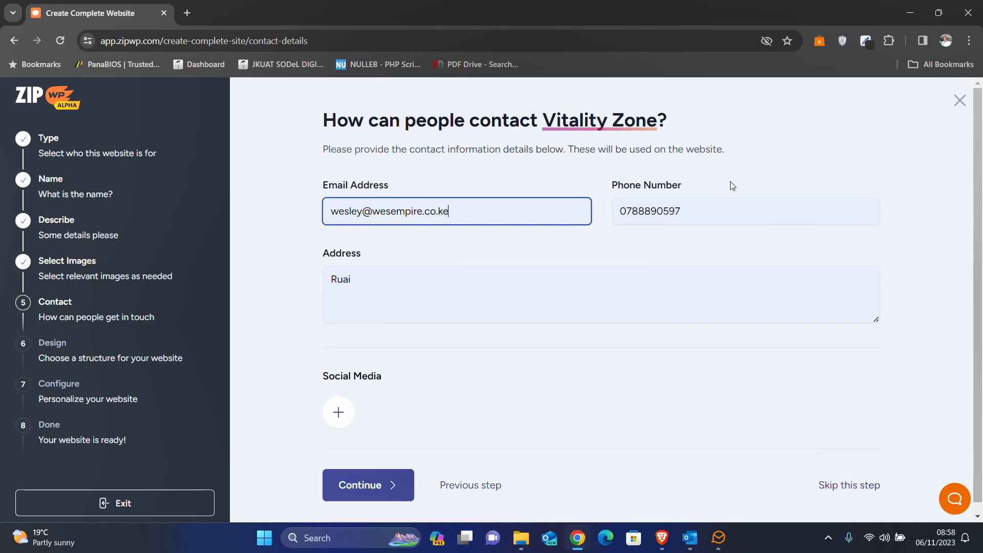
left_click(396, 281)
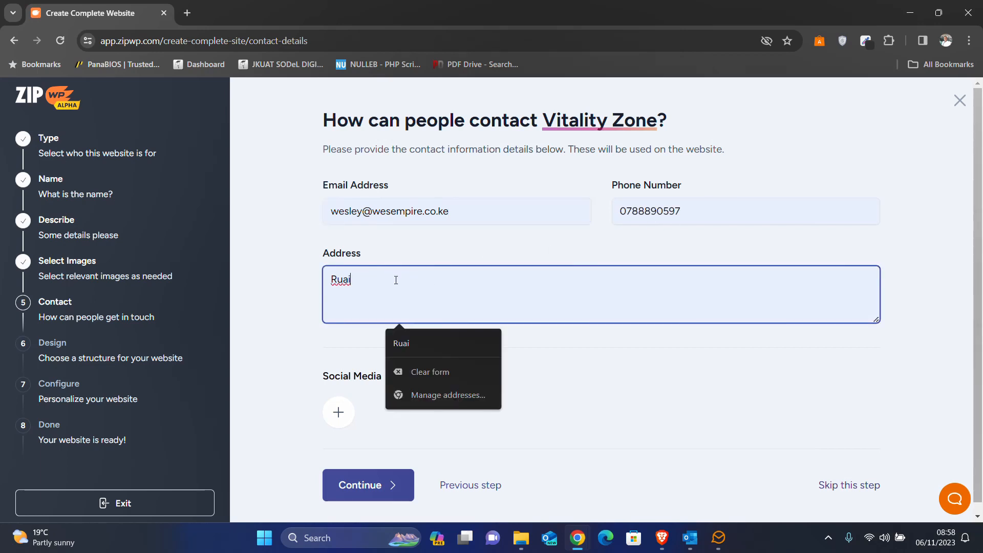
left_click(259, 308)
Step: Add a Facebook social media link with the URL facebook.com/wesempire
scroll(438, 379, "down", 1)
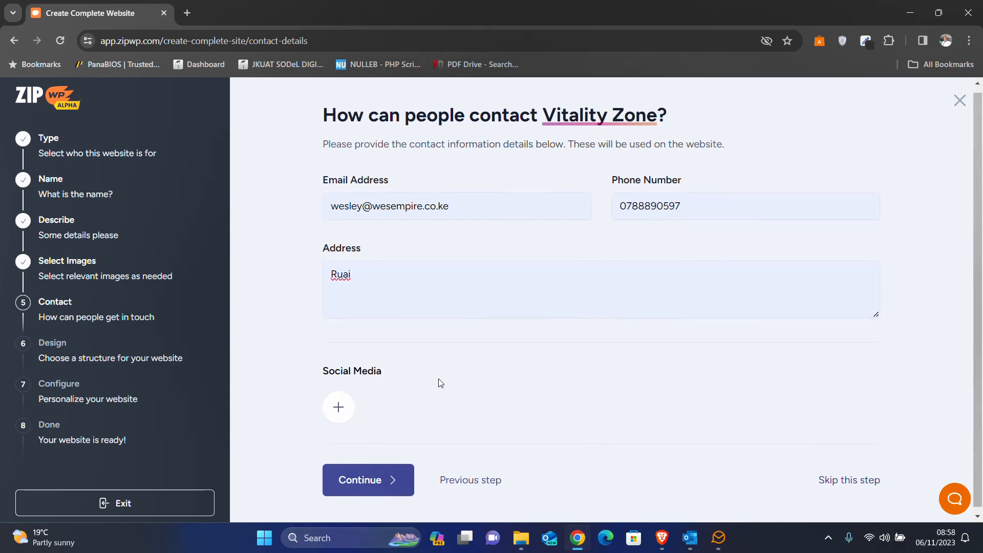
left_click(339, 403)
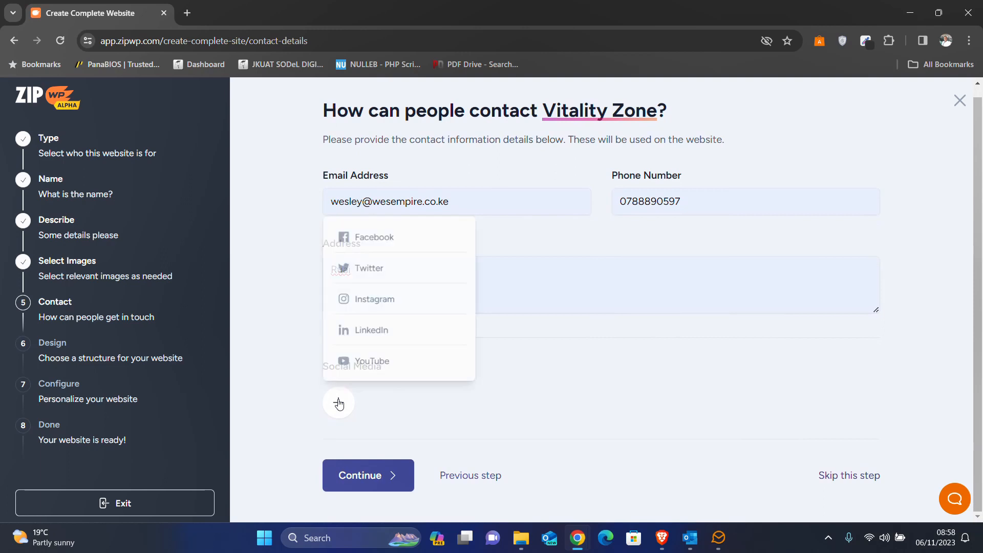
left_click(383, 238)
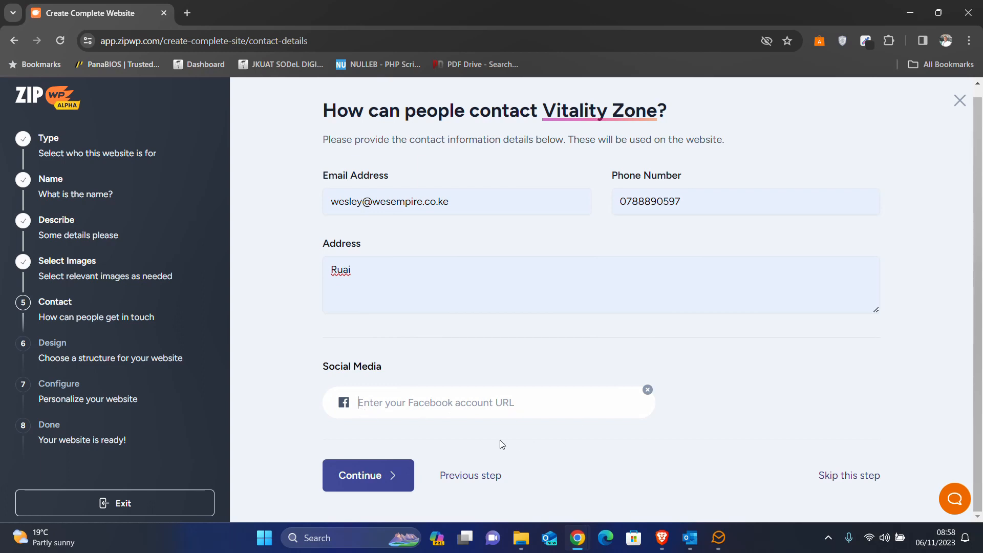
left_click(599, 414)
type("f")
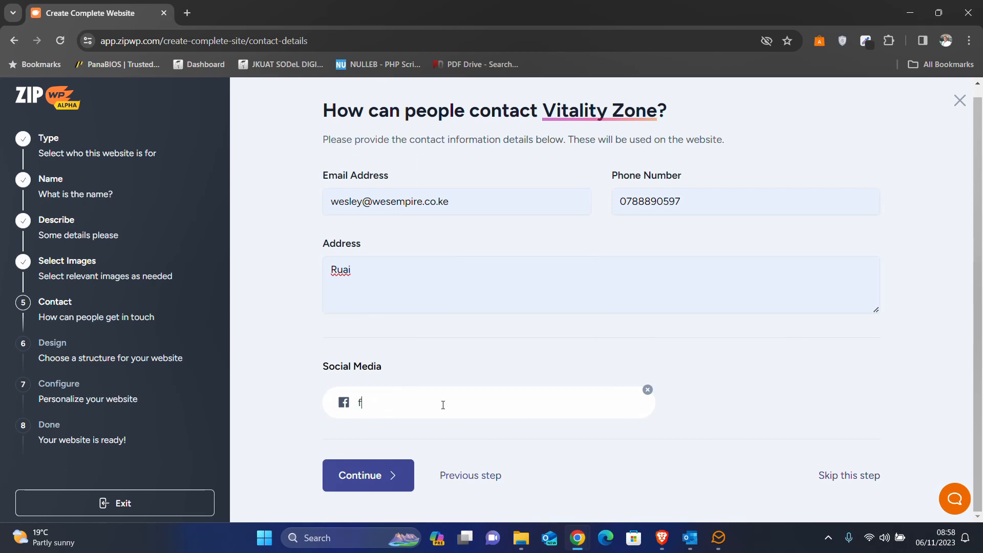
type("acebook.com/wese")
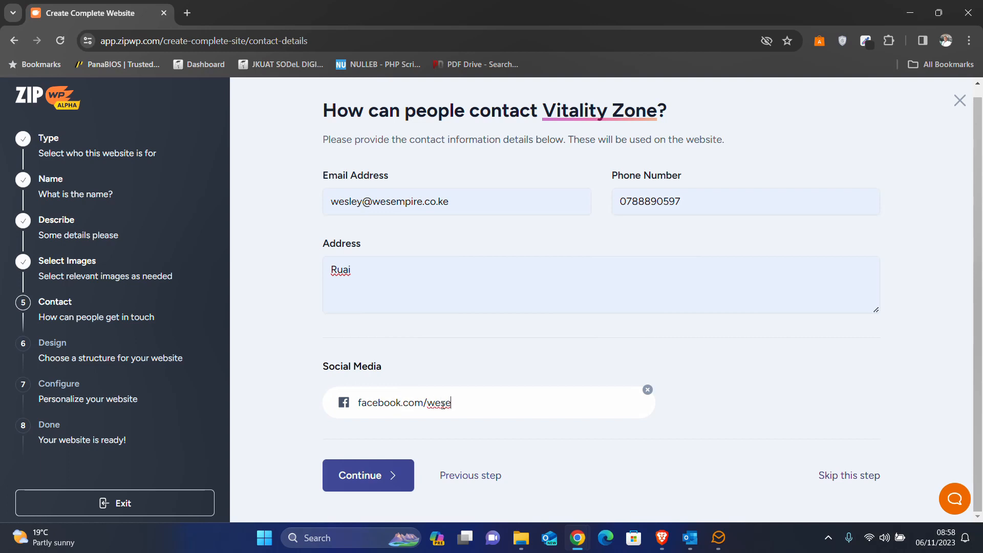
type("mpire")
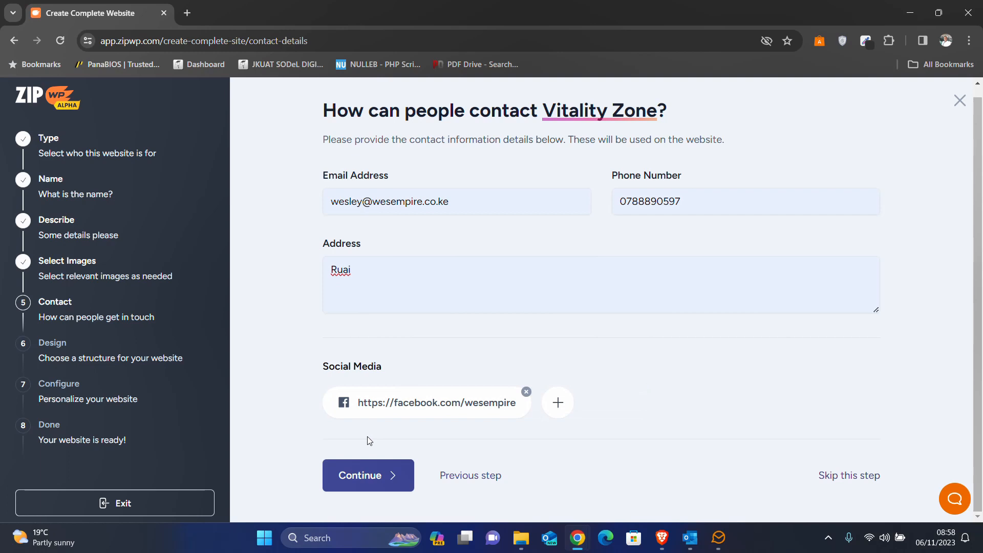
Step: Add an Instagram social media link with the URL instagram.com/wesempire and continue to the design stage
left_click(559, 405)
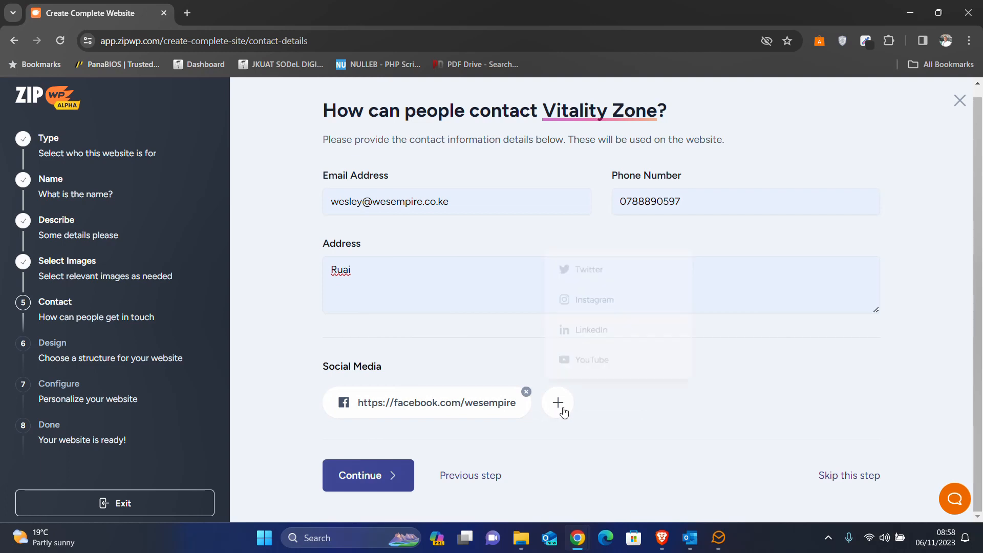
left_click(604, 302)
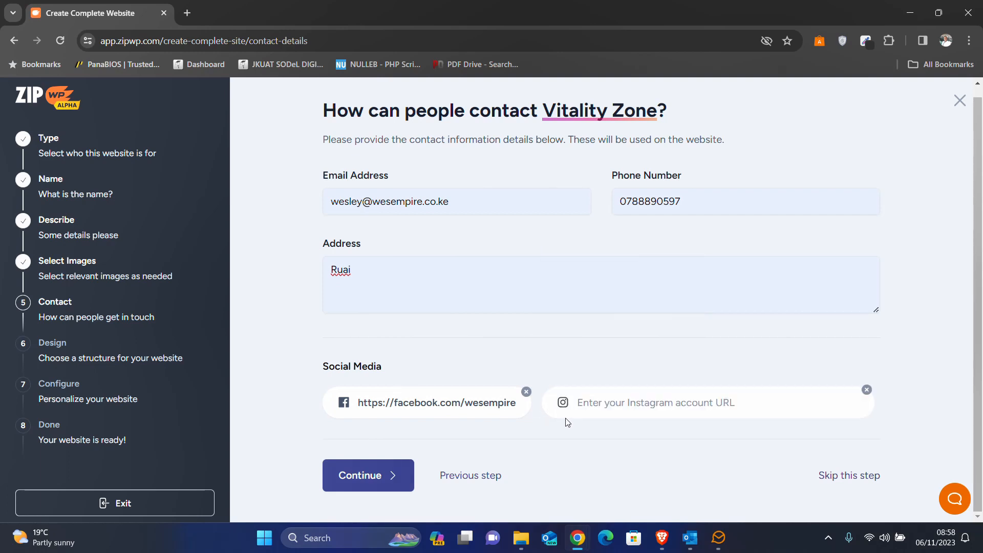
type("insta")
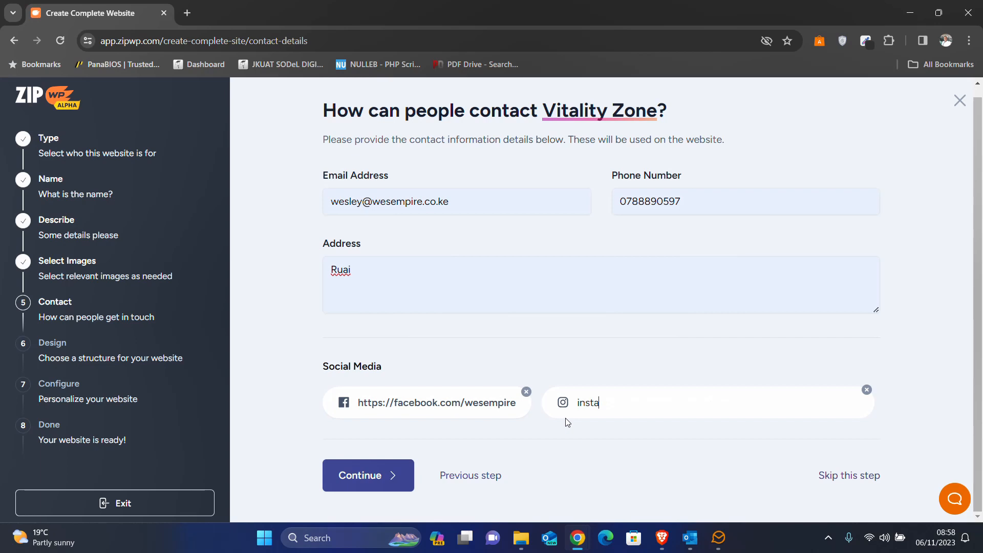
type("gram.com/wesempire")
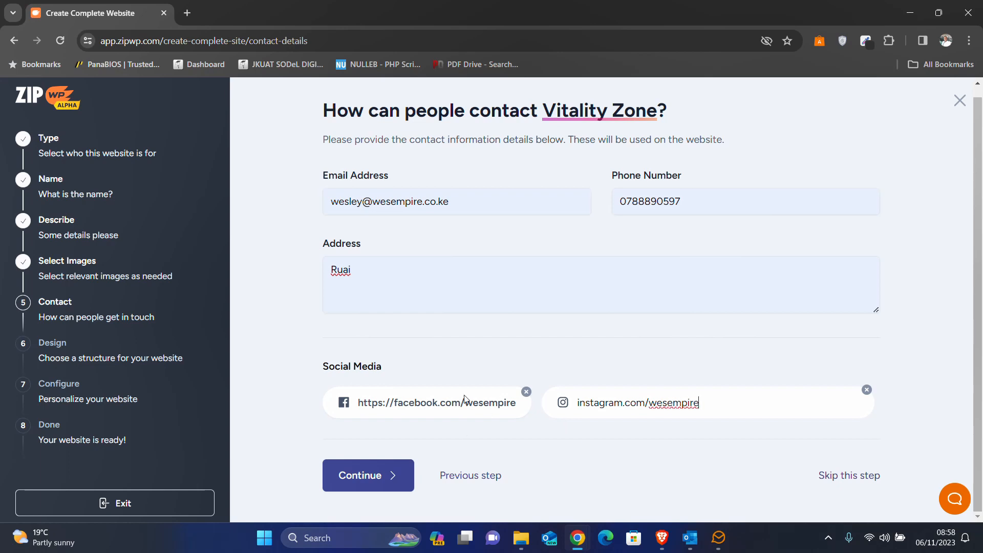
left_click(701, 444)
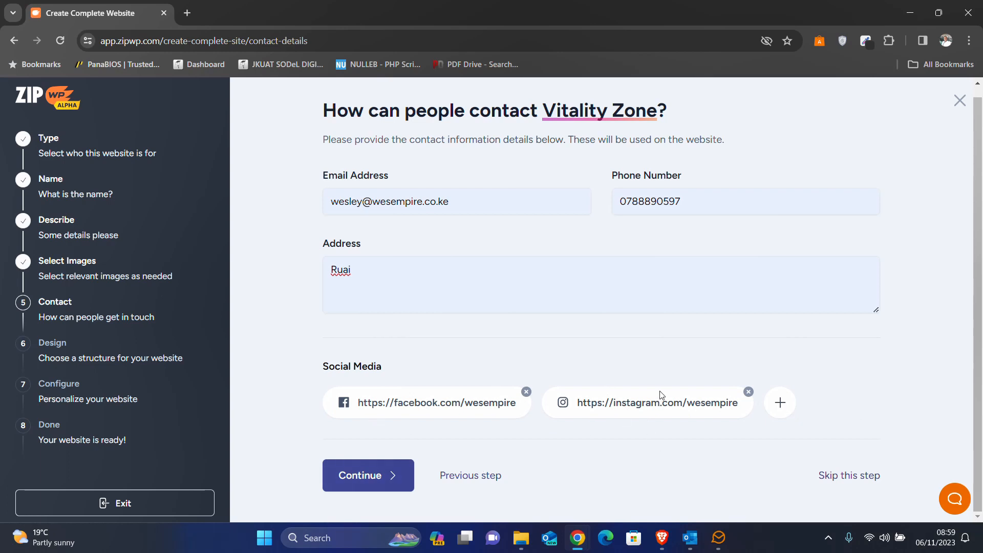
left_click(350, 482)
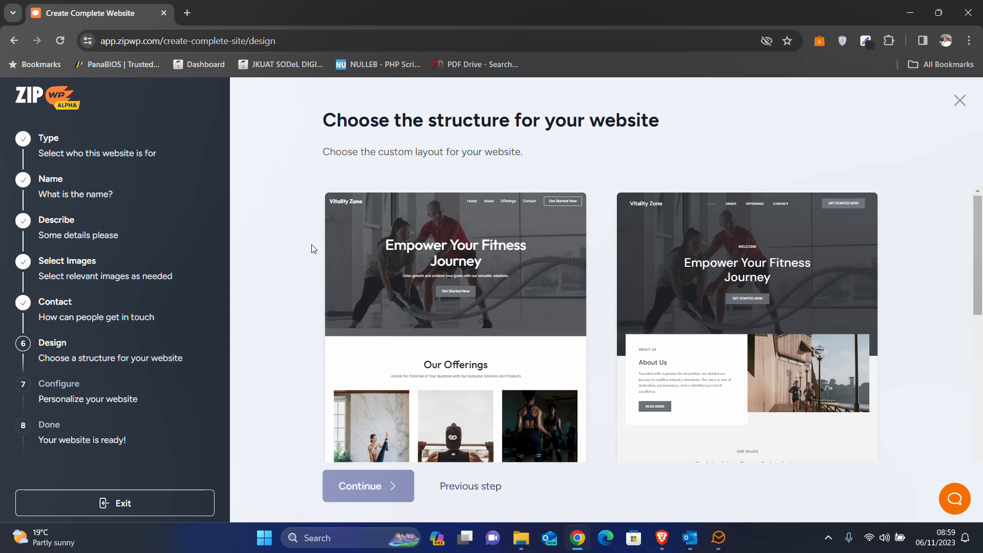
Step: Examine the available Vitality Zone layout previews to compare the website structures on offer
scroll(311, 246, "down", 1)
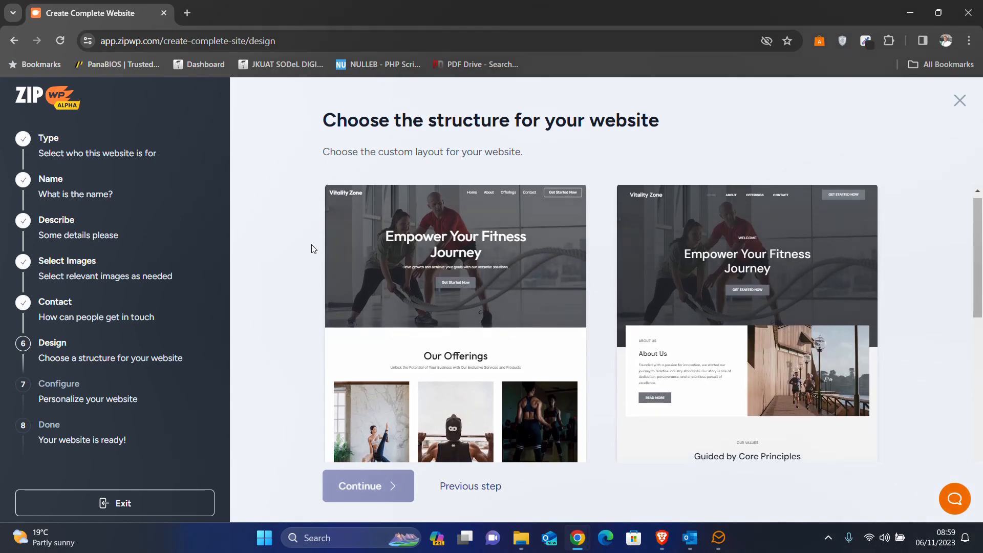
scroll(444, 288, "down", 3)
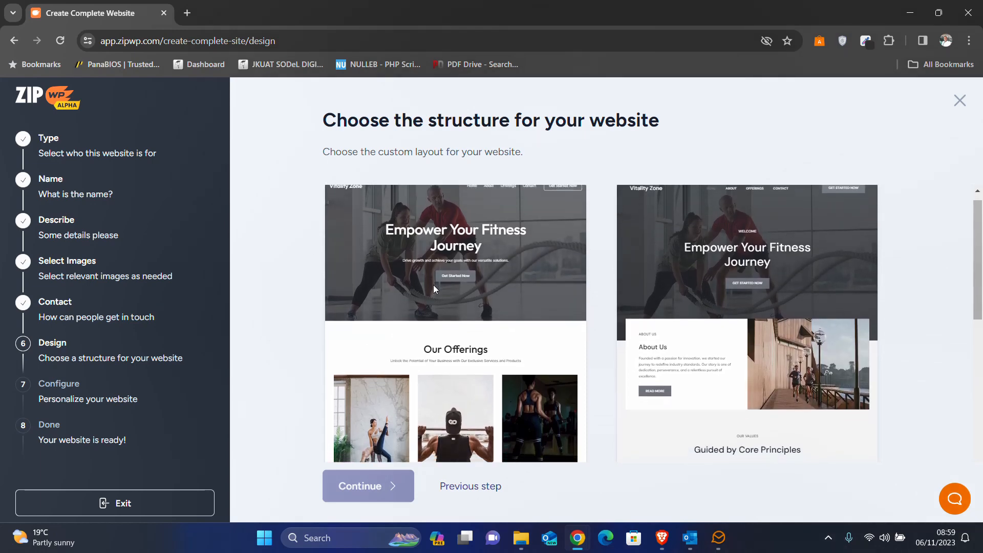
scroll(434, 285, "down", 6)
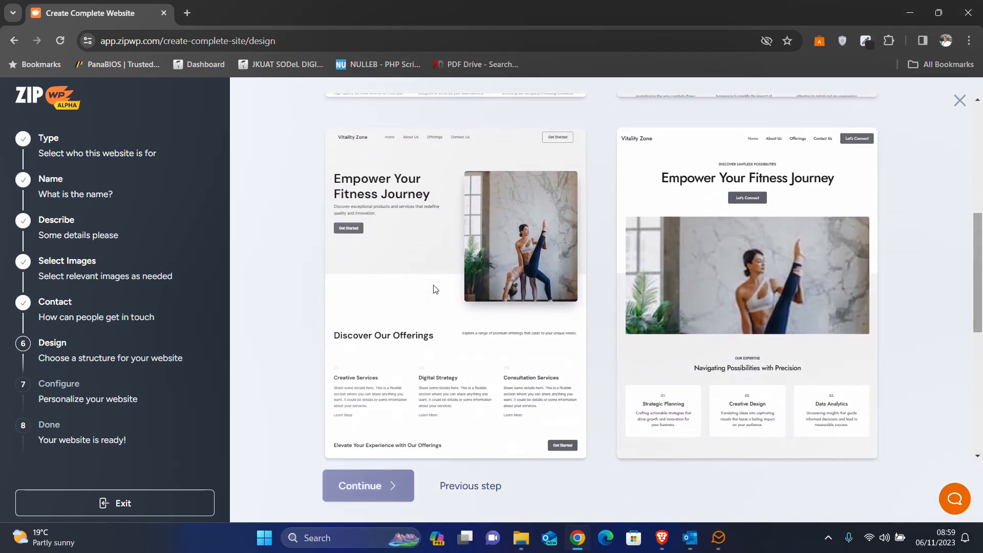
scroll(592, 263, "down", 4)
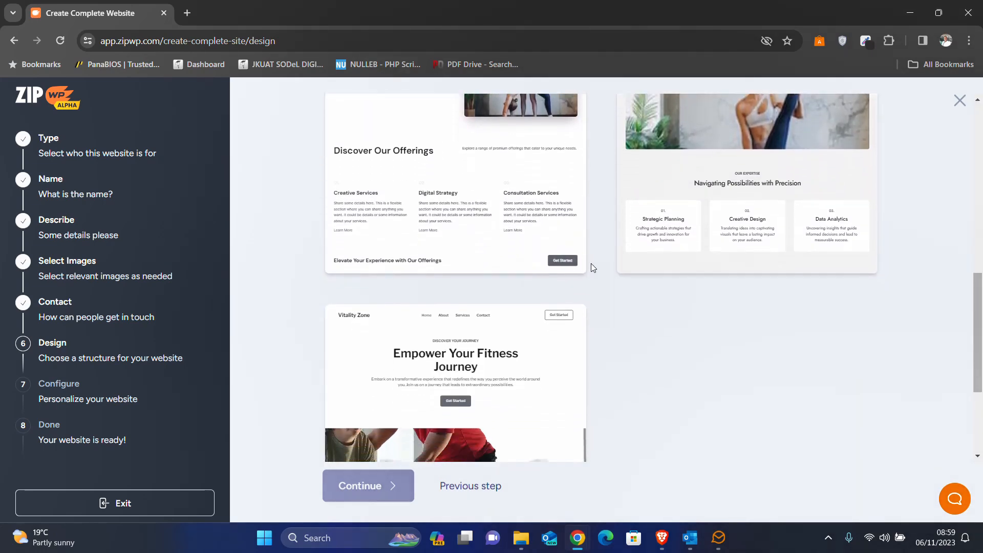
scroll(592, 267, "down", 3)
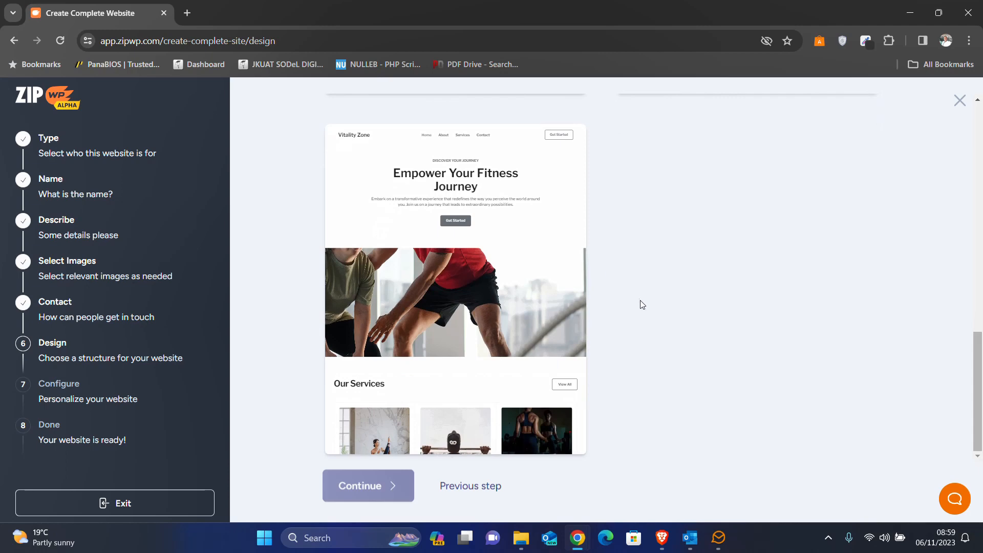
scroll(641, 302, "up", 1)
scroll(641, 301, "down", 1)
scroll(641, 301, "up", 4)
scroll(642, 305, "up", 5)
scroll(642, 305, "down", 10)
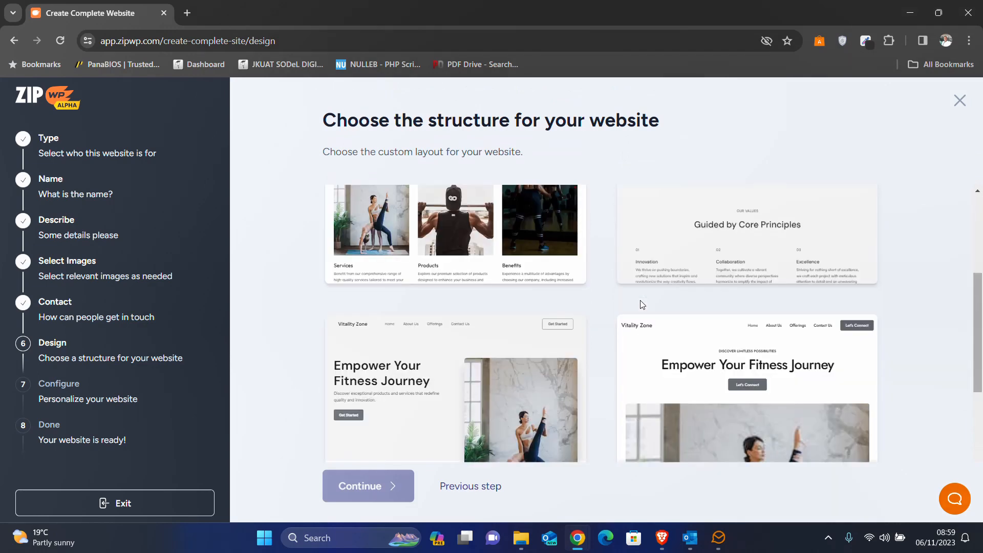
scroll(642, 304, "up", 5)
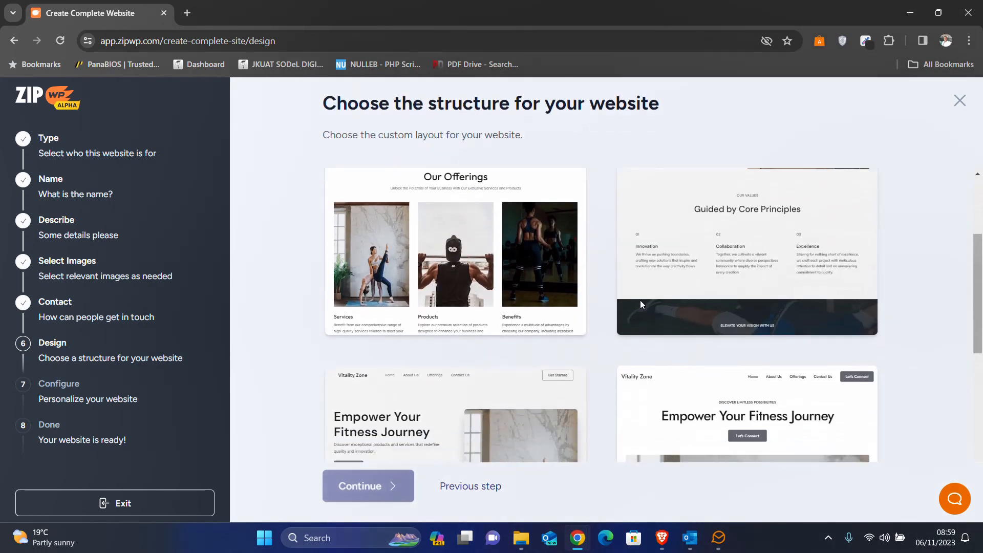
scroll(640, 302, "down", 5)
scroll(640, 303, "down", 5)
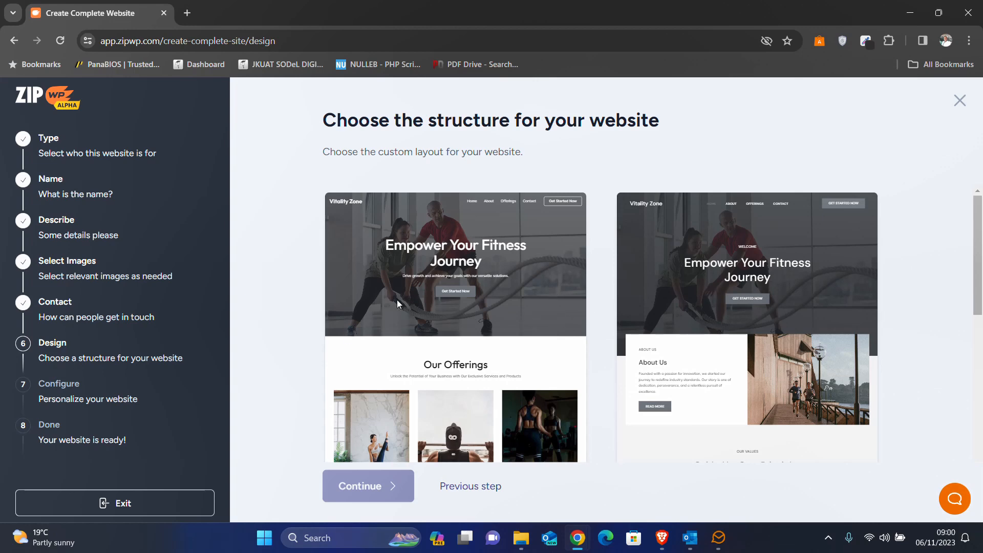
Step: Choose the second Vitality Zone layout, with the About Us card overlapping the hero image, and start building the website
left_click(745, 300)
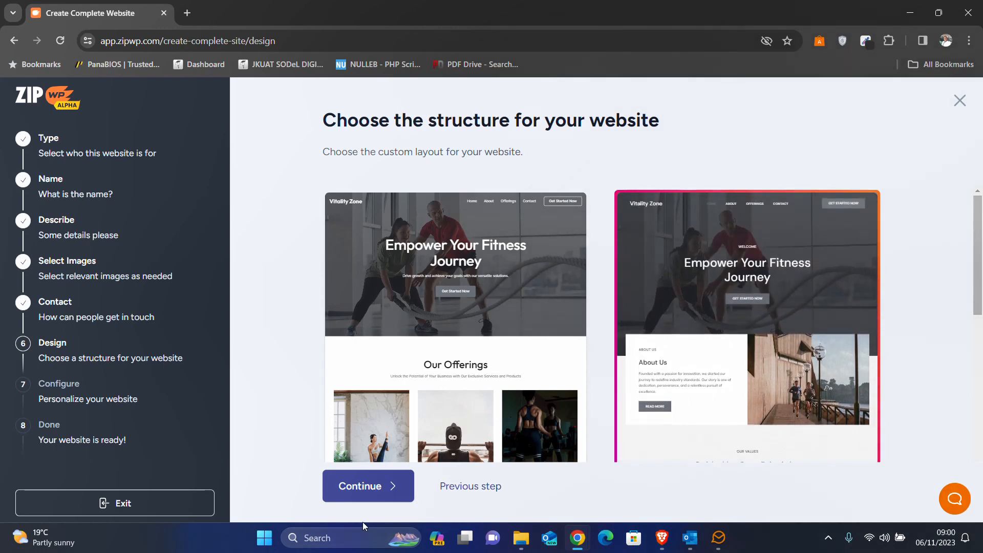
left_click(361, 494)
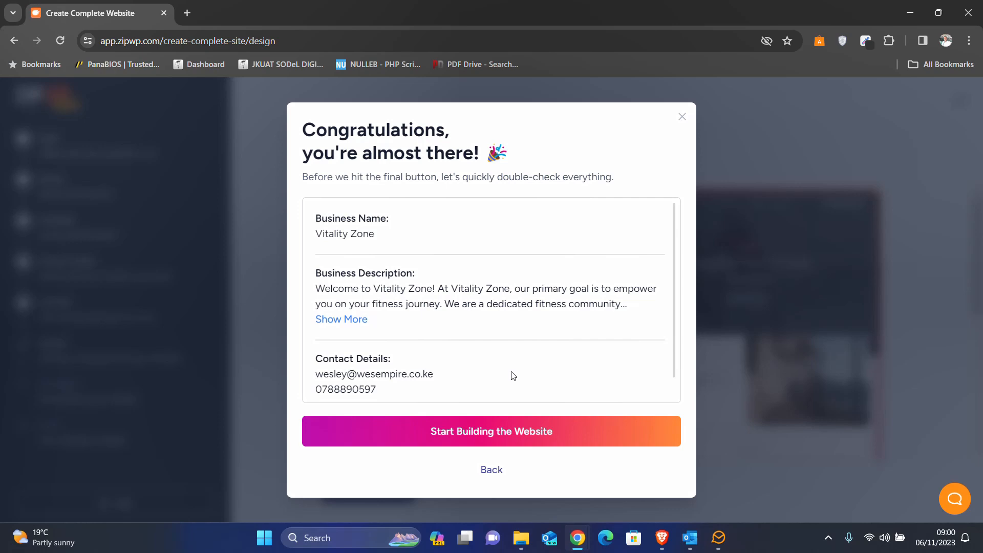
left_click(488, 435)
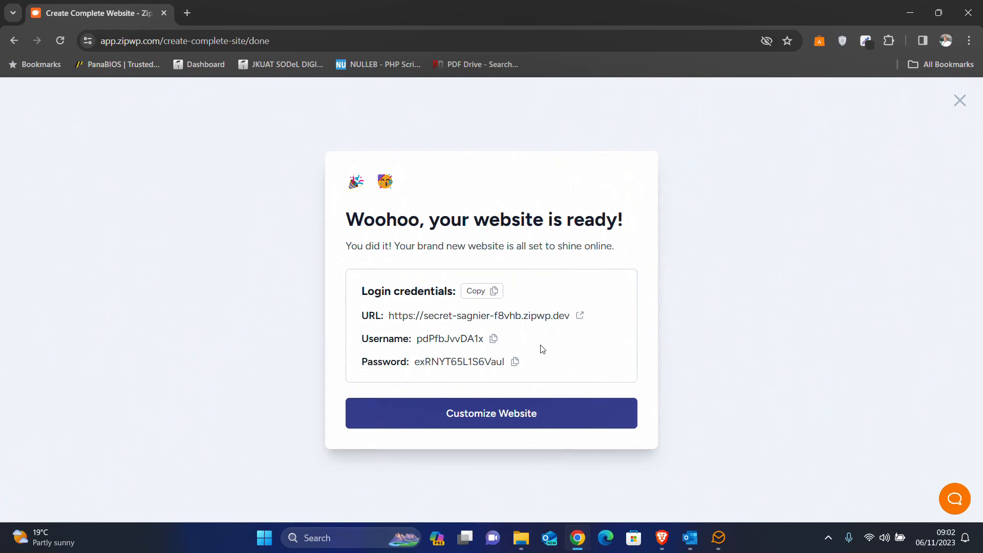
Step: Copy the generated site's login credentials and open its URL in a new browser tab
left_click(483, 292)
right_click(521, 321)
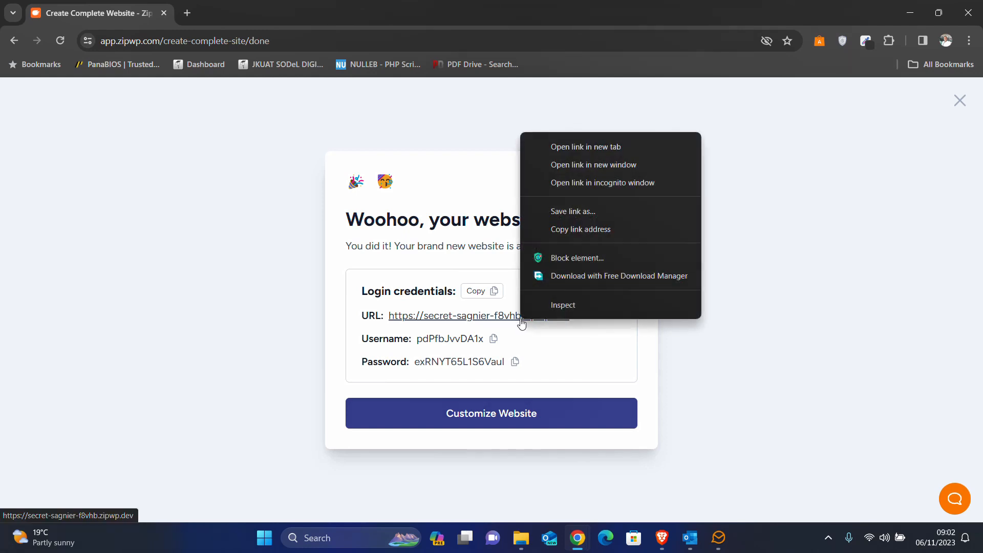
left_click(587, 147)
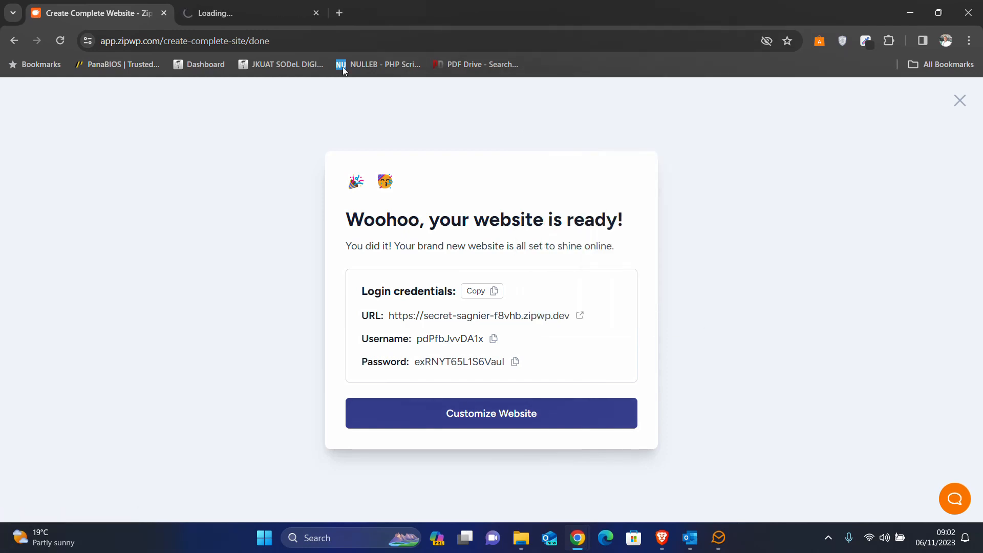
left_click(242, 8)
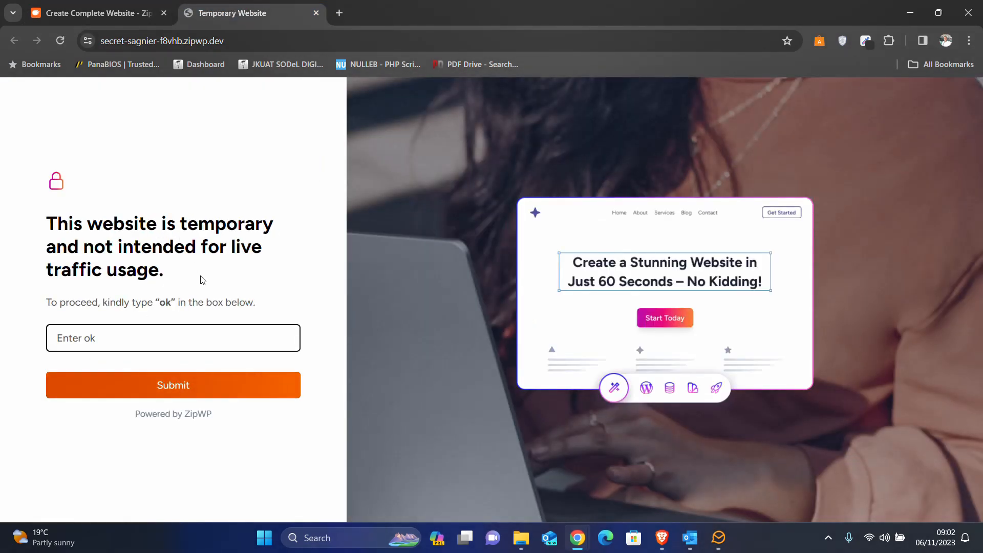
Step: Acknowledge the temporary website notice by submitting "ok" to enter the Vitality Zone site
left_click(75, 345)
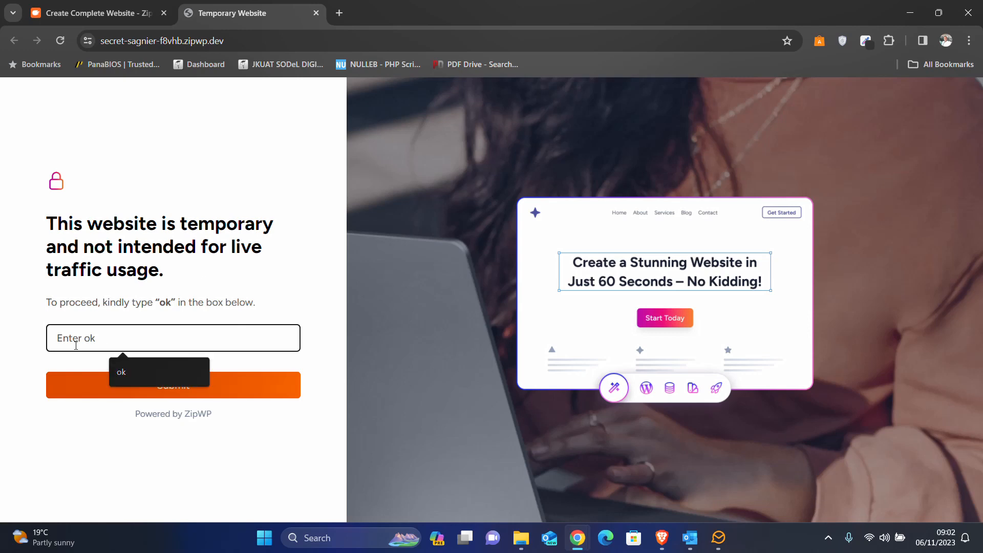
type("ok")
left_click(145, 393)
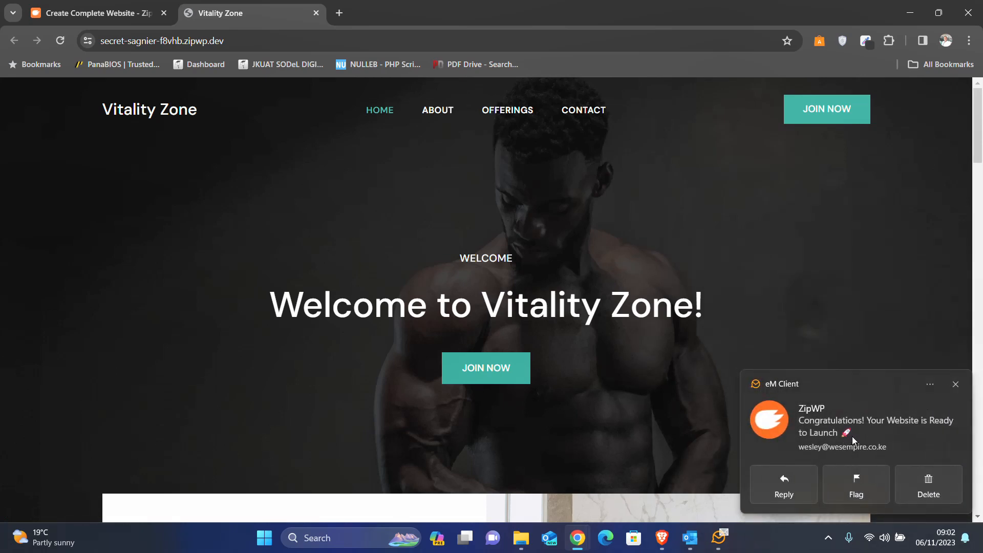
Step: Dismiss the email notification and examine the Vitality Zone home page from the hero section down to the footer
left_click(956, 385)
scroll(708, 276, "down", 7)
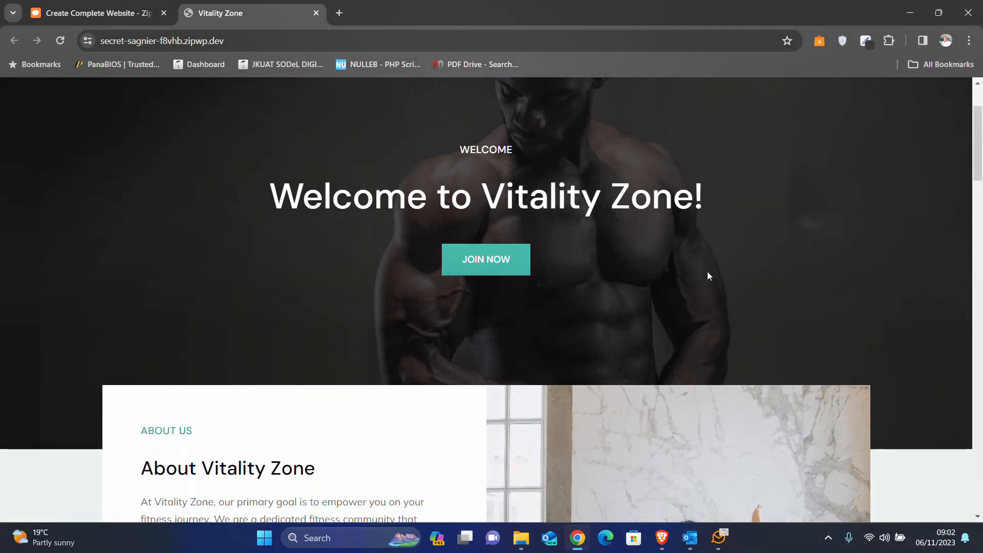
scroll(708, 275, "down", 8)
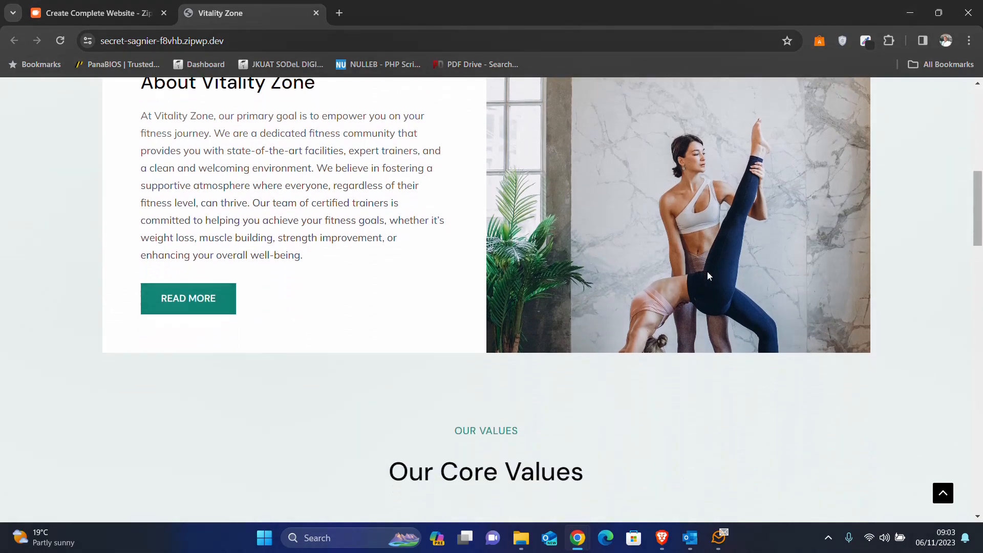
scroll(708, 275, "down", 5)
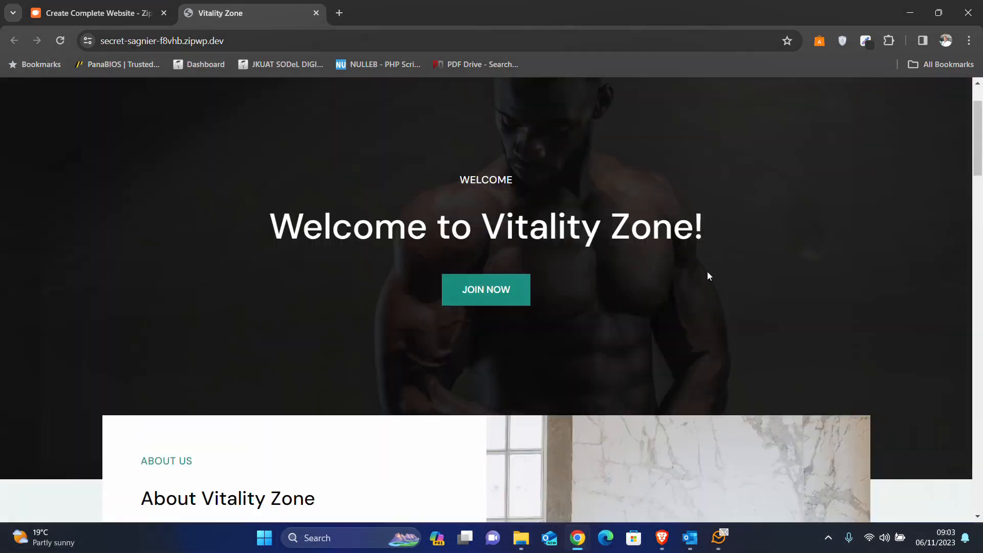
scroll(417, 223, "up", 2)
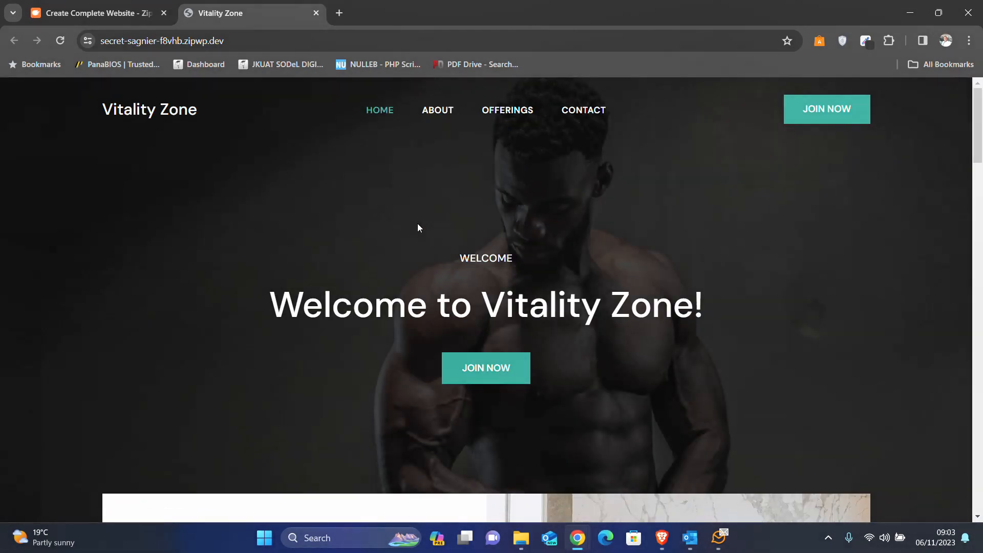
scroll(620, 333, "down", 6)
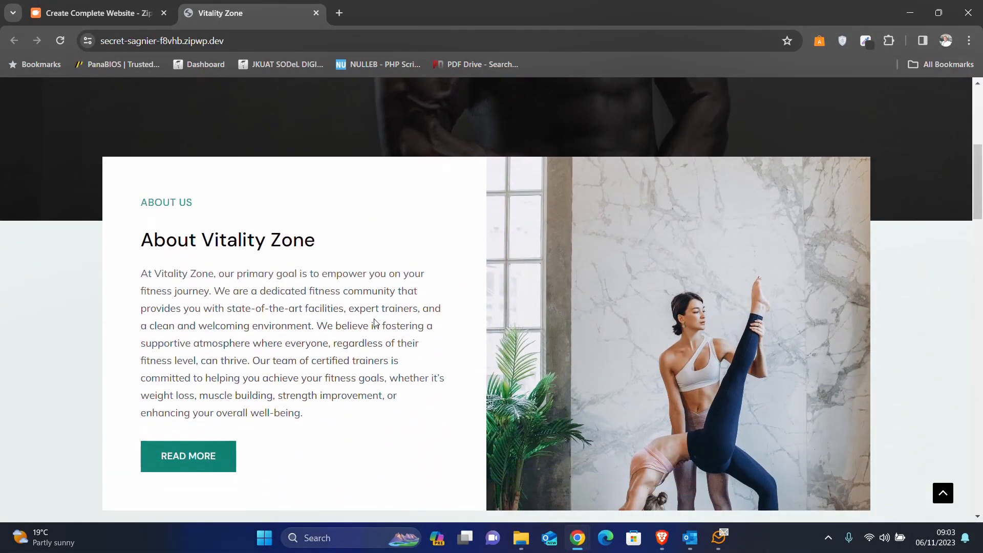
scroll(621, 334, "down", 10)
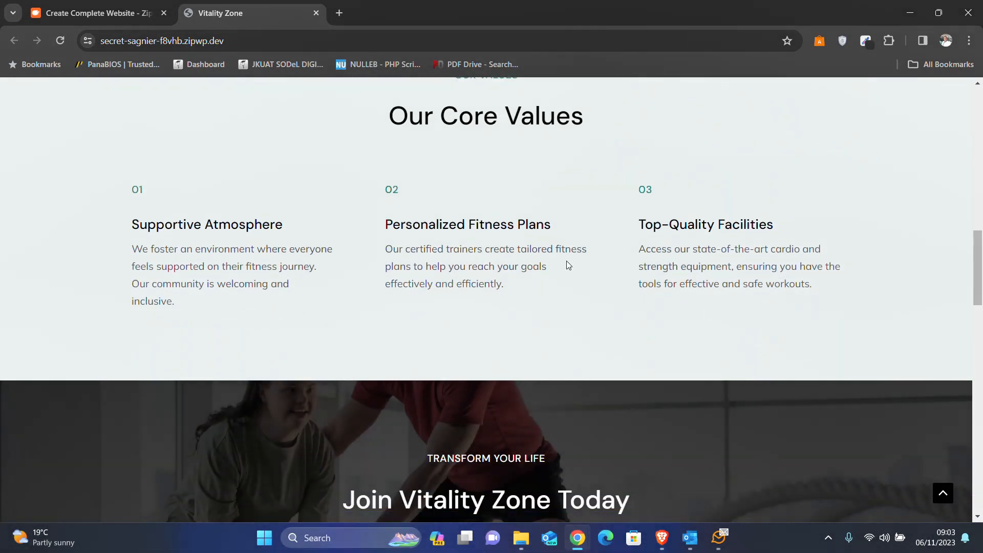
scroll(555, 292, "down", 1)
scroll(555, 292, "up", 2)
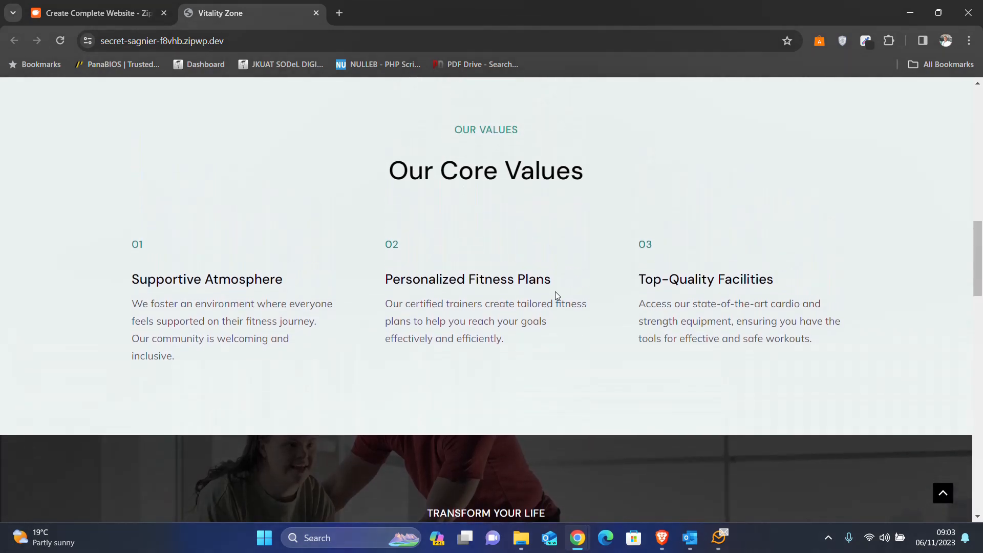
scroll(556, 291, "down", 1)
scroll(501, 251, "down", 4)
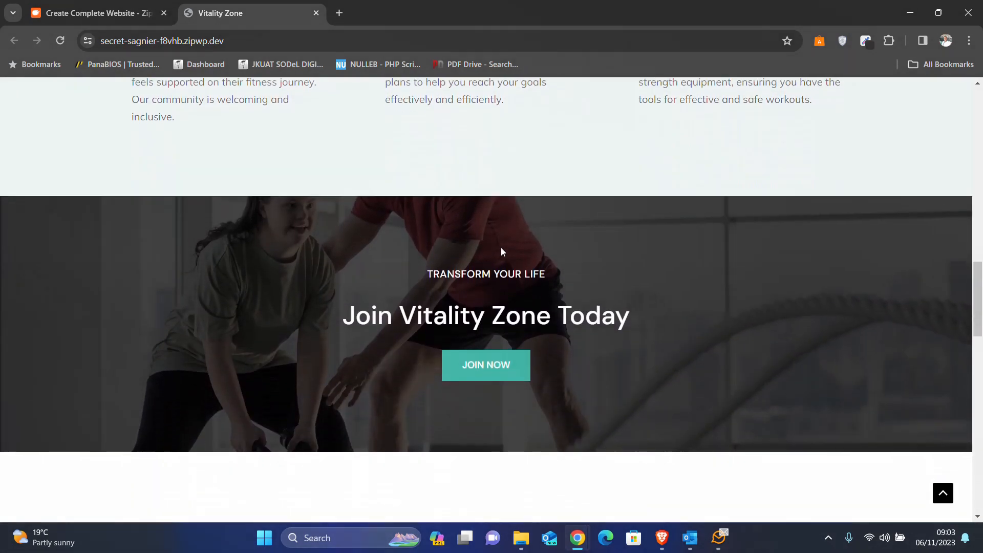
scroll(395, 340, "down", 5)
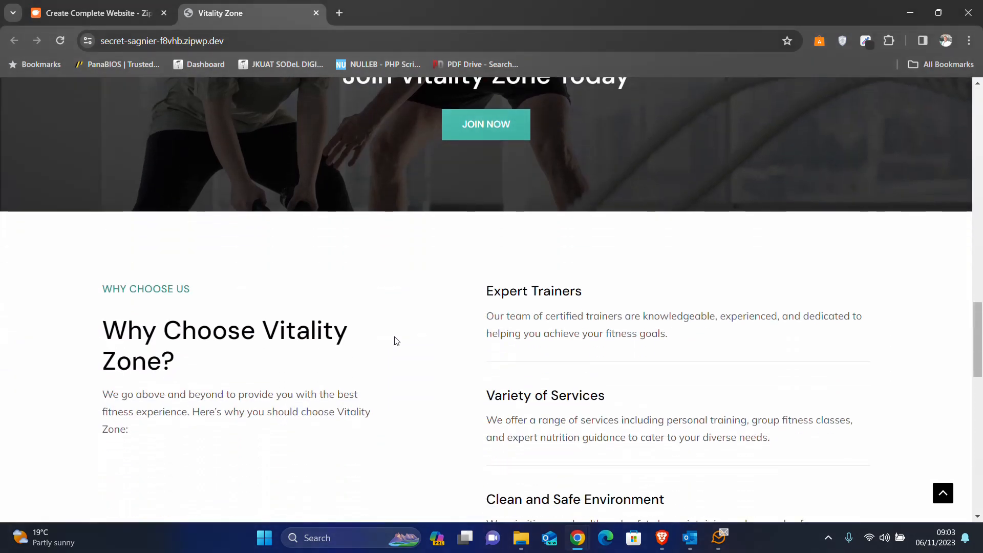
scroll(397, 340, "down", 2)
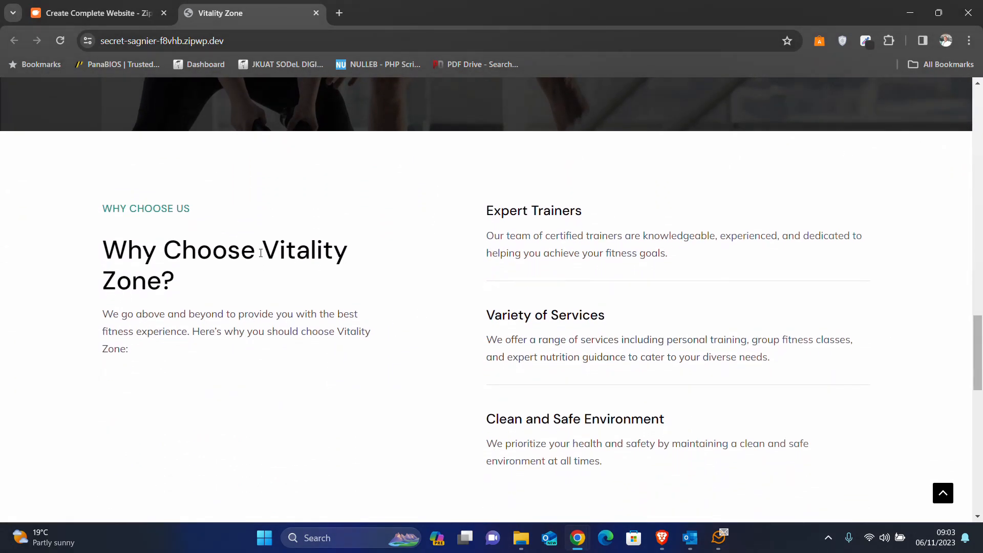
scroll(604, 351, "down", 10)
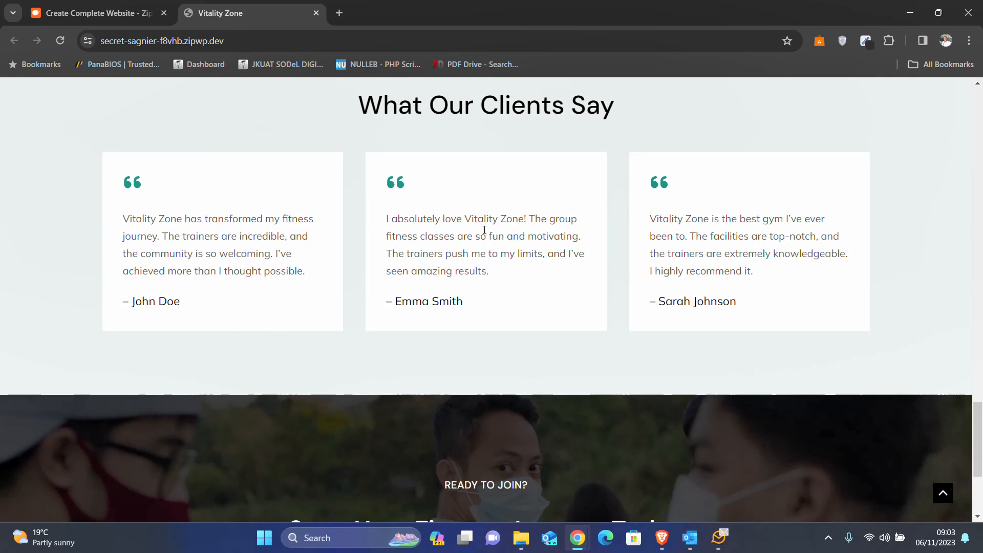
scroll(483, 222, "down", 4)
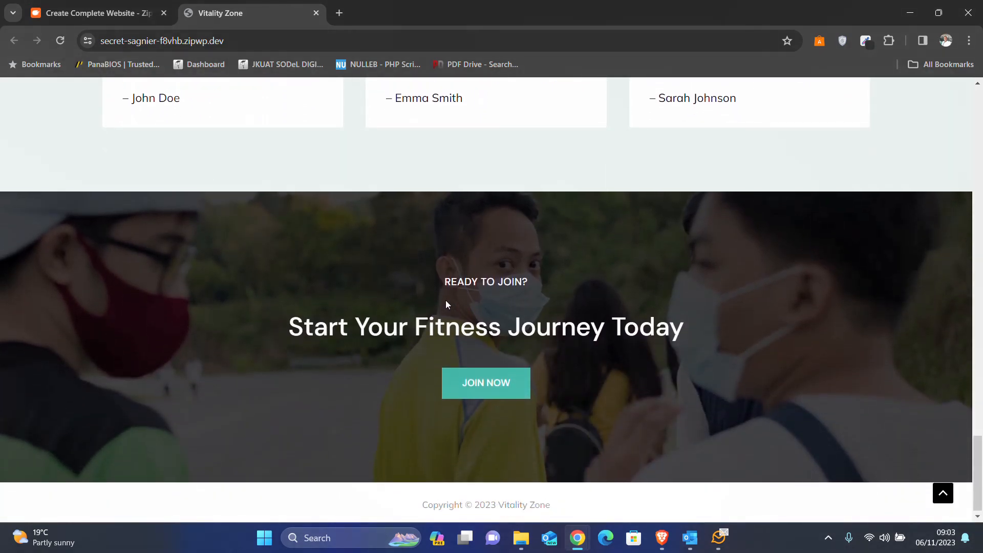
scroll(446, 302, "up", 2)
scroll(469, 259, "down", 2)
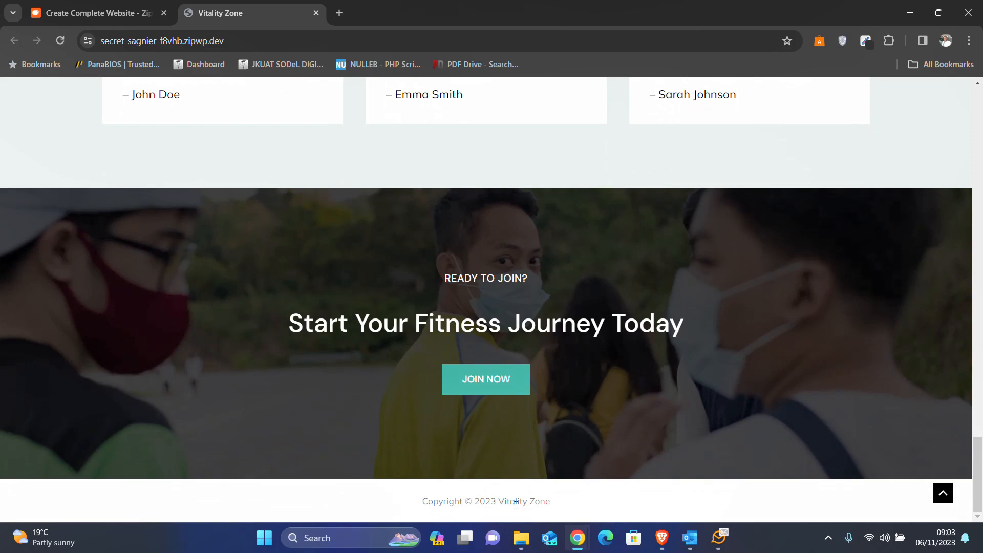
key("Home")
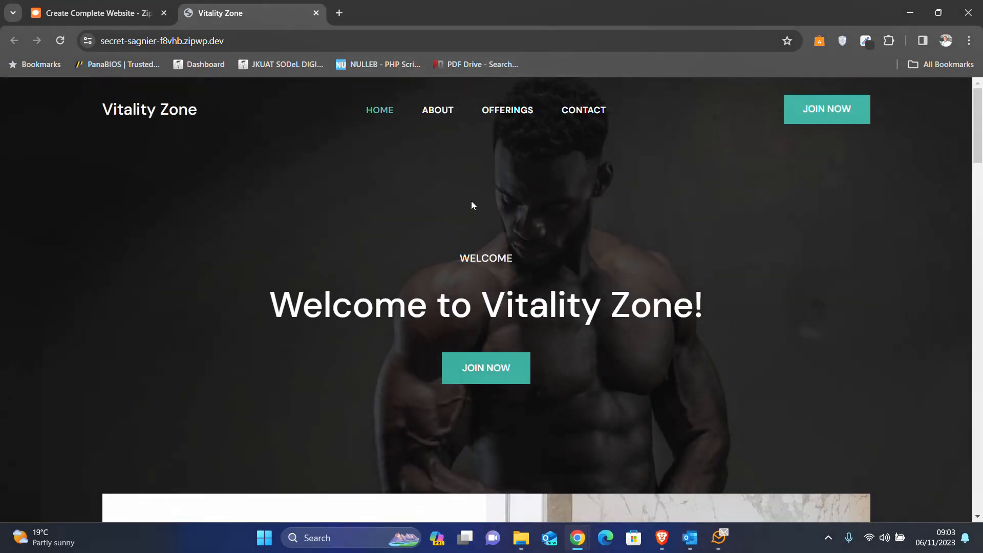
Step: Open the About page and review its story, fitness approach and call-to-action sections
left_click(430, 113)
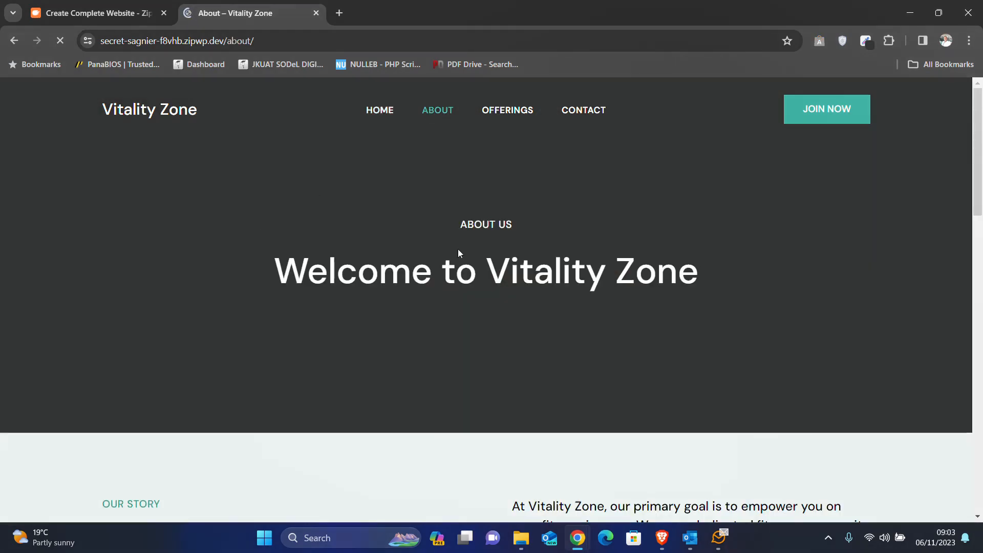
scroll(374, 395, "down", 4)
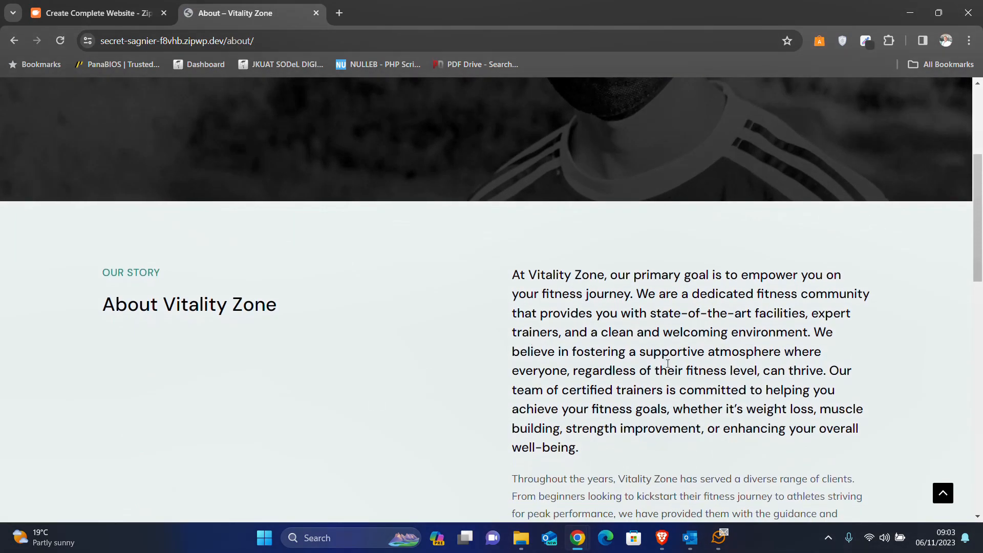
scroll(668, 363, "down", 2)
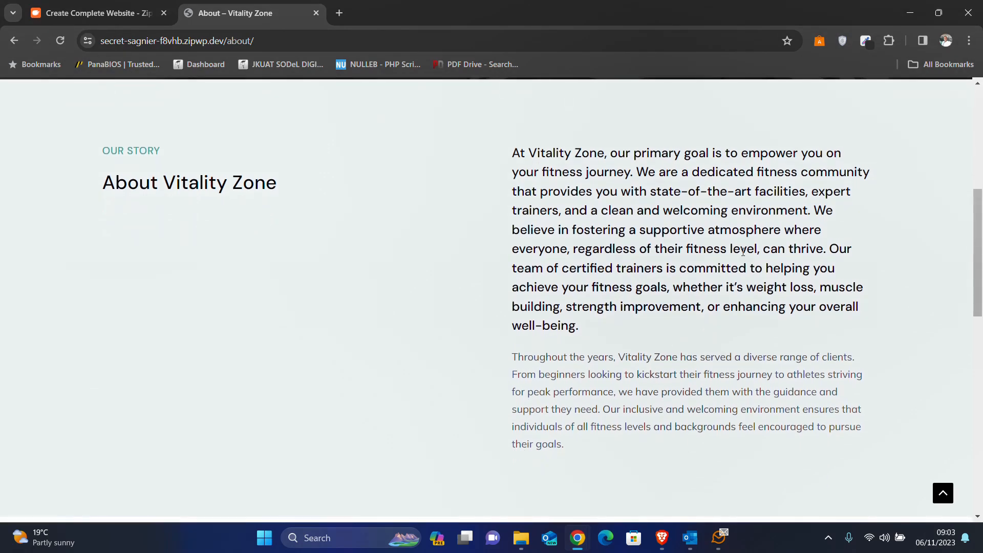
scroll(576, 269, "down", 8)
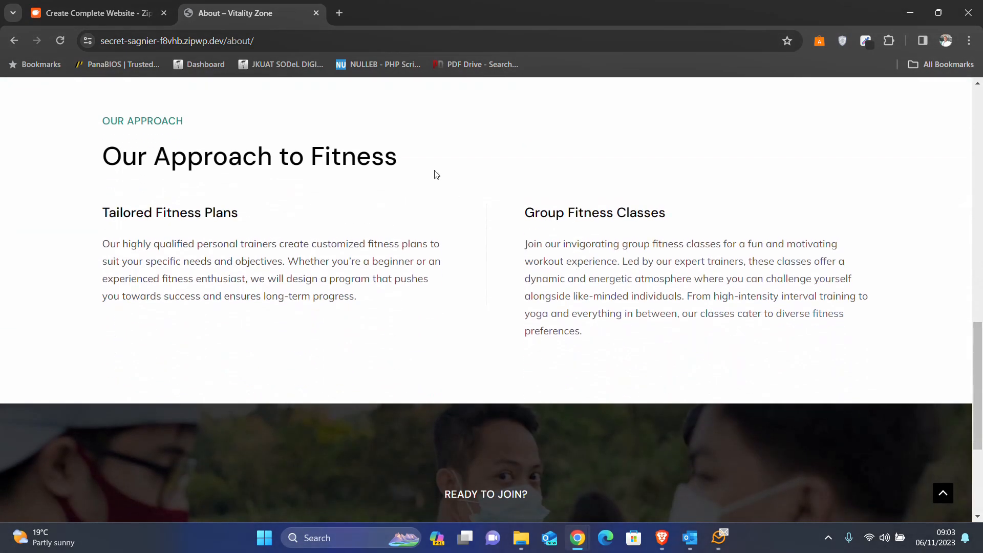
scroll(424, 159, "up", 10)
scroll(424, 154, "down", 3)
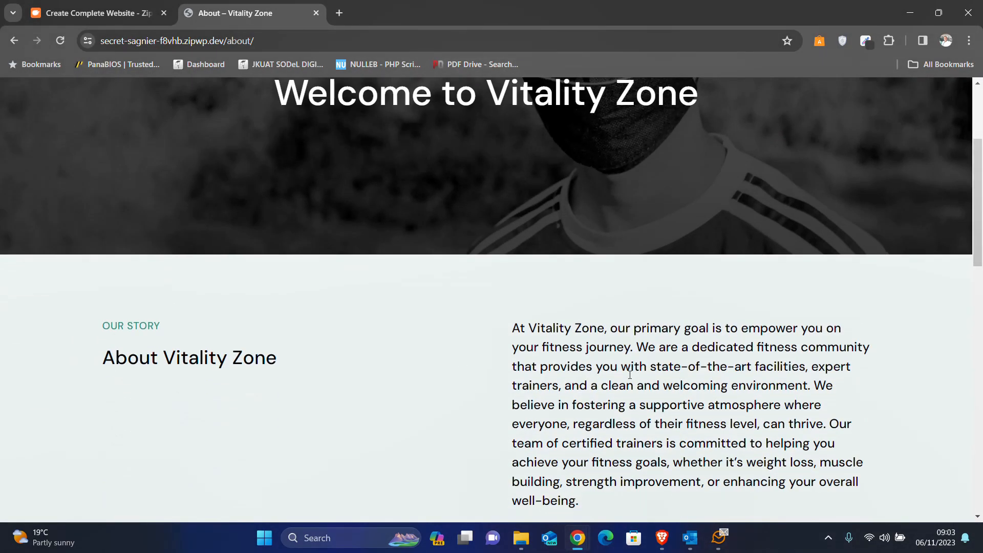
scroll(630, 375, "down", 6)
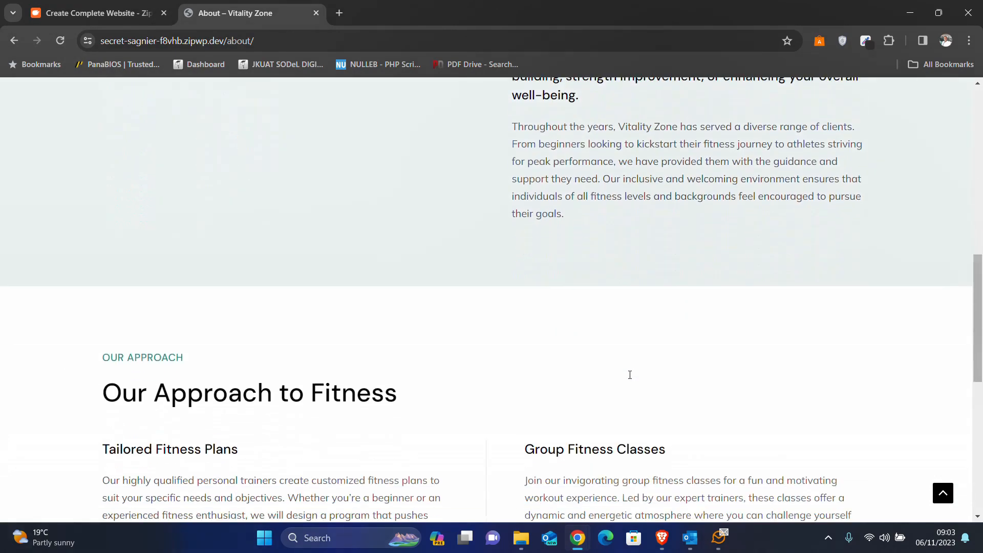
scroll(630, 375, "down", 7)
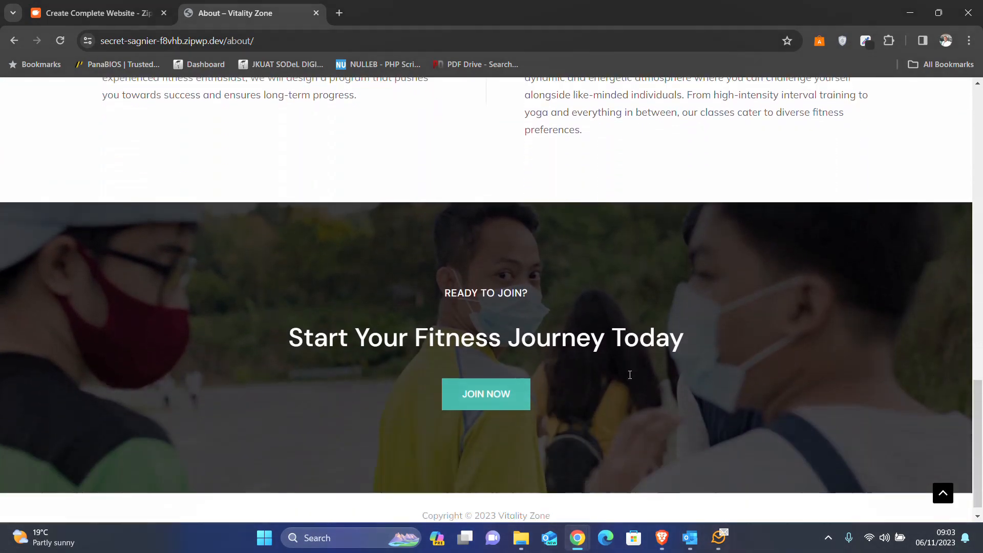
scroll(630, 375, "up", 15)
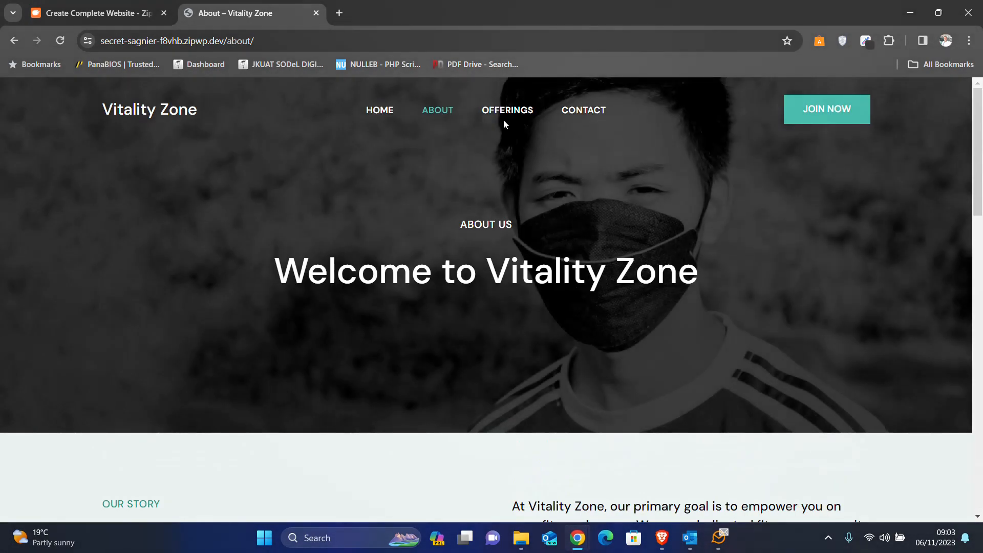
Step: Open the Offerings page and review its service entries, client testimonial and call-to-action section
left_click(502, 115)
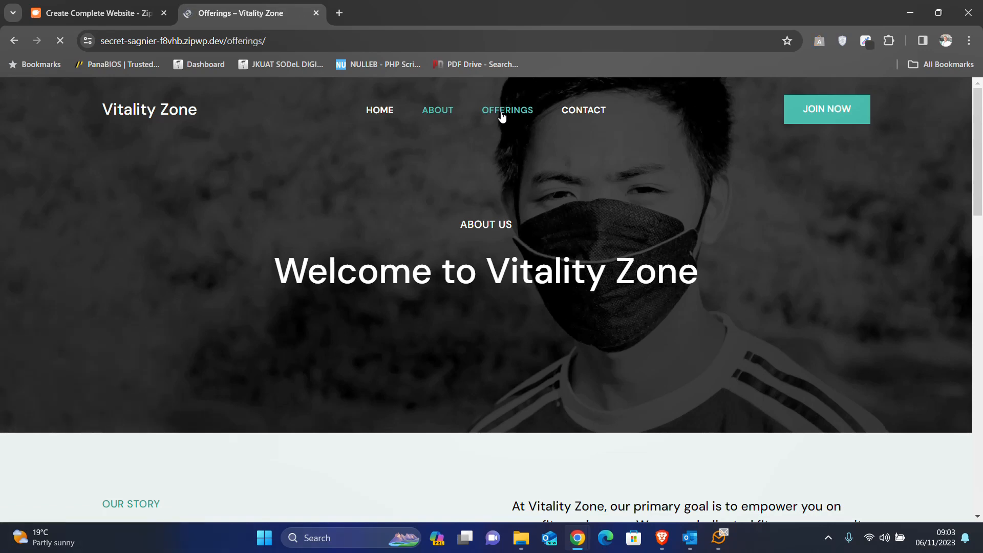
scroll(475, 332, "down", 3)
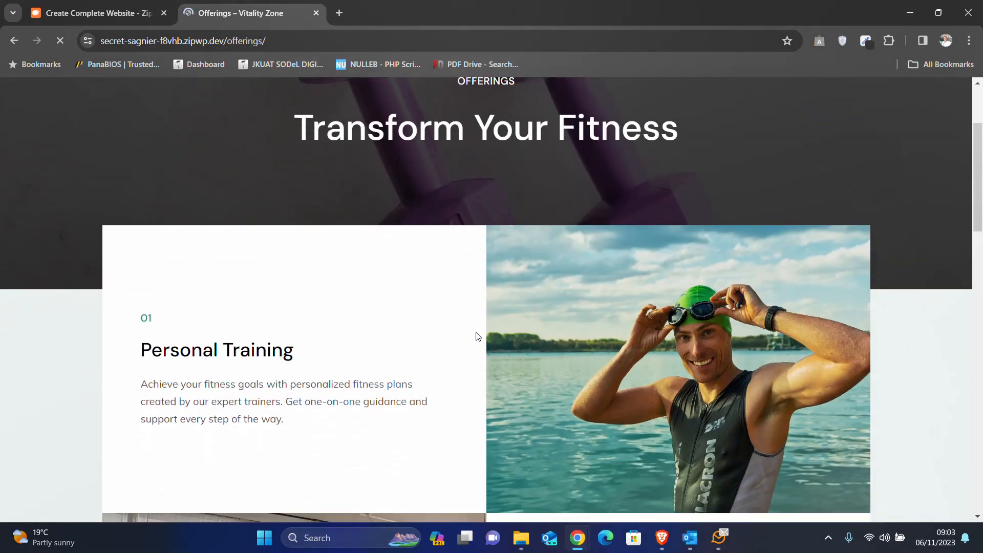
scroll(476, 336, "down", 2)
scroll(298, 275, "down", 2)
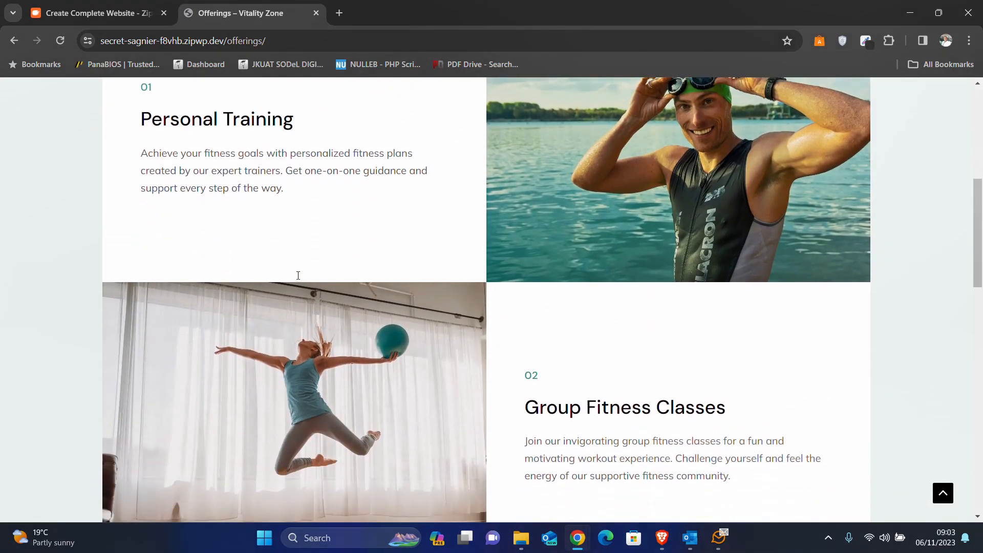
scroll(567, 195, "down", 6)
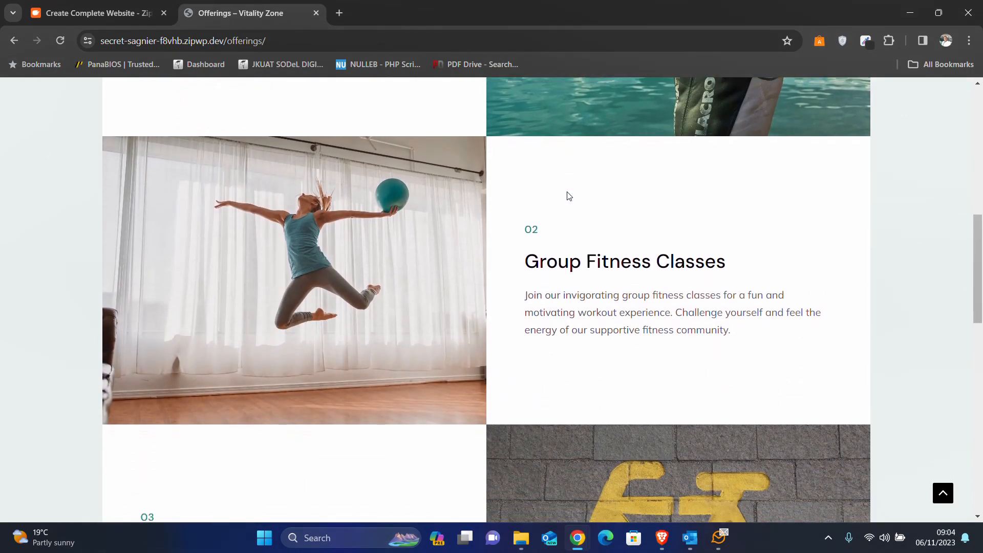
scroll(633, 316, "down", 9)
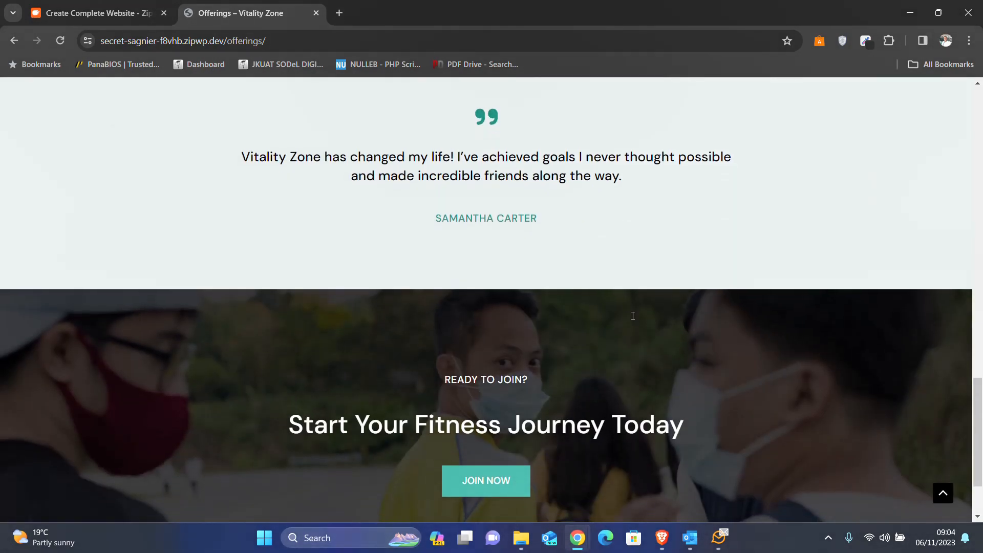
Step: Open the Contact page, review its contact information and message form, and test the header's Join Now link
scroll(479, 191, "down", 2)
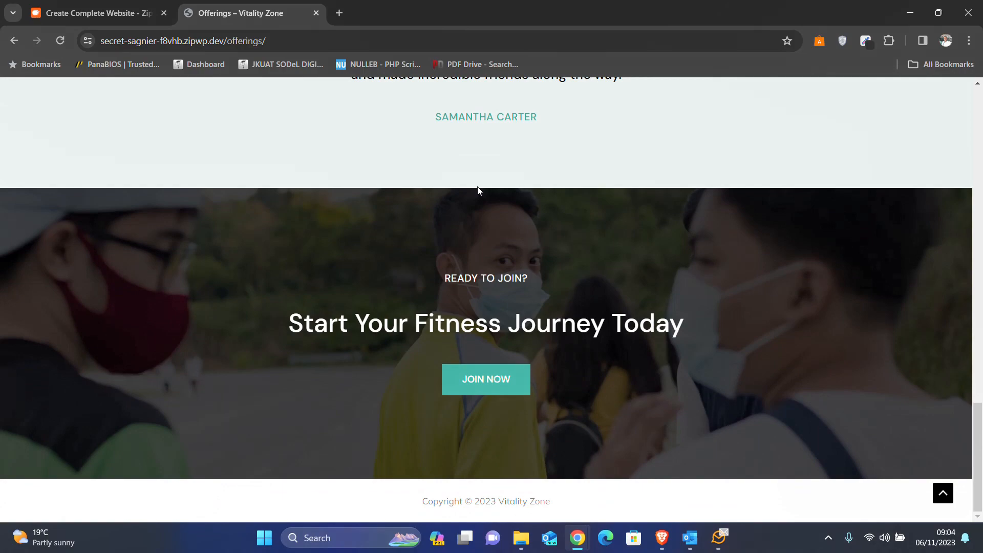
scroll(478, 191, "up", 20)
left_click(578, 113)
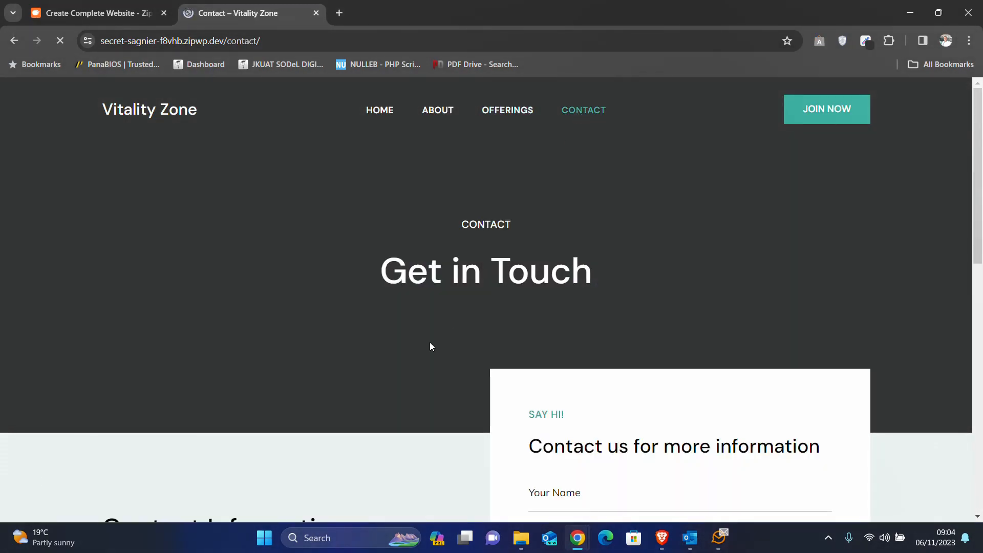
scroll(429, 347, "down", 3)
scroll(429, 342, "down", 2)
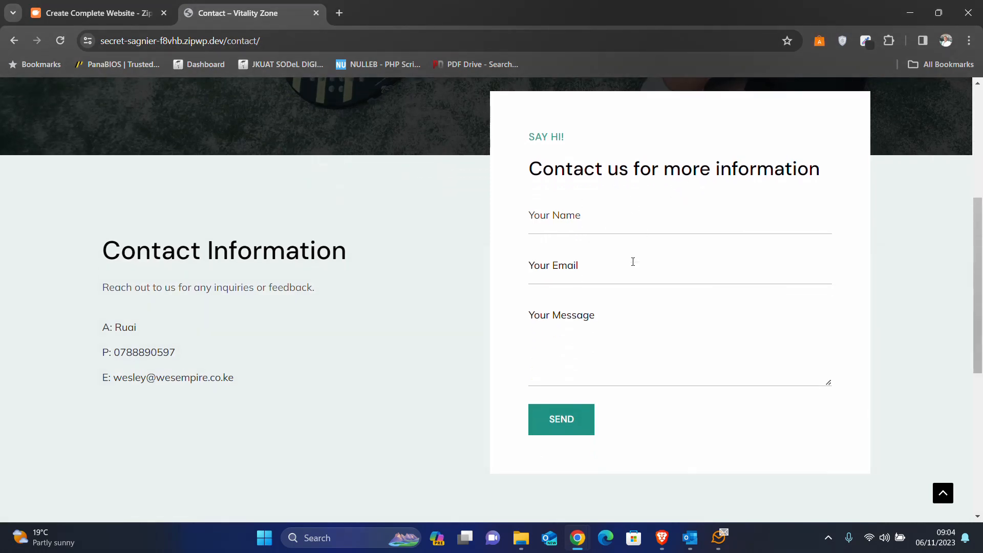
scroll(626, 308, "down", 3)
scroll(627, 305, "up", 3)
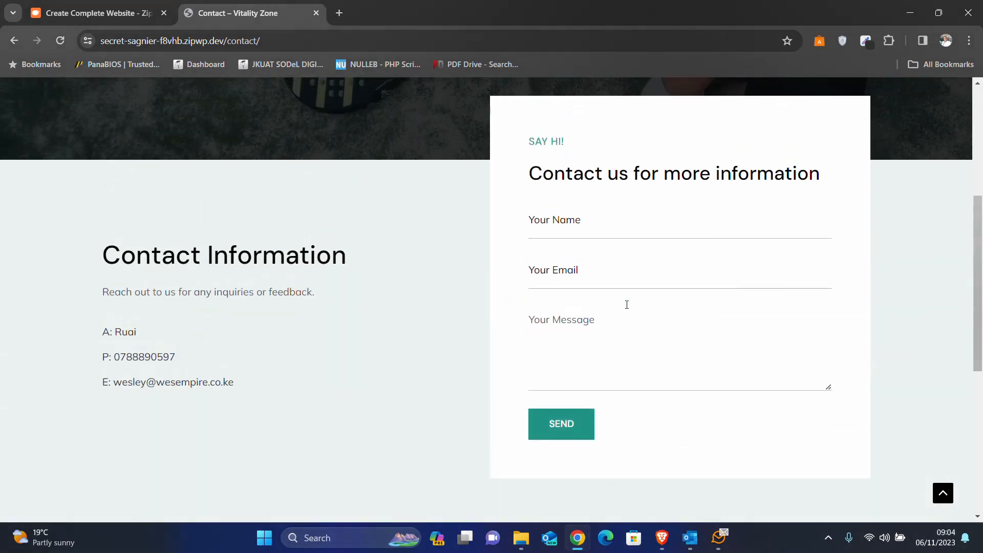
scroll(627, 305, "down", 2)
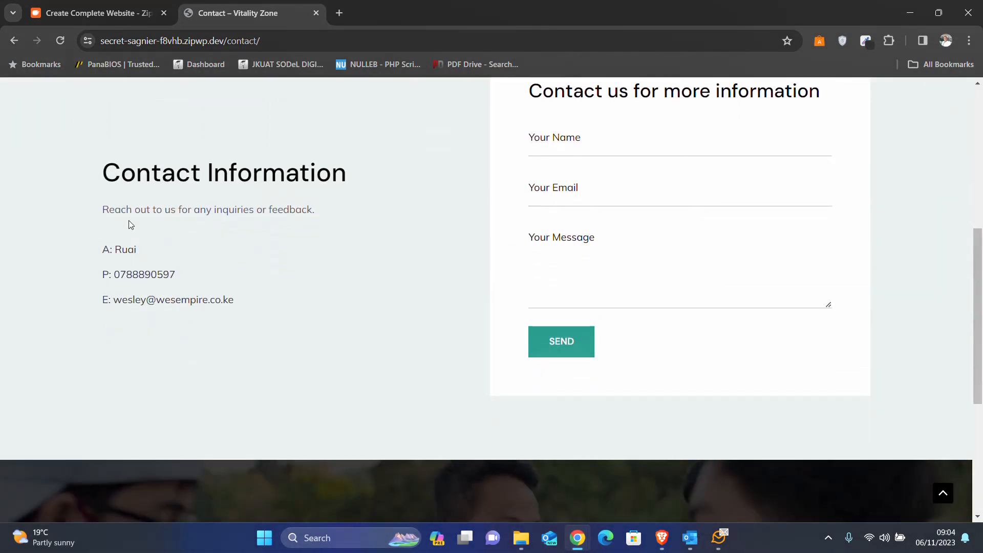
scroll(181, 303, "down", 4)
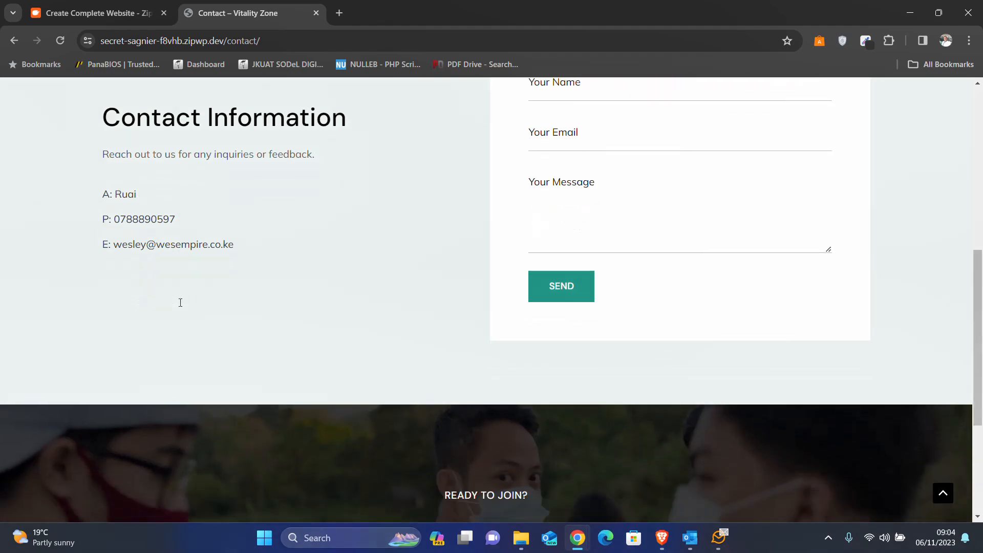
scroll(130, 252, "up", 3)
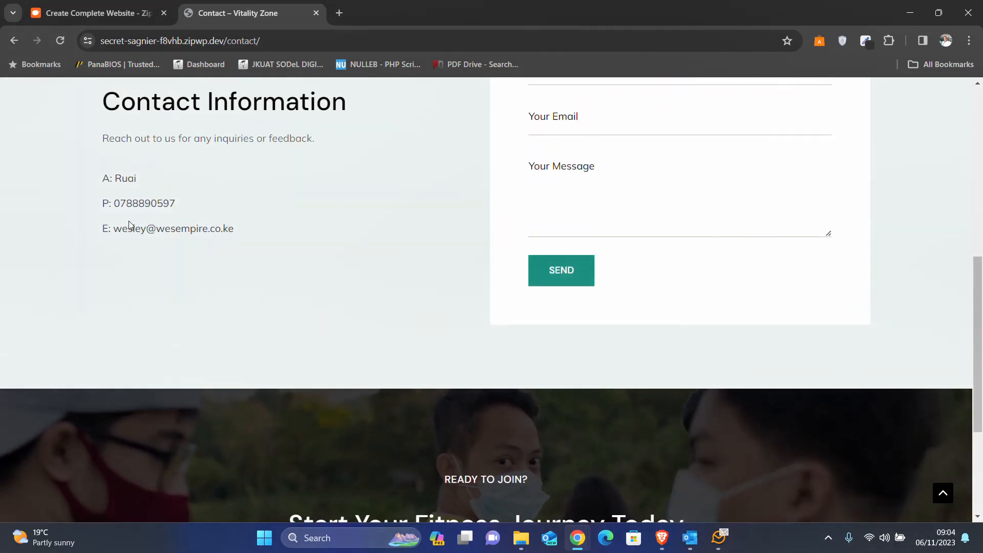
scroll(207, 257, "down", 4)
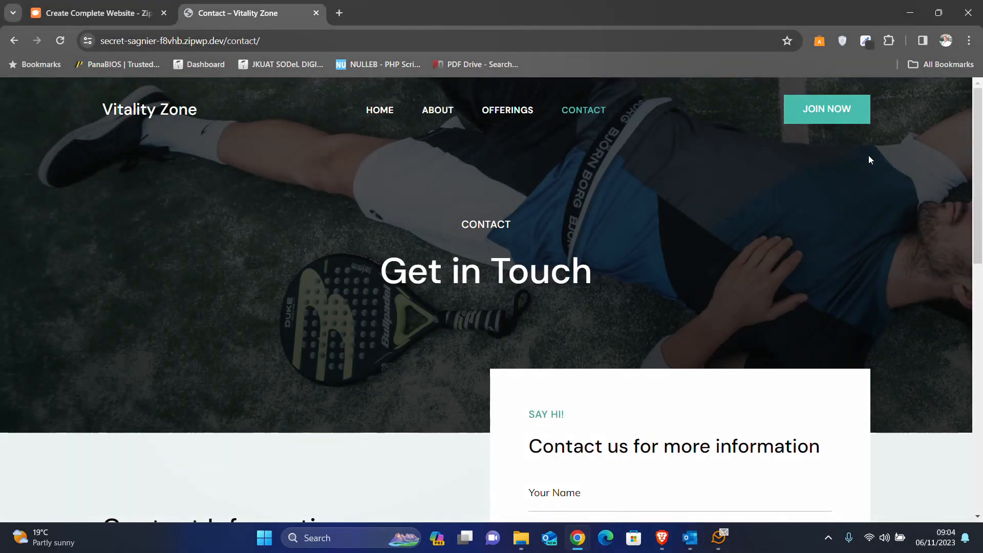
left_click(841, 117)
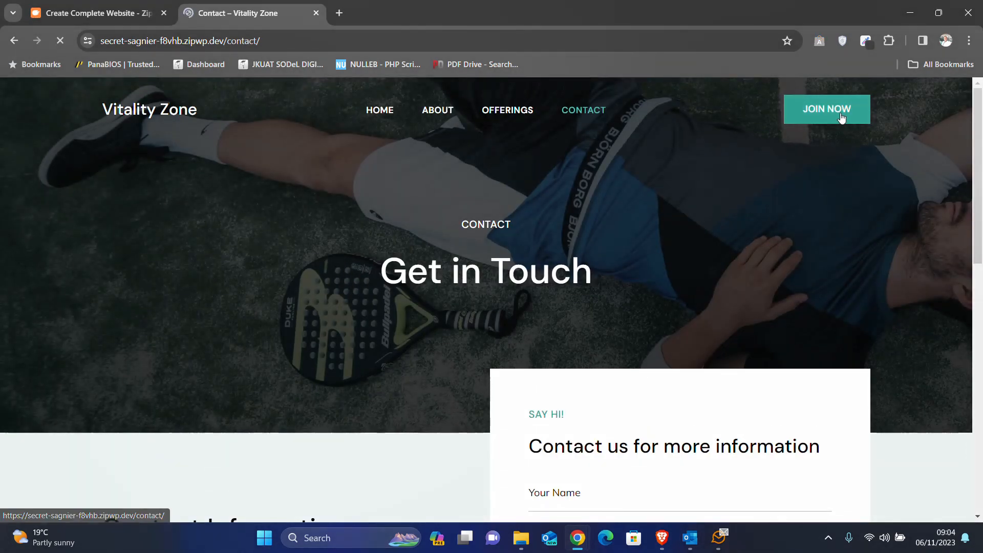
scroll(443, 365, "down", 10)
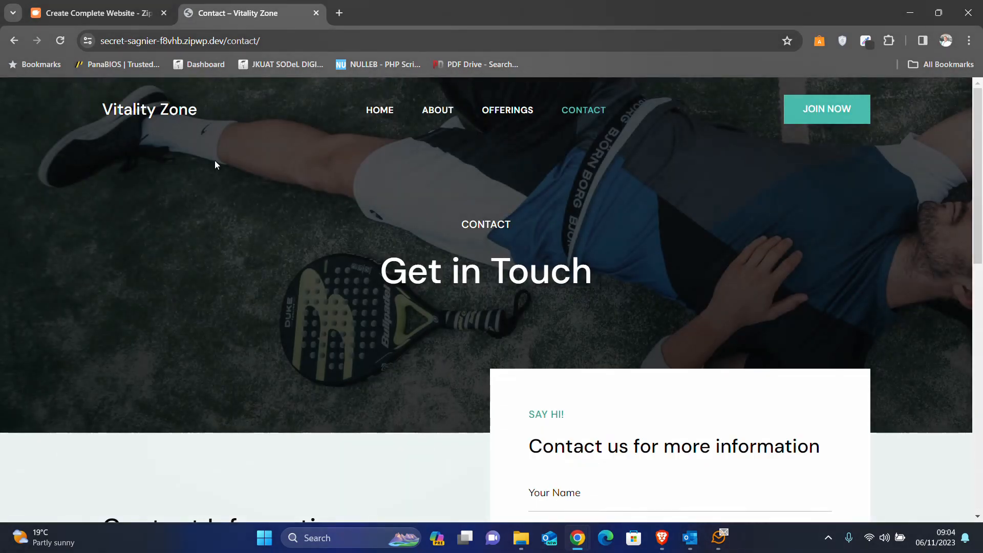
Step: Return to the ZipWP completion page and open the website customizer for the Vitality Zone site
left_click(89, 5)
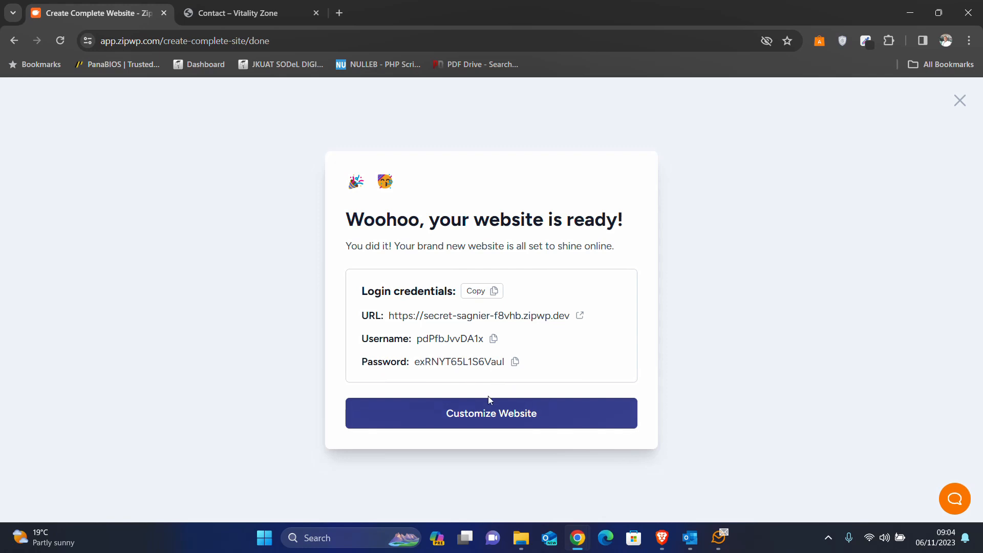
left_click(481, 418)
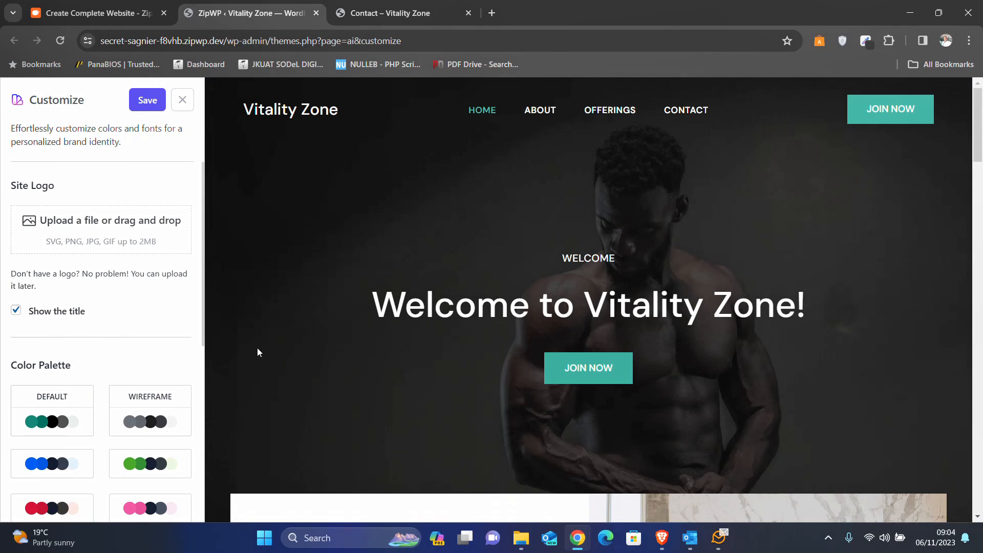
scroll(39, 295, "down", 1)
scroll(40, 294, "up", 1)
Step: Inspect the site logo upload dialog without choosing a file, and switch the site title off and on again
left_click(91, 235)
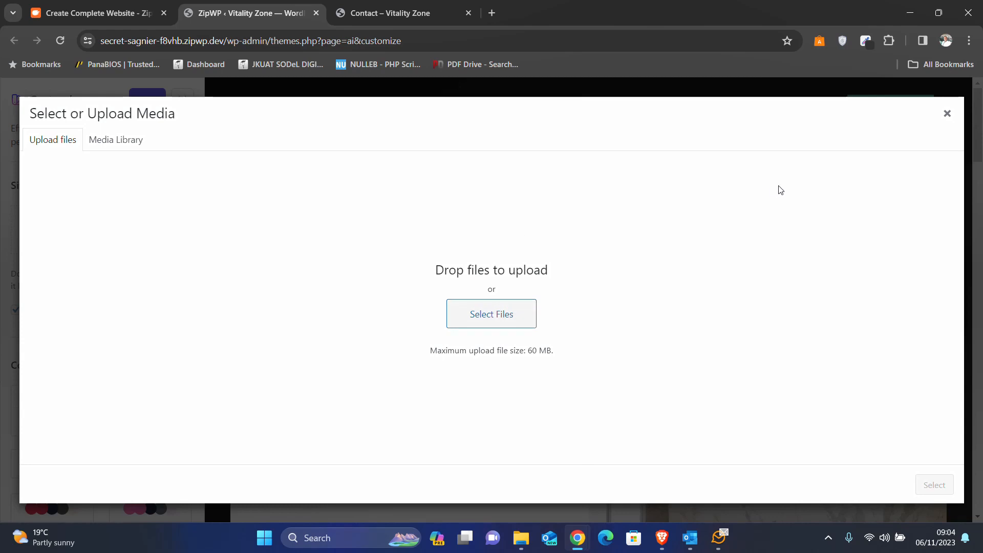
left_click(947, 113)
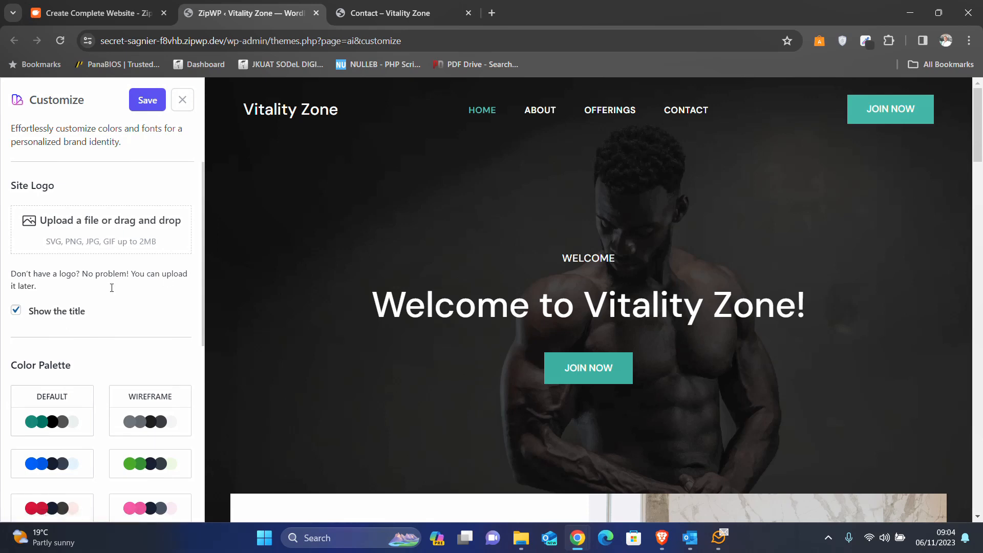
scroll(111, 287, "down", 1)
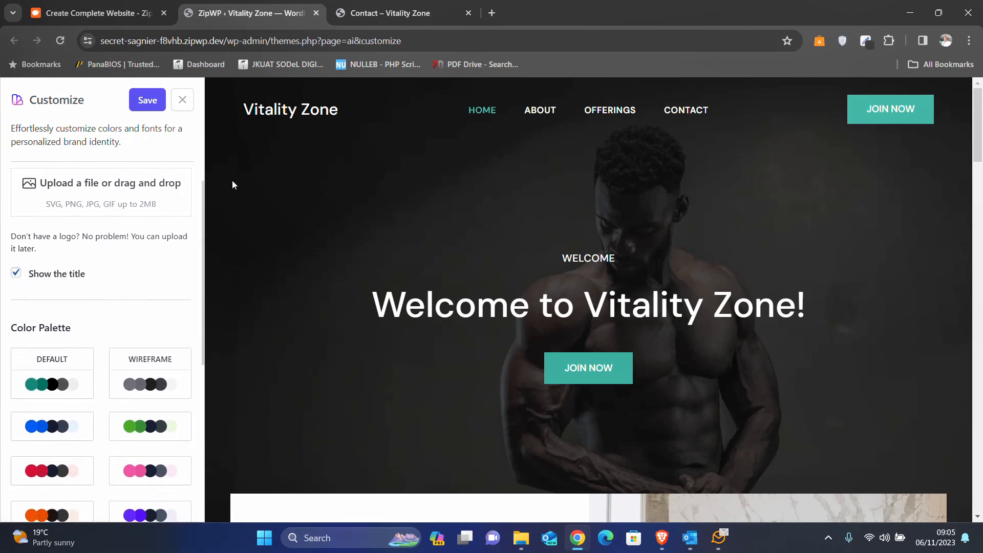
left_click(16, 275)
left_click(20, 278)
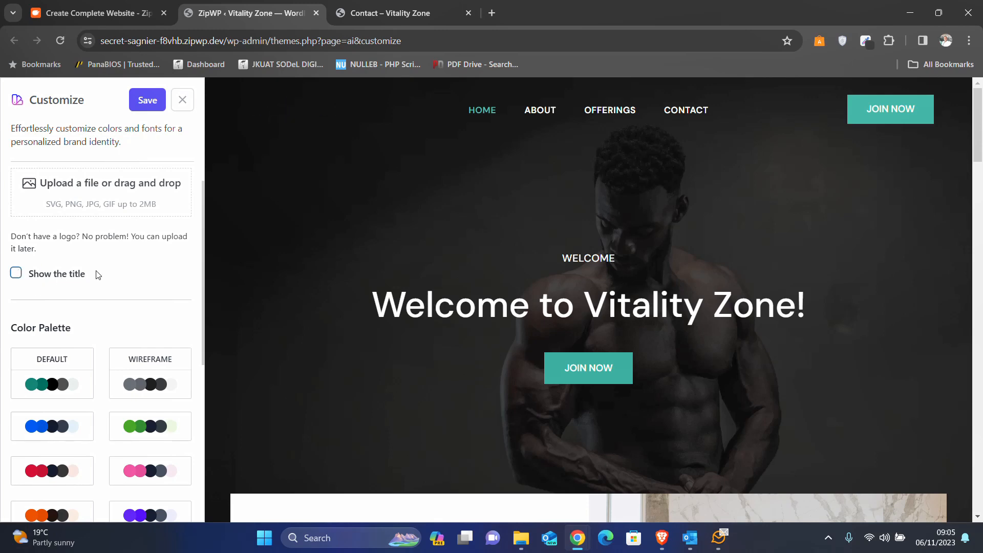
left_click(19, 278)
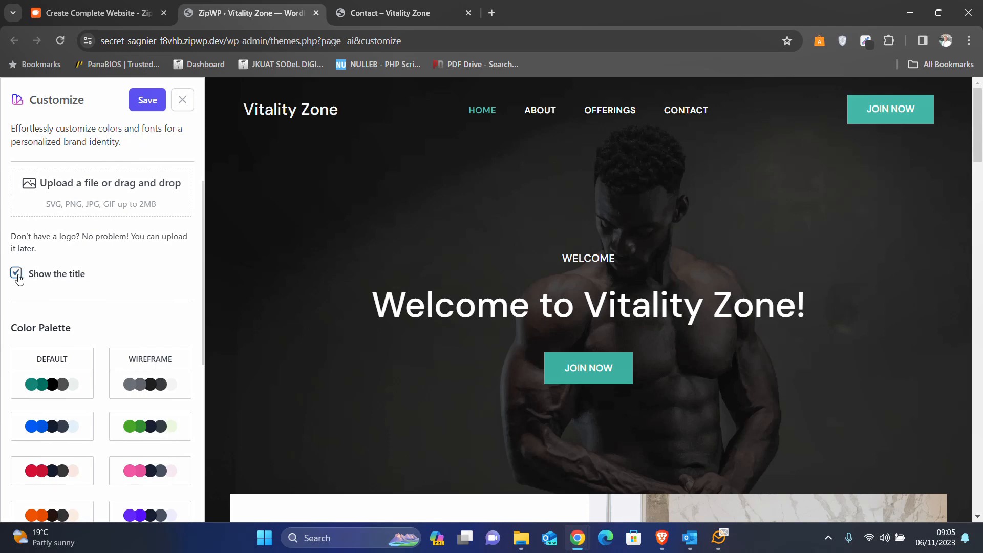
Step: Try the wireframe, green, blue, red, pink, orange, purple and teal color palettes on the site preview
scroll(109, 285, "down", 3)
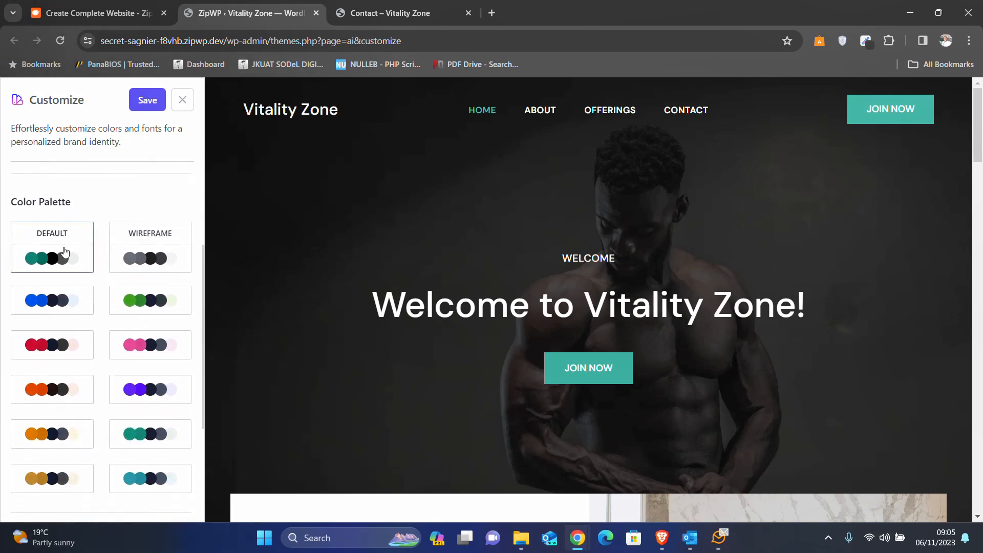
left_click(150, 252)
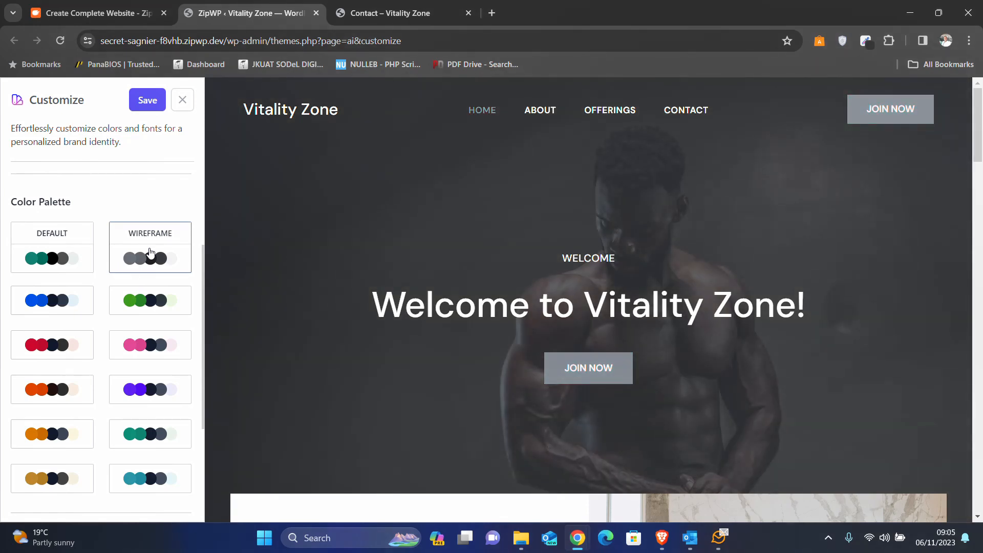
left_click(158, 307)
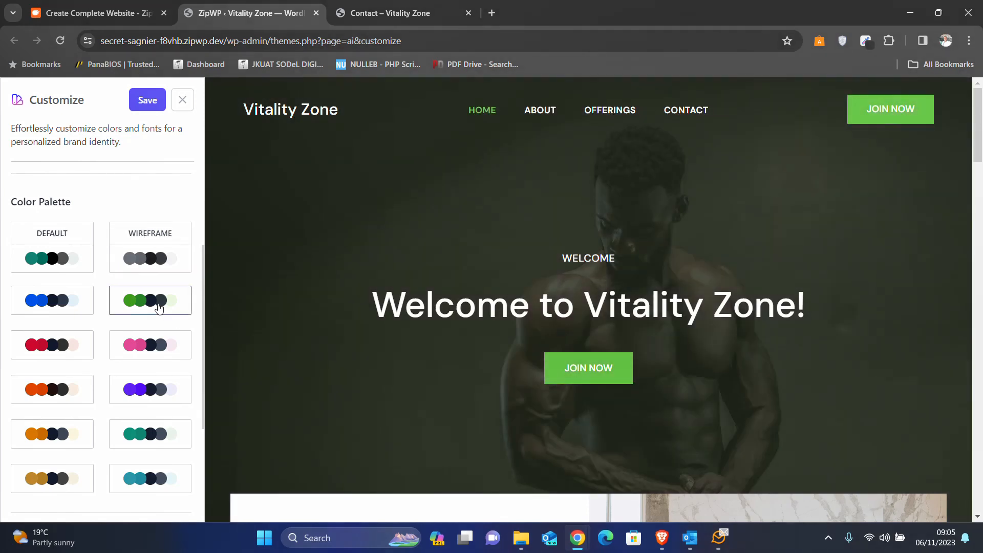
left_click(36, 316)
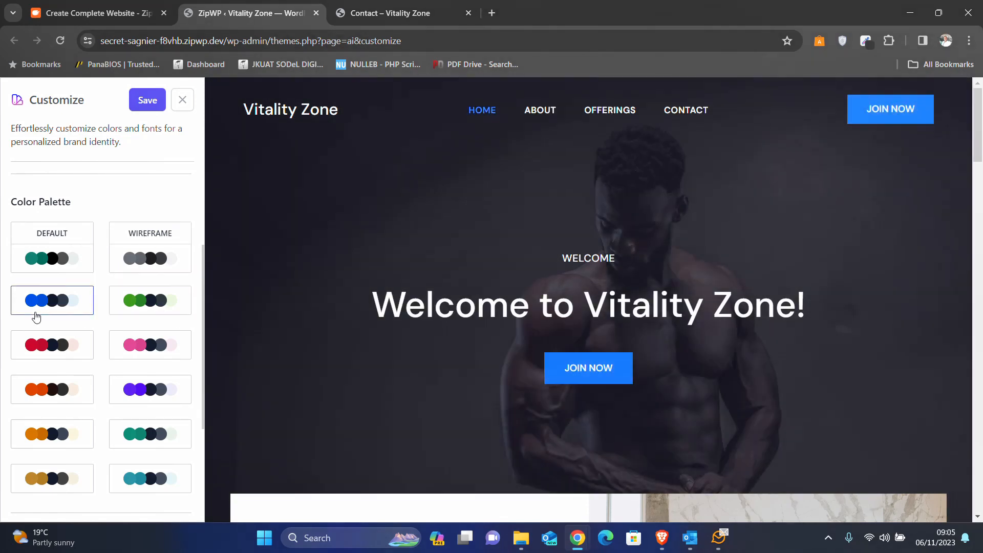
left_click(41, 347)
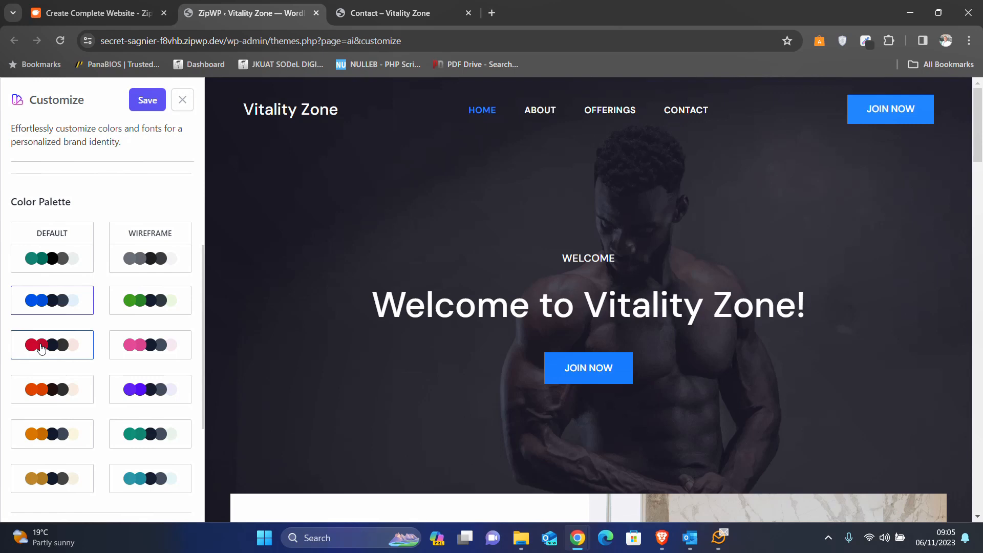
left_click(134, 343)
left_click(50, 392)
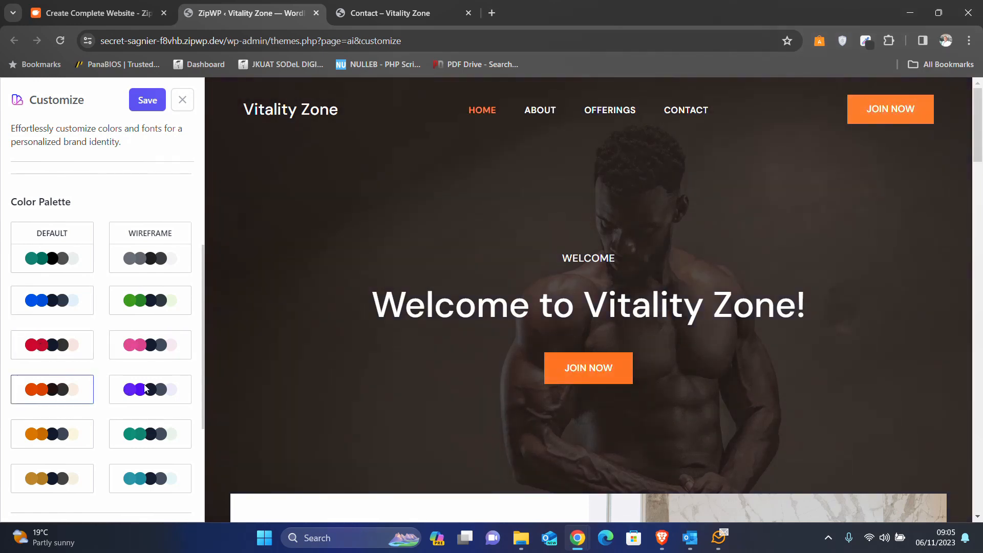
left_click(164, 390)
left_click(144, 441)
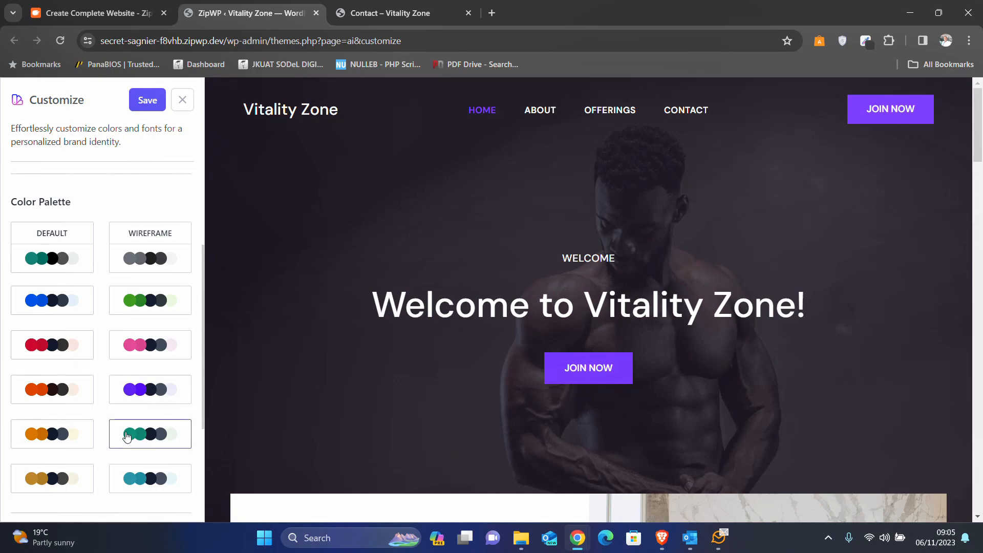
Step: Try the amber color palette and examine how it looks across the home page sections
left_click(72, 438)
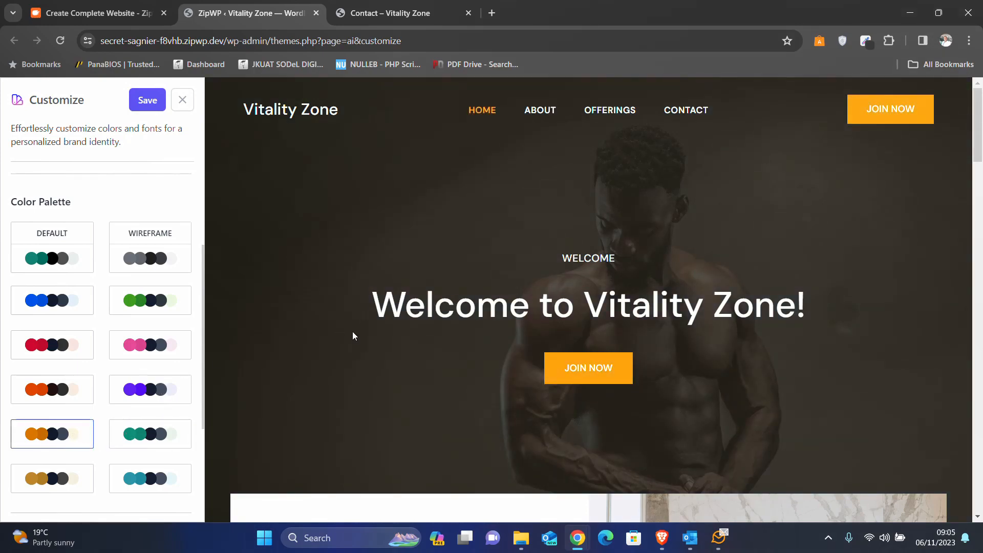
scroll(354, 334, "down", 10)
scroll(353, 336, "down", 4)
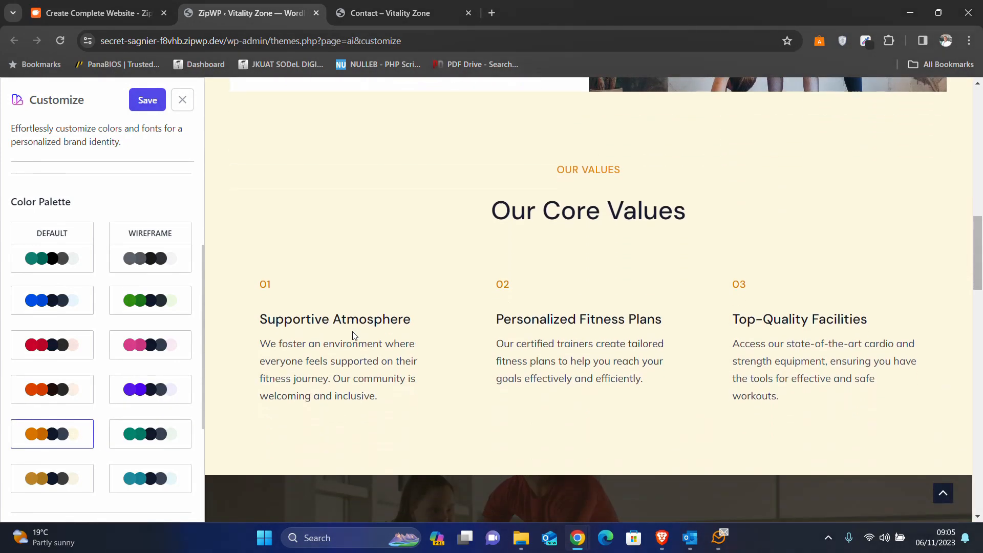
scroll(75, 406, "down", 3)
scroll(76, 407, "up", 2)
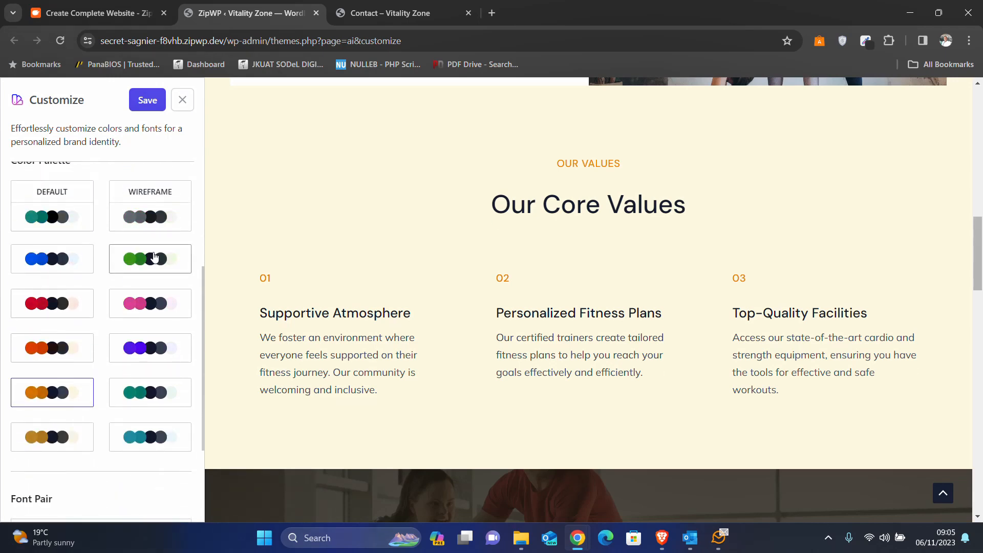
Step: Compare the blue palette with the default one, and set the site to the default color palette
left_click(69, 259)
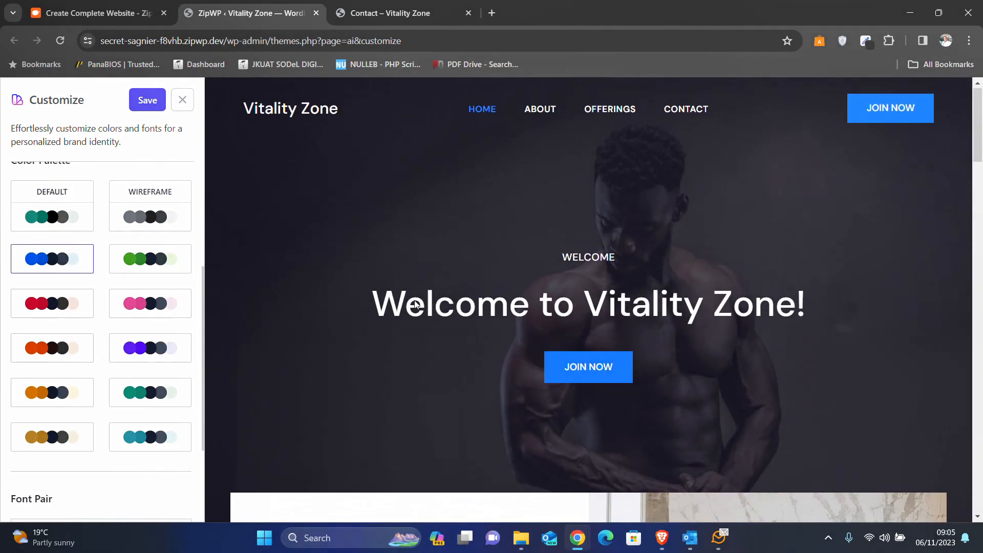
left_click(37, 220)
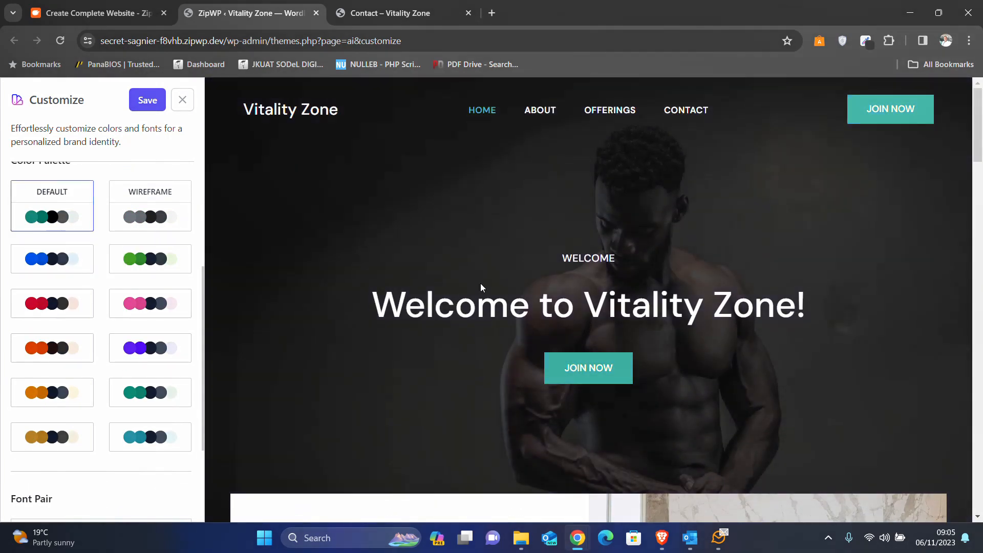
scroll(456, 292, "down", 6)
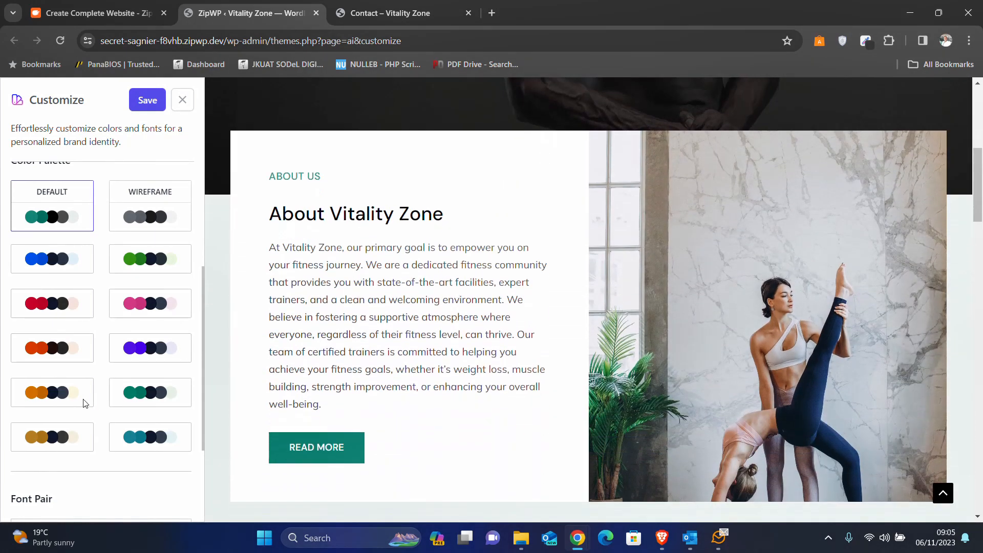
left_click(83, 402)
Step: Look over the available font pairs, keeping DM Sans / Mulish, and return to the start of the customization options
scroll(85, 404, "down", 2)
scroll(85, 405, "down", 1)
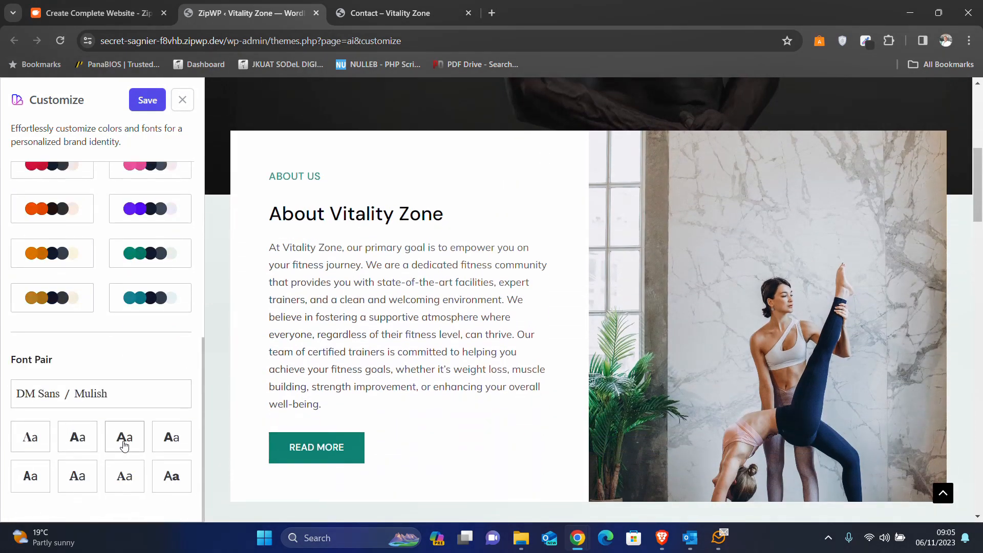
scroll(76, 388, "up", 5)
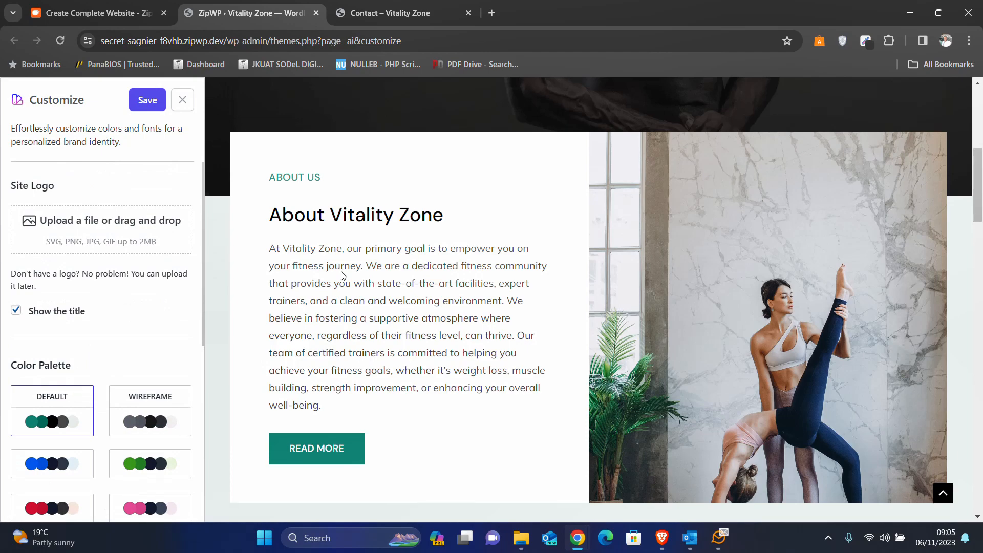
scroll(343, 276, "up", 6)
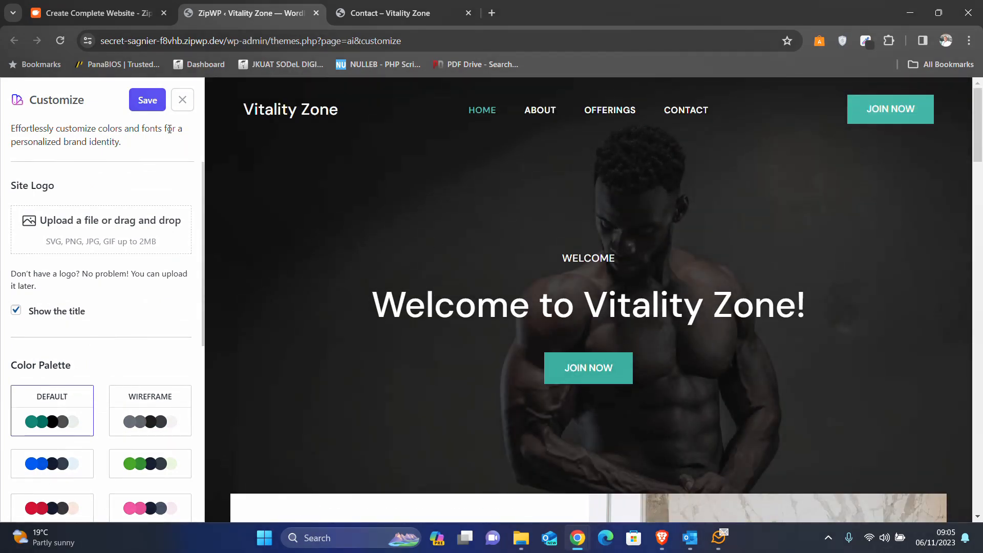
Step: Save the site customization and review the resulting home page from the hero section to the footer
left_click(148, 101)
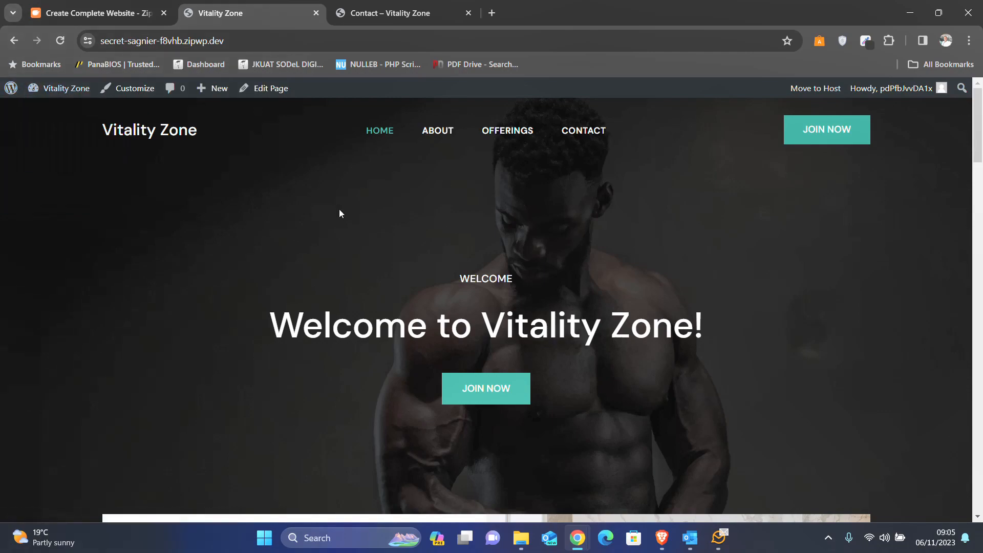
scroll(340, 212, "down", 15)
scroll(340, 212, "up", 15)
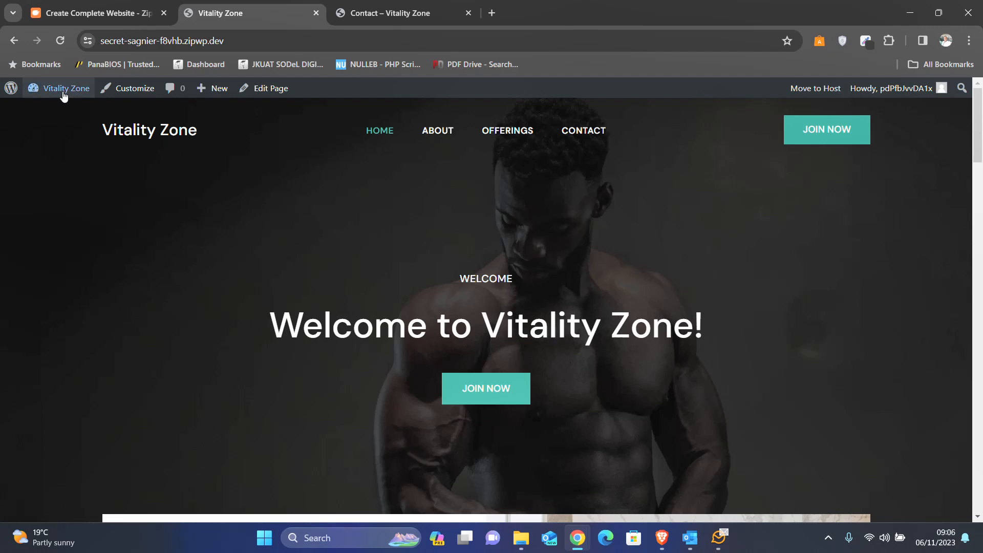
Step: Open the WordPress dashboard of the Vitality Zone site, look over its sections and check the installed plugins
mouse_move(61, 94)
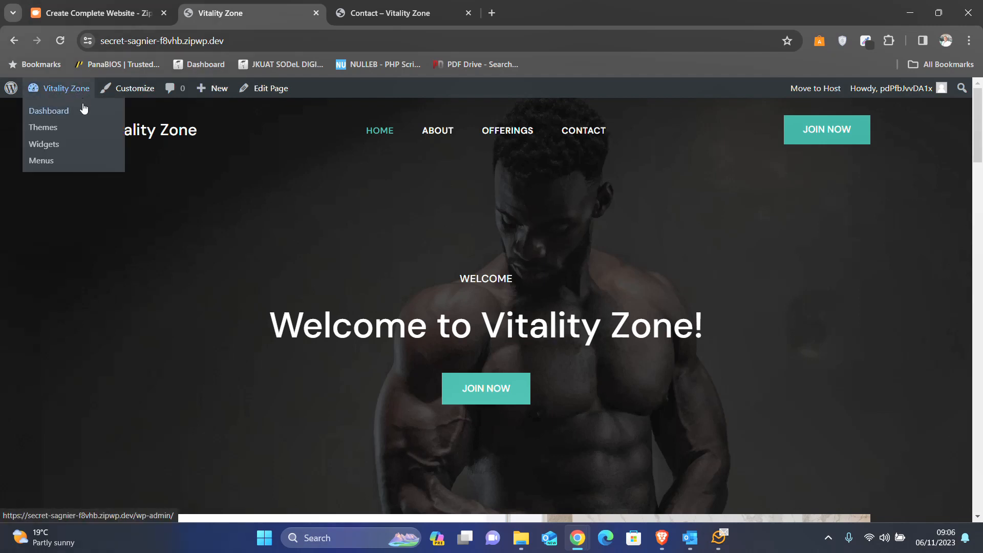
left_click(51, 116)
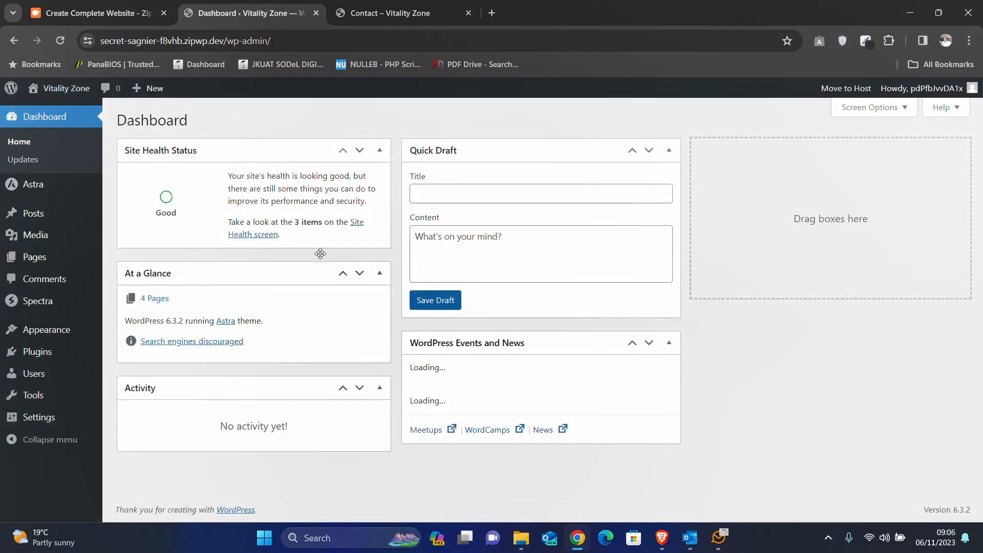
scroll(322, 257, "down", 2)
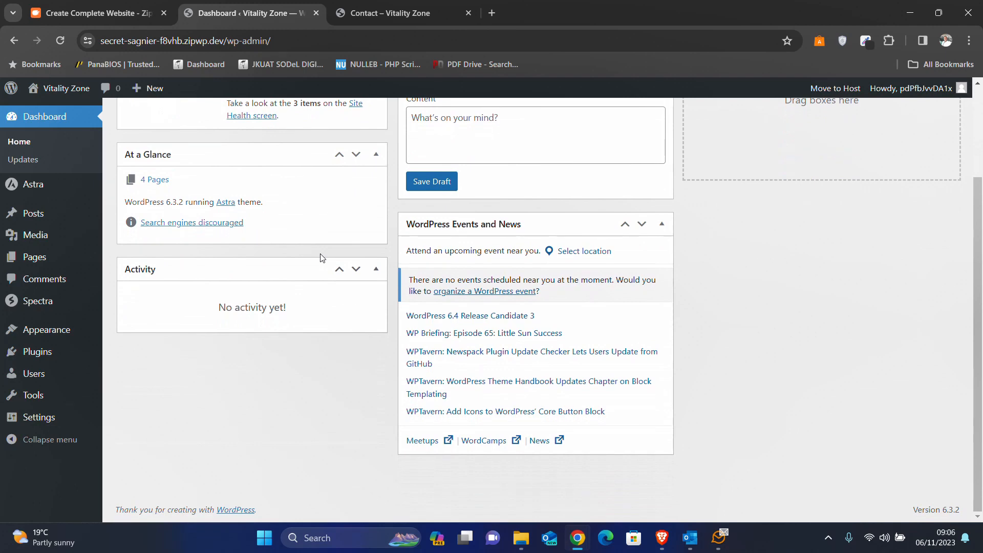
scroll(322, 257, "up", 2)
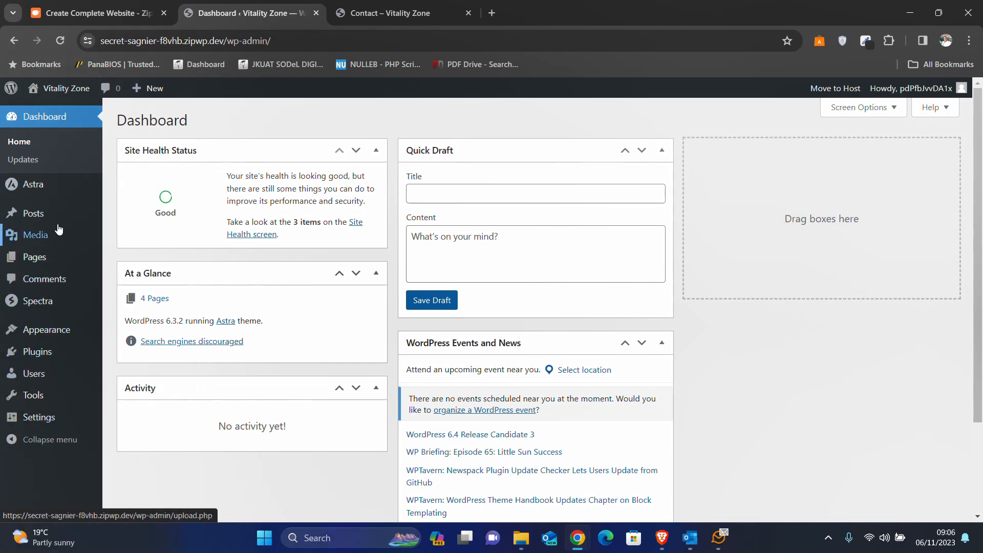
mouse_move(37, 187)
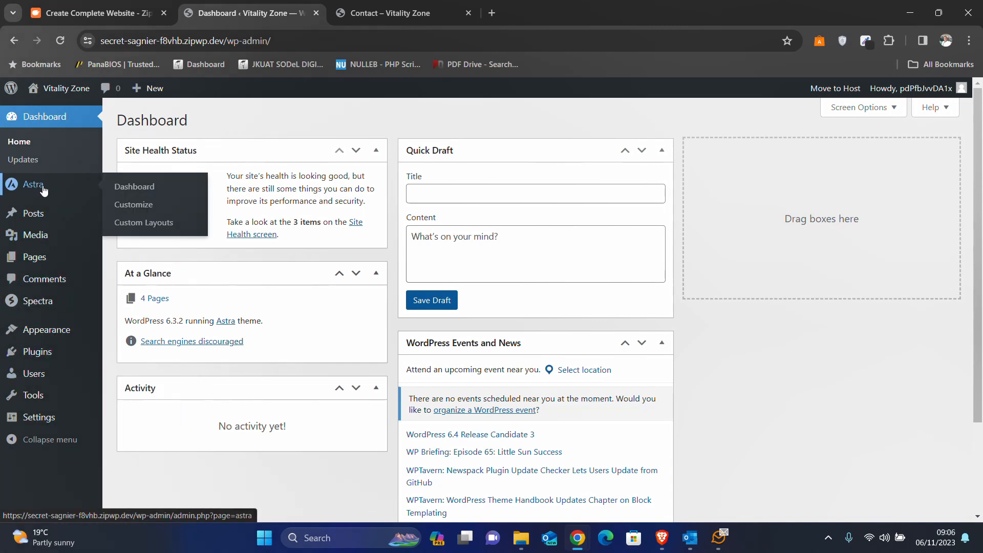
mouse_move(29, 308)
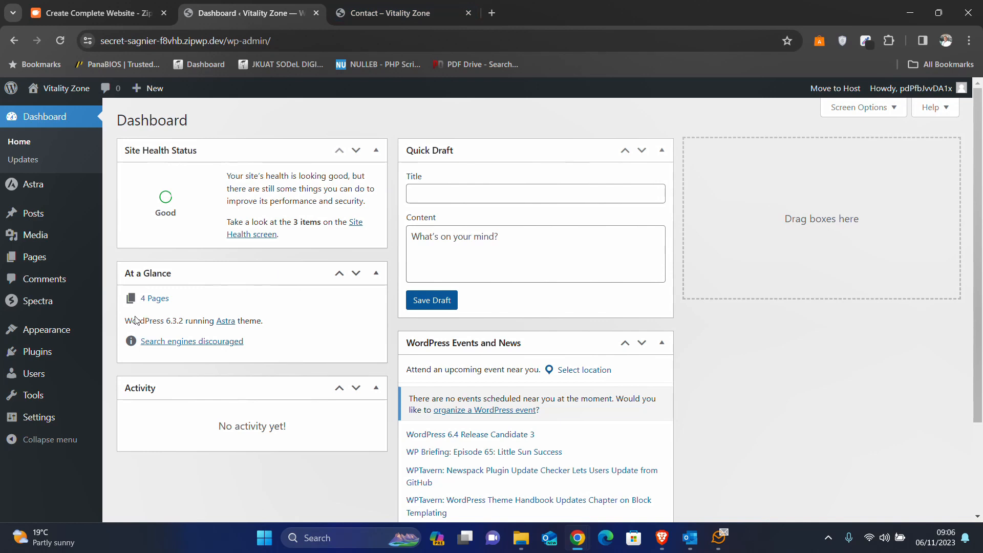
left_click(47, 360)
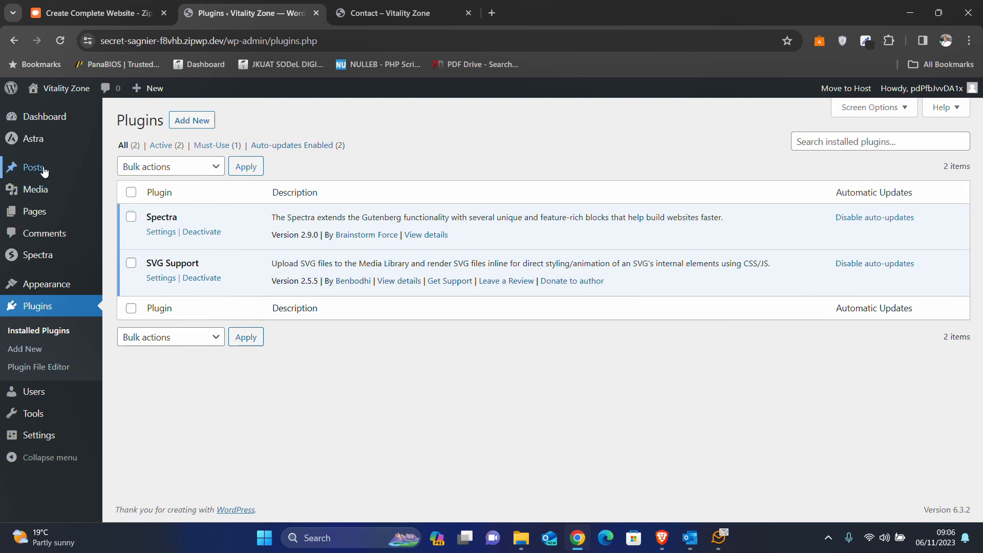
Step: Open the Home page from the site's page list for editing in a new tab and dismiss the block editor welcome guide
left_click(42, 215)
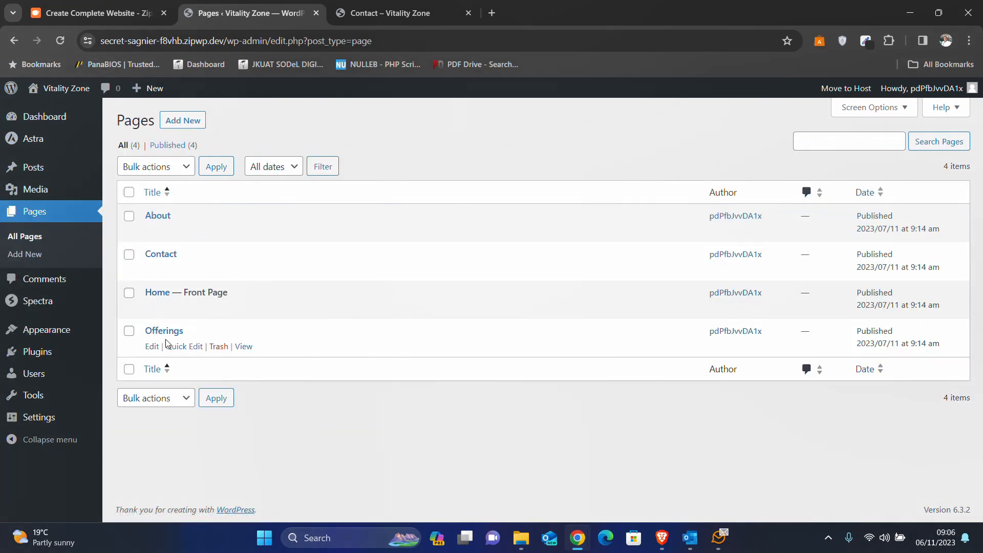
right_click(164, 299)
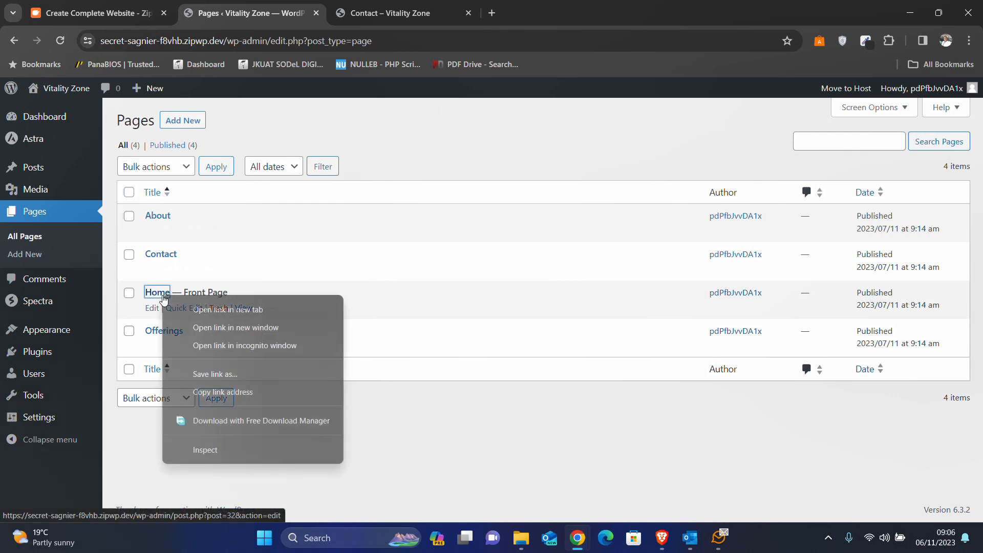
left_click(201, 310)
left_click(395, 5)
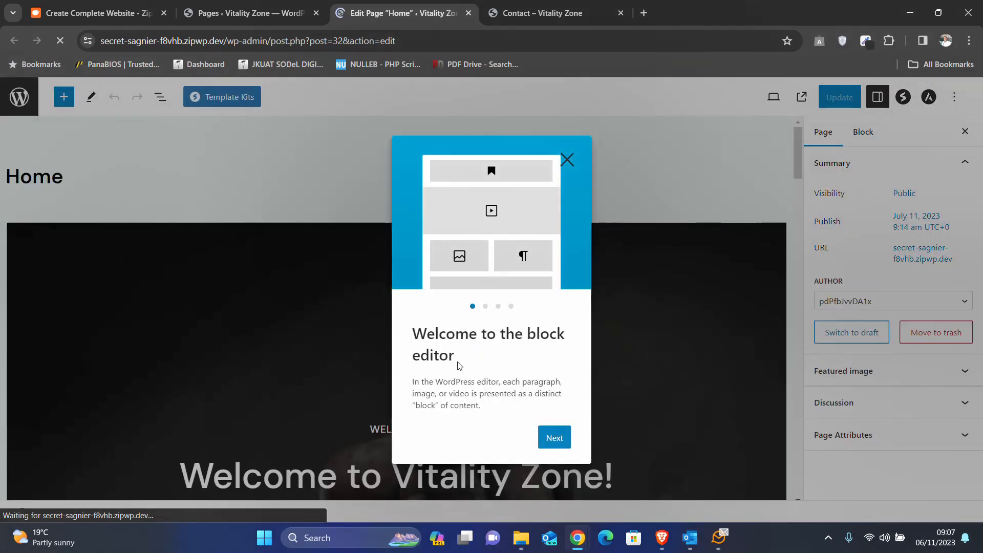
left_click(568, 161)
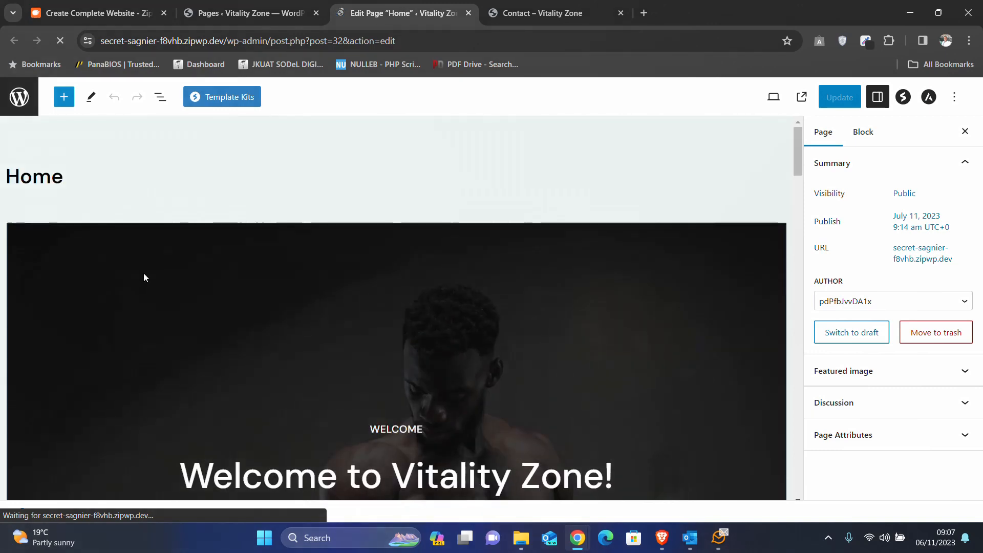
Step: Select the Home page's hero container and examine its block options and general layout settings
left_click(343, 299)
scroll(342, 300, "down", 2)
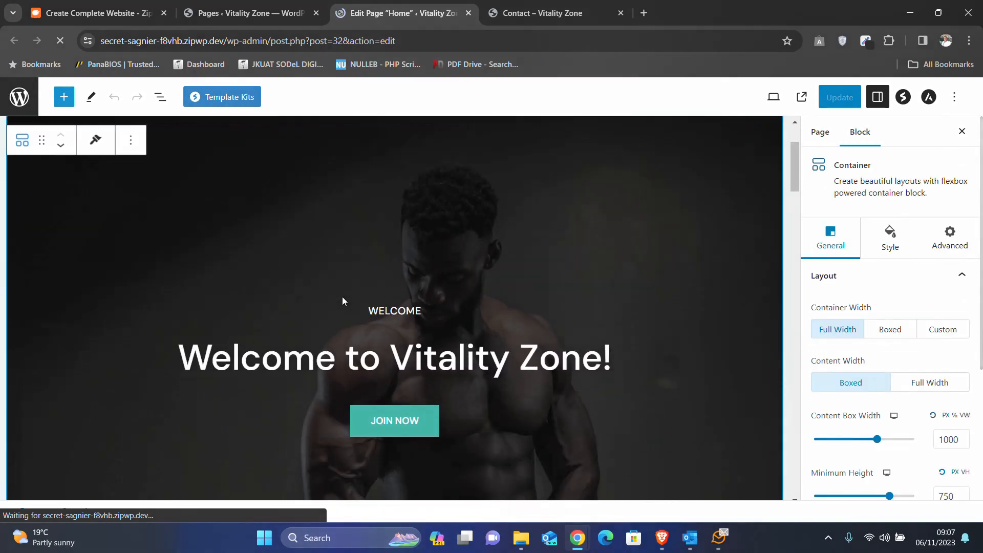
scroll(342, 296, "up", 2)
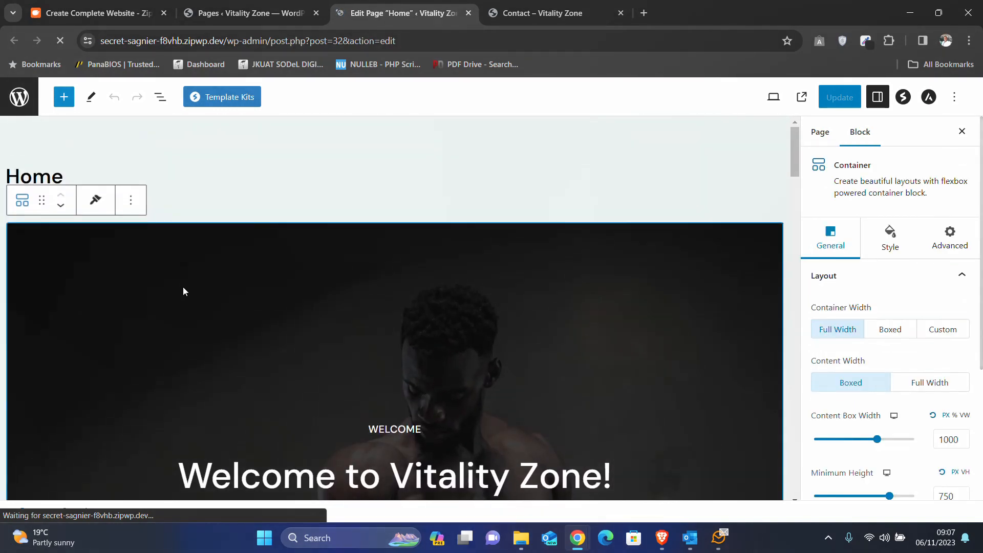
left_click(131, 200)
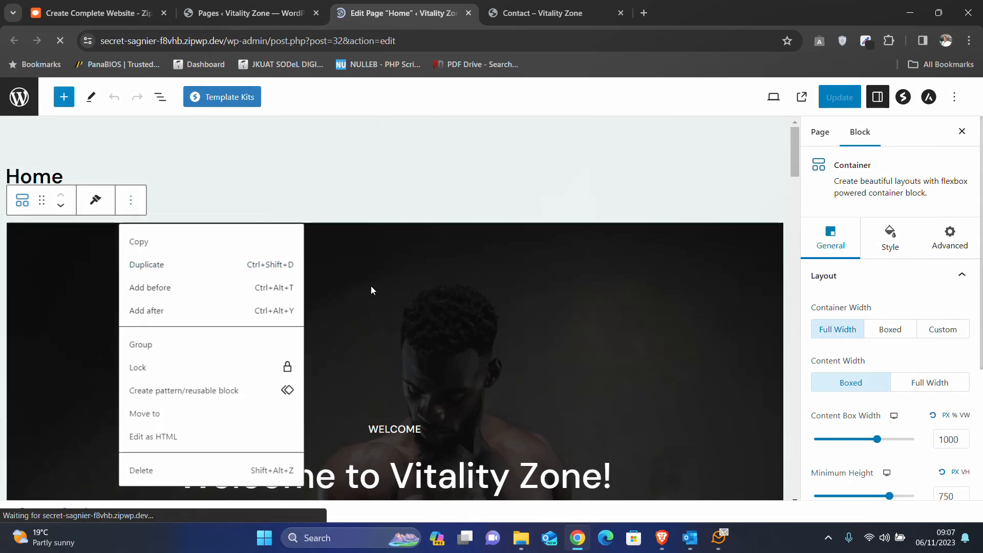
left_click(371, 286)
scroll(532, 303, "down", 1)
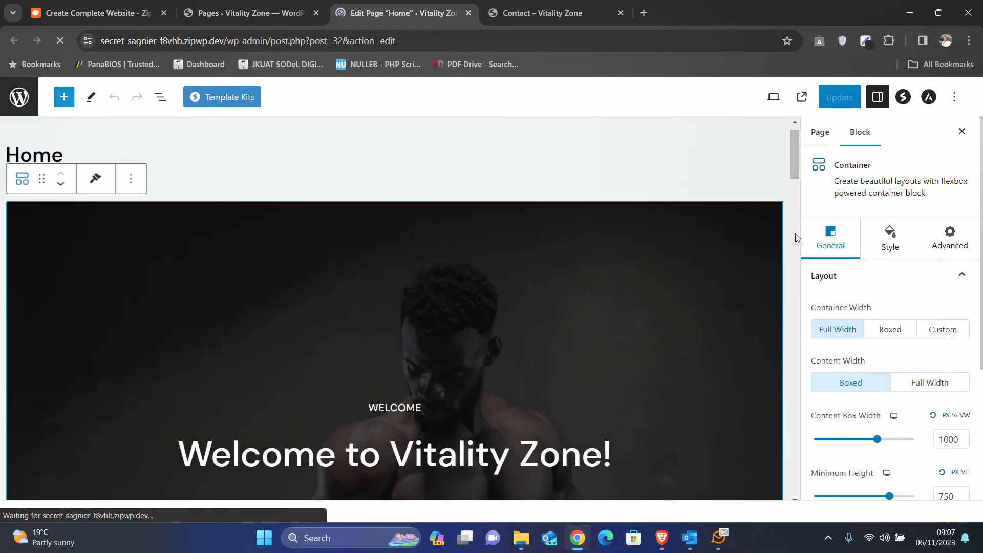
scroll(925, 294, "down", 4)
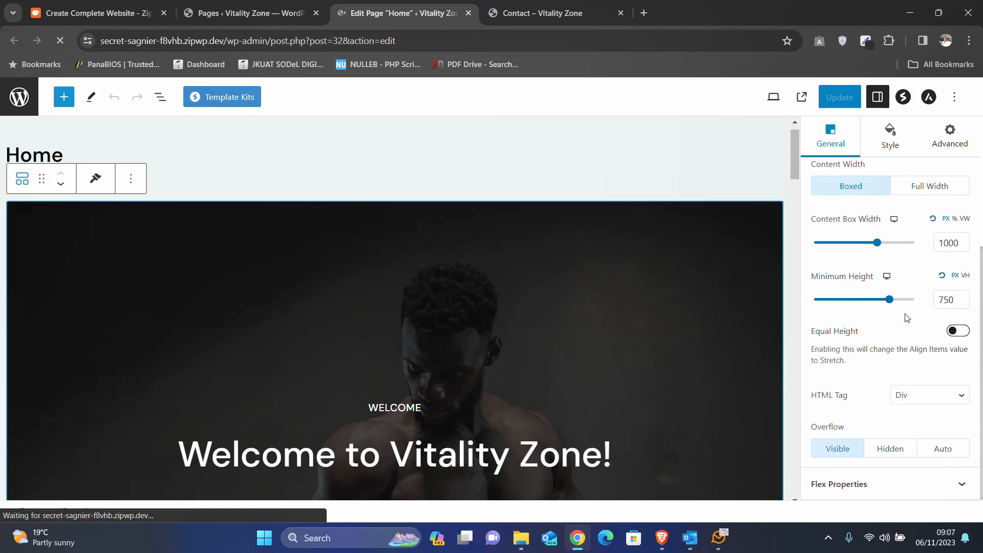
scroll(907, 318, "up", 4)
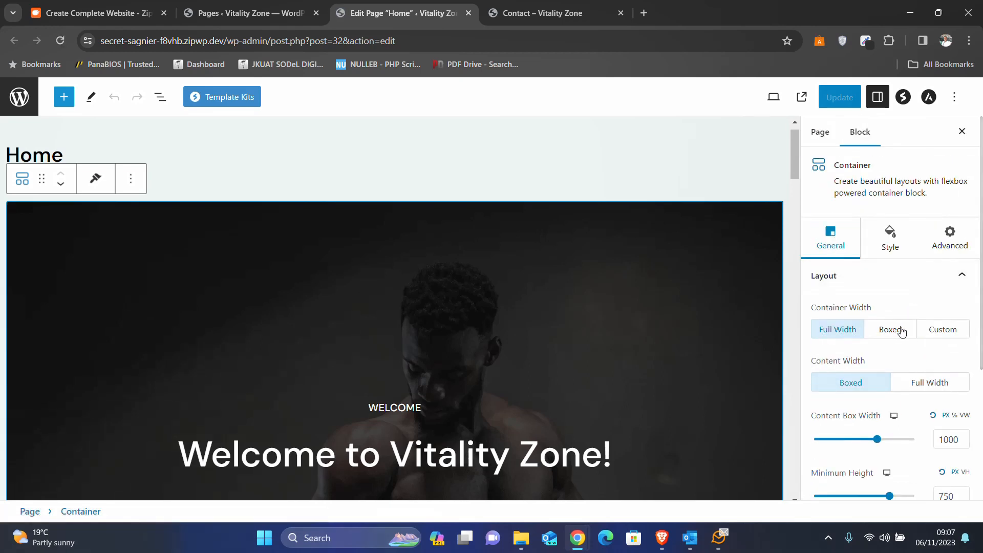
Step: Try the Boxed container width on the hero container and restore it to Full Width
left_click(873, 331)
scroll(637, 351, "down", 3)
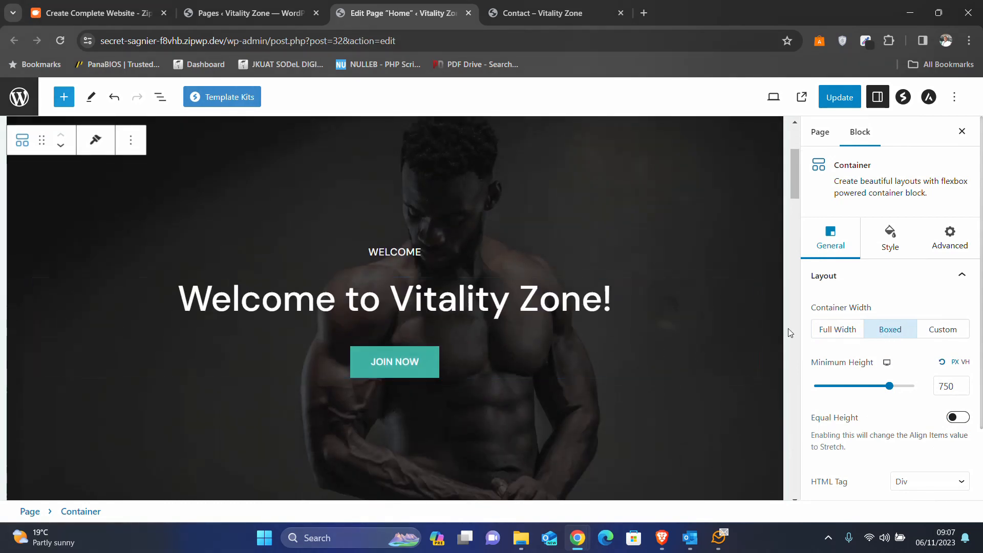
left_click(832, 331)
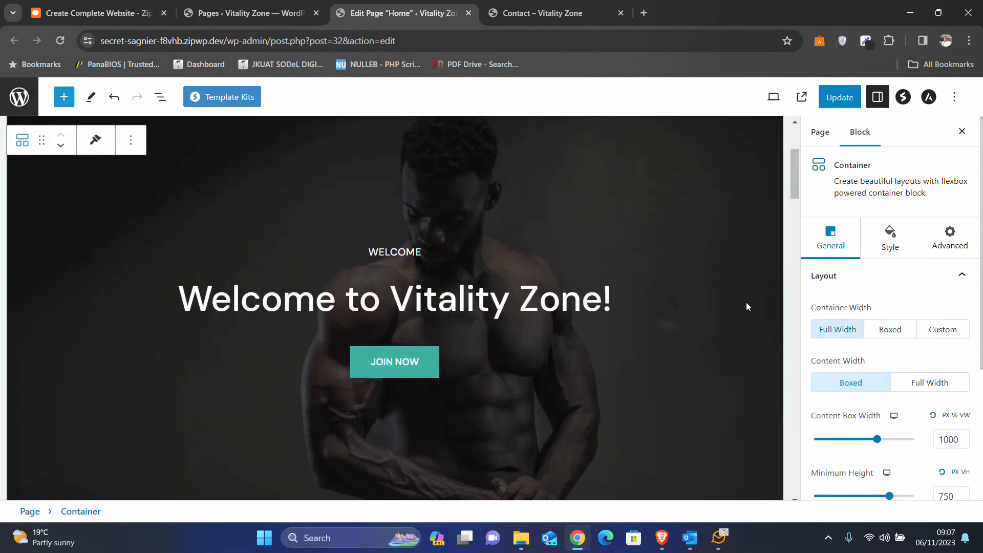
Step: Examine the hero container's sizing options, its background image style settings and its advanced settings
scroll(878, 330, "down", 4)
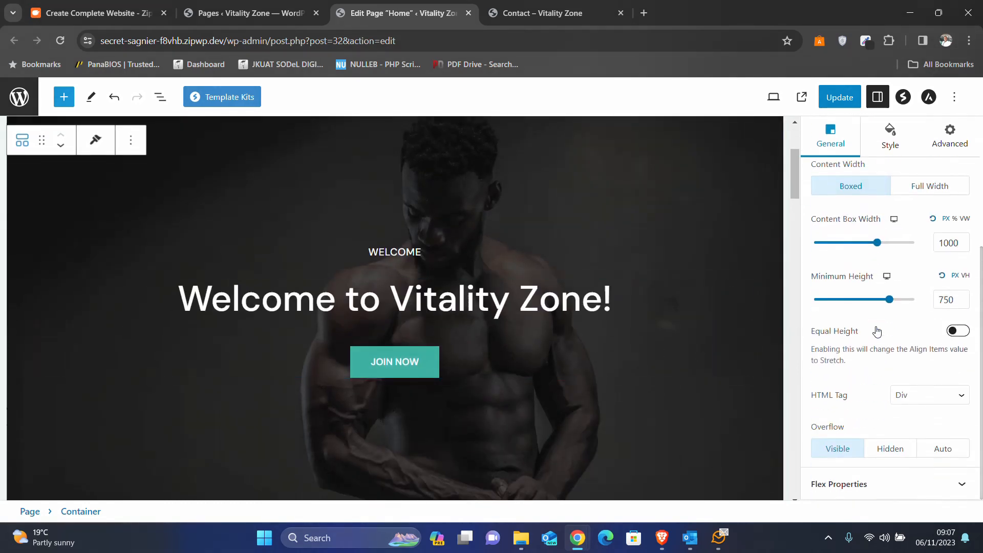
scroll(878, 331, "up", 4)
left_click(885, 248)
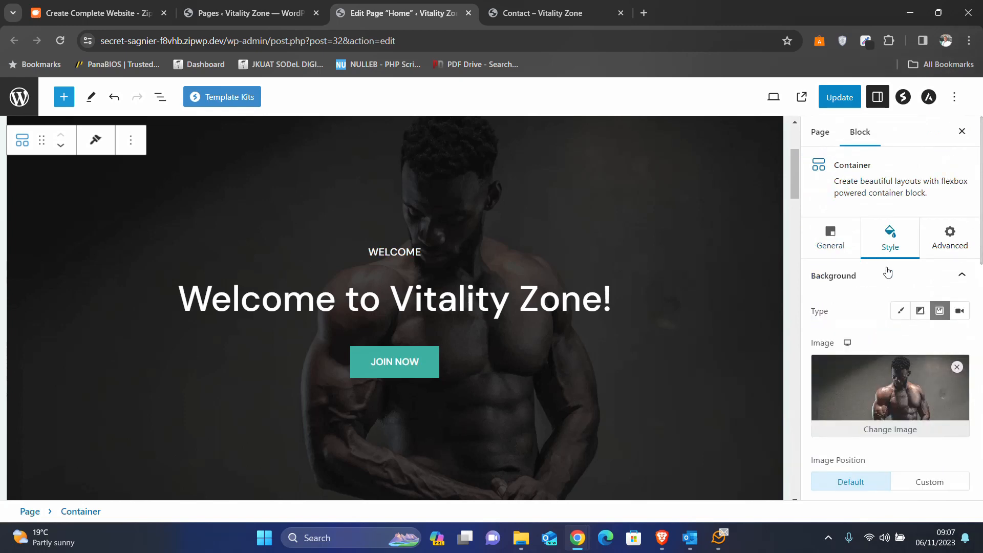
scroll(862, 376, "down", 1)
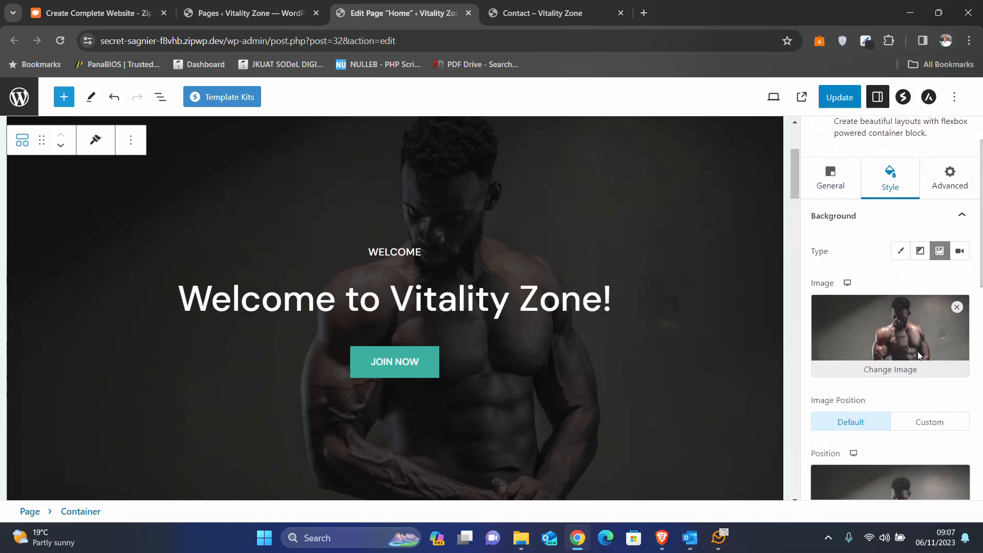
scroll(904, 331, "down", 4)
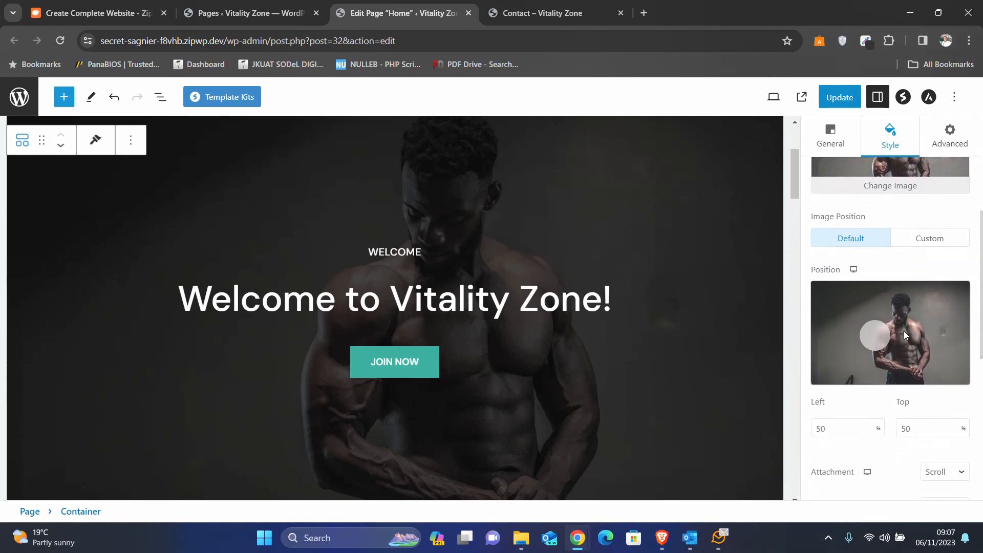
scroll(891, 367, "up", 3)
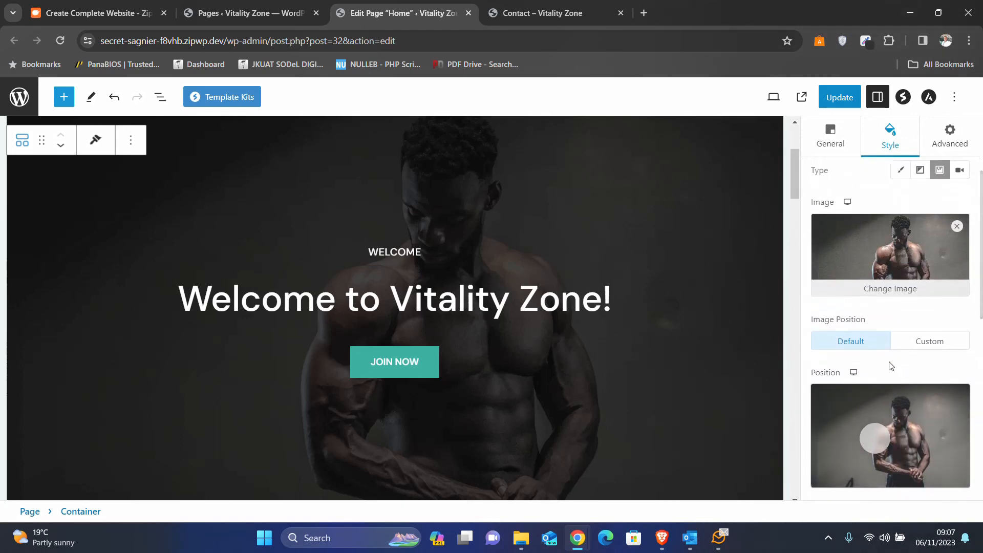
scroll(888, 286, "down", 2)
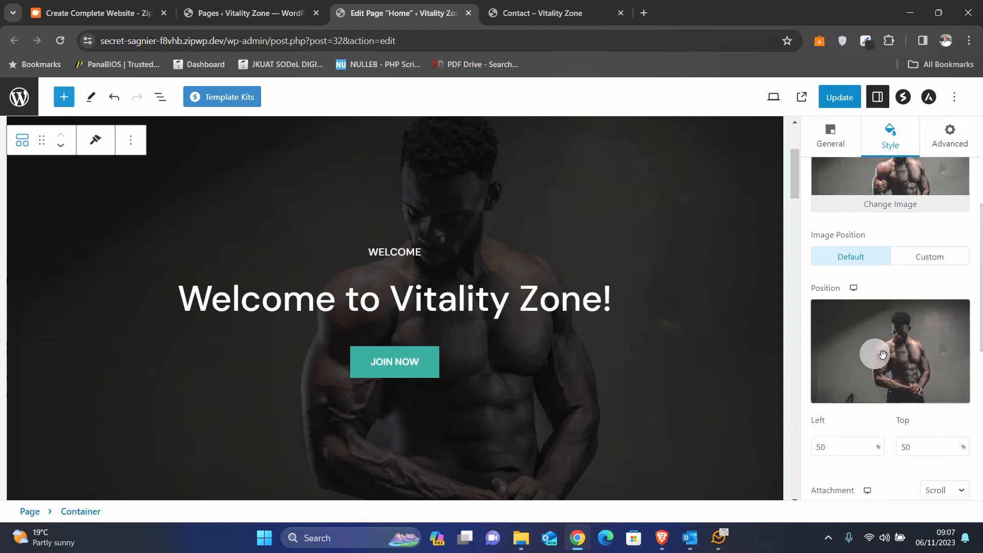
scroll(883, 355, "down", 2)
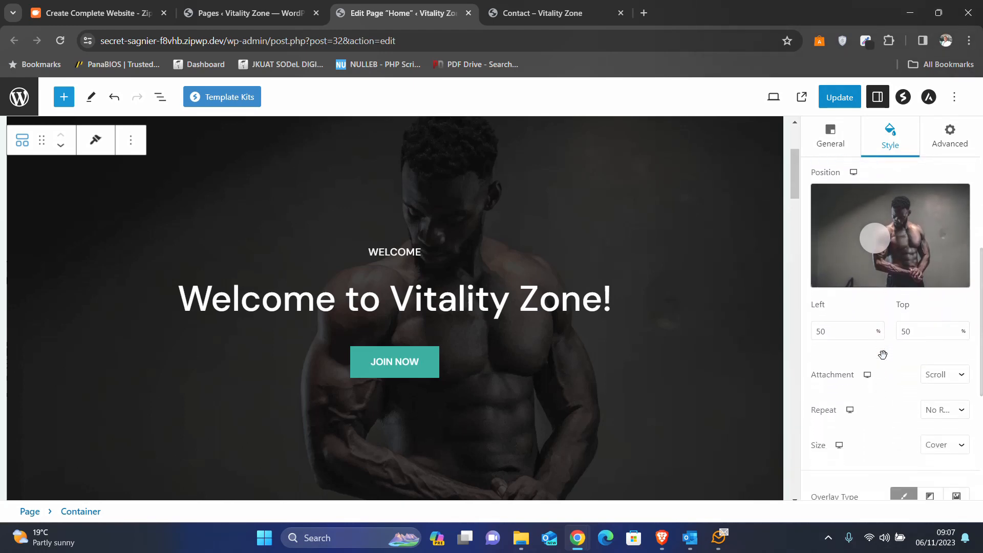
scroll(883, 355, "down", 1)
scroll(883, 354, "up", 4)
left_click(942, 148)
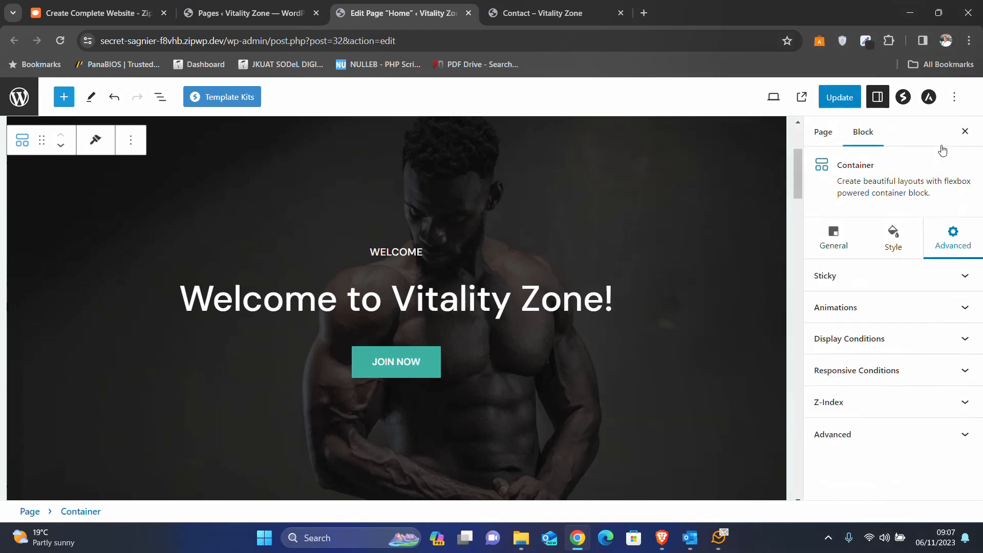
Step: Select the hero's info box containing the welcome heading and check its block options
scroll(511, 339, "down", 1)
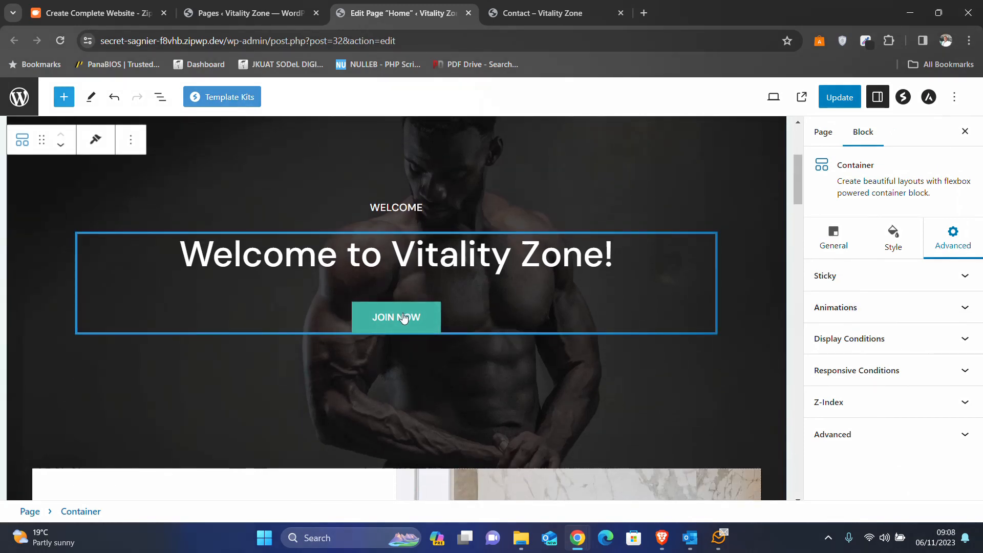
left_click(425, 302)
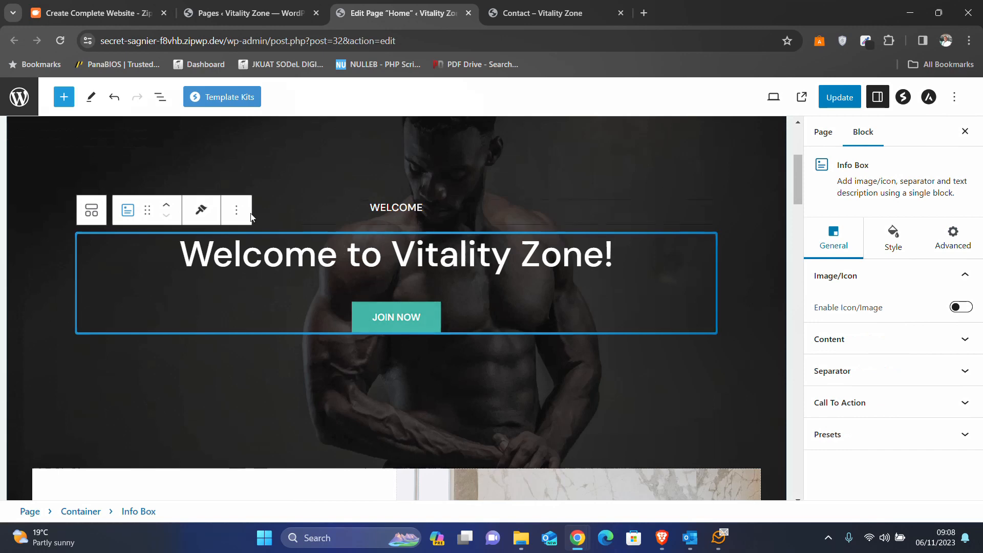
left_click(237, 210)
left_click(456, 306)
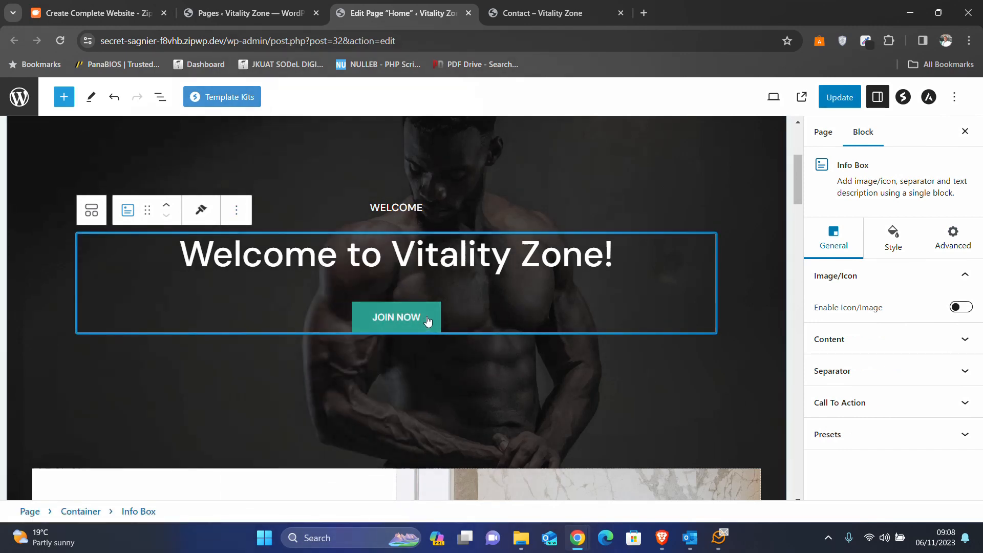
Step: Try enabling the icon in the hero's info box and disable it again
left_click(265, 263)
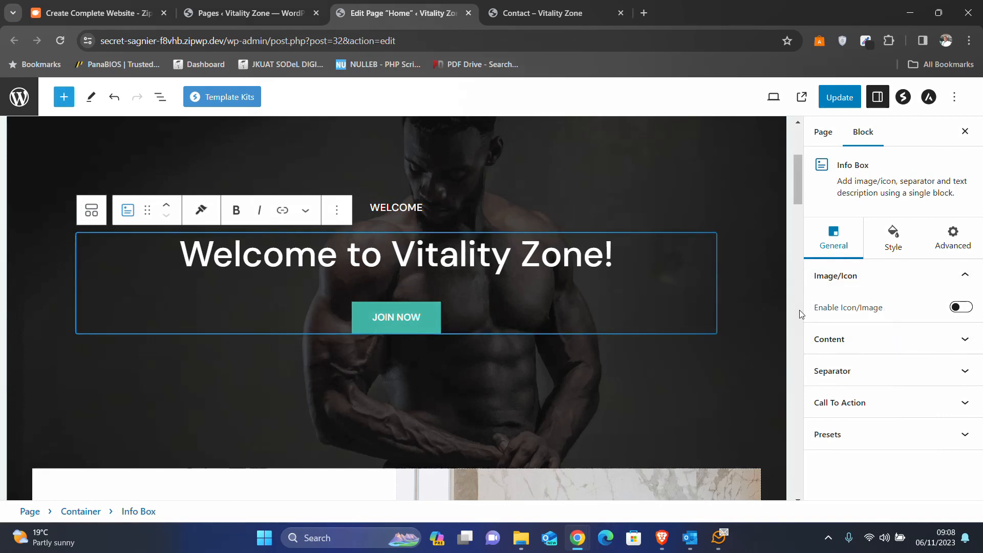
left_click(964, 309)
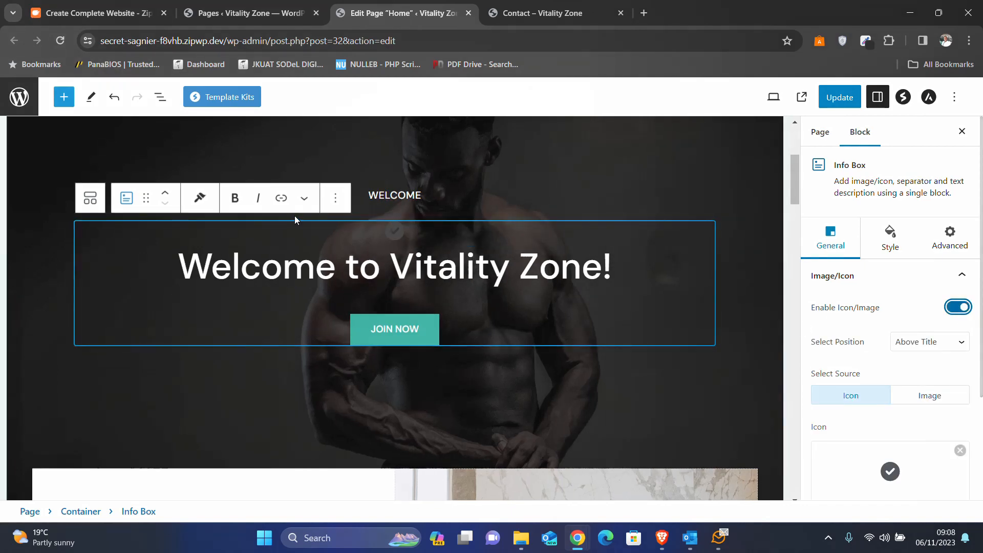
left_click(961, 307)
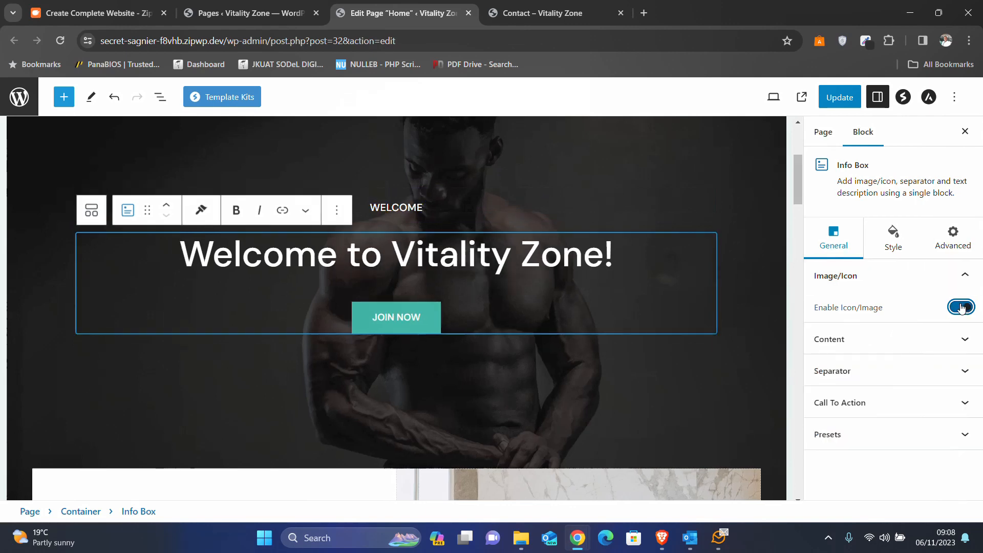
Step: Examine the info box's Call To Action settings for the JOIN NOW button, including its type and link
left_click(872, 402)
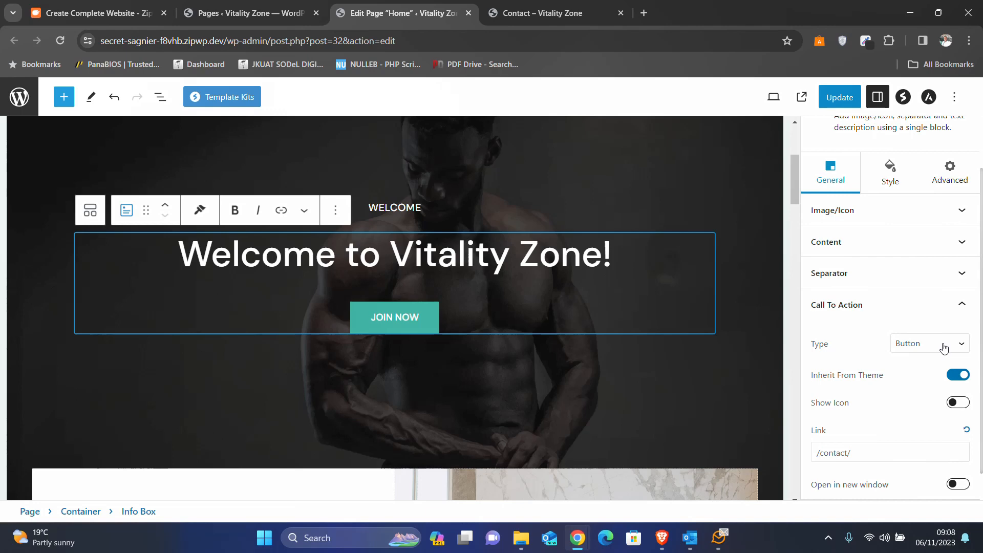
left_click(945, 347)
left_click(945, 348)
scroll(916, 403, "down", 1)
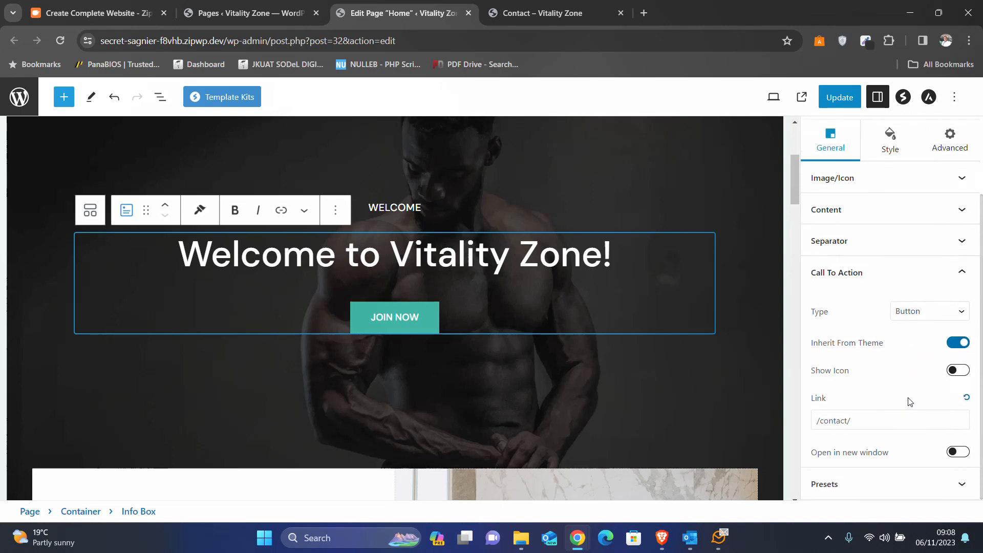
Step: Examine the hero info box's Call To Action link, Separator style and Content settings for alignment and title tag
left_click(871, 422)
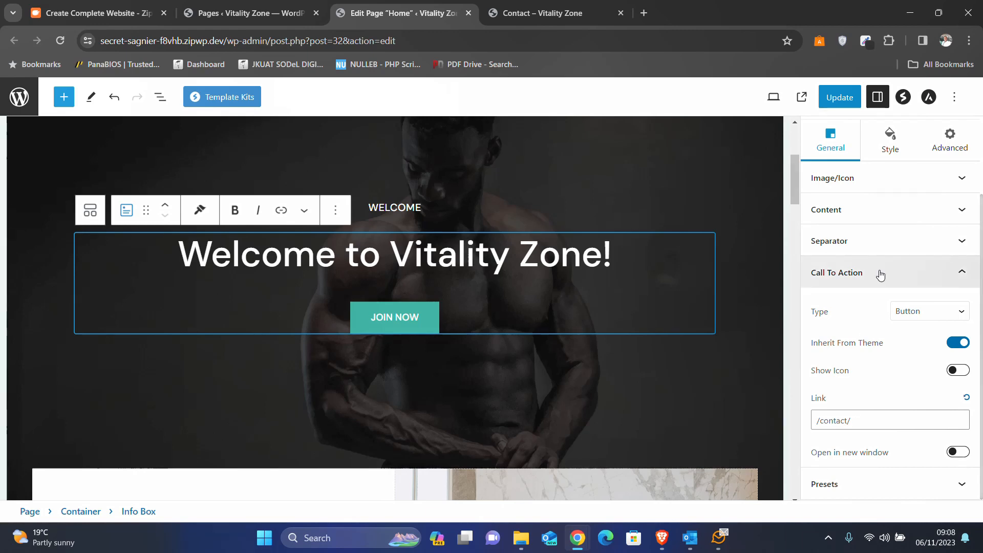
left_click(893, 242)
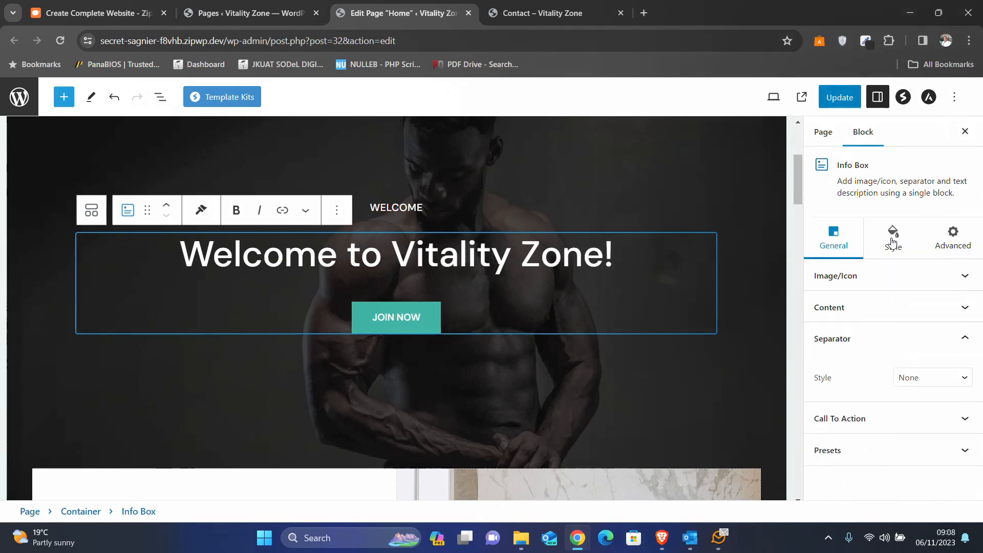
left_click(871, 310)
scroll(888, 427, "down", 2)
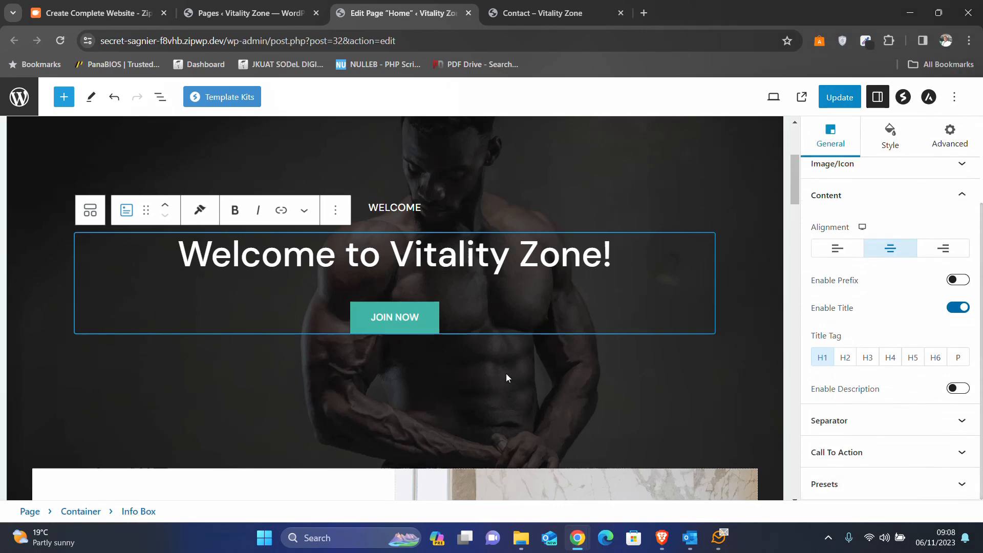
Step: Try deleting the closing part of the About Vitality Zone description, from "regardless of their fitness level" onward, and undo the edits
scroll(506, 378, "down", 6)
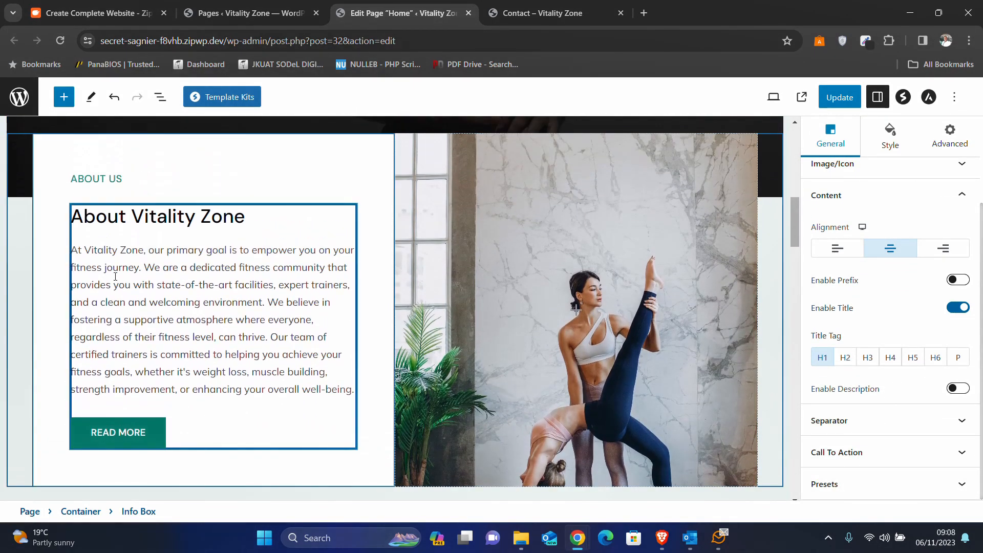
left_click(116, 276)
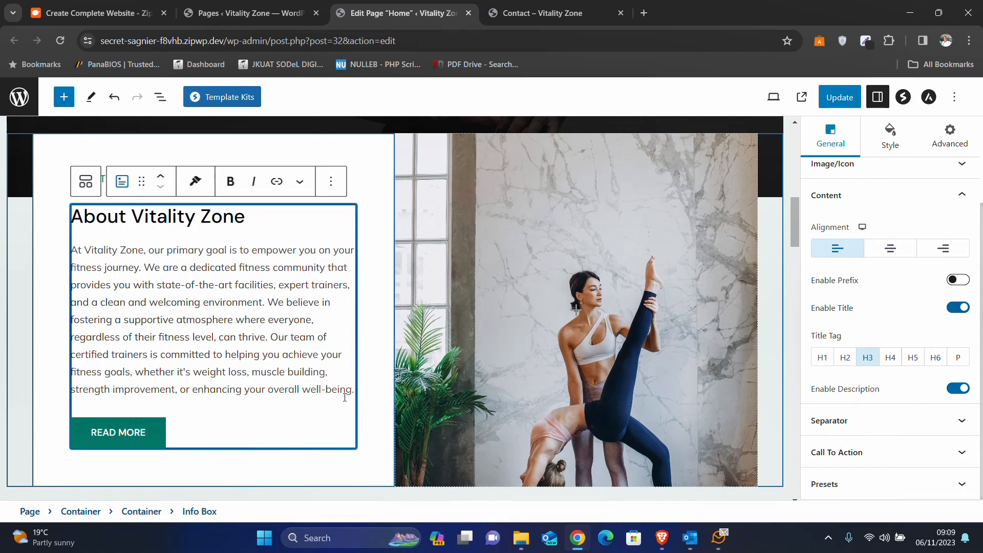
left_click_drag(355, 393, 76, 333)
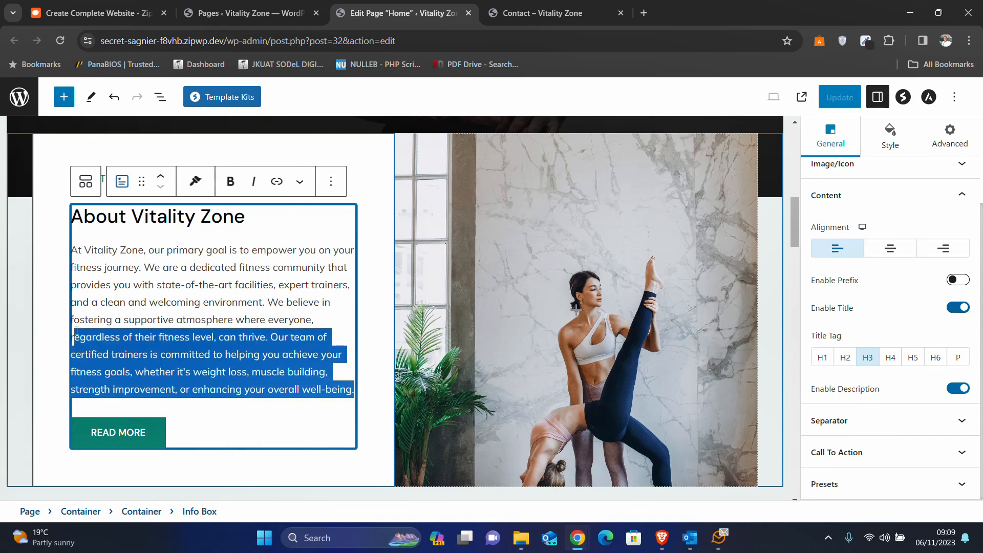
key("BackSpace")
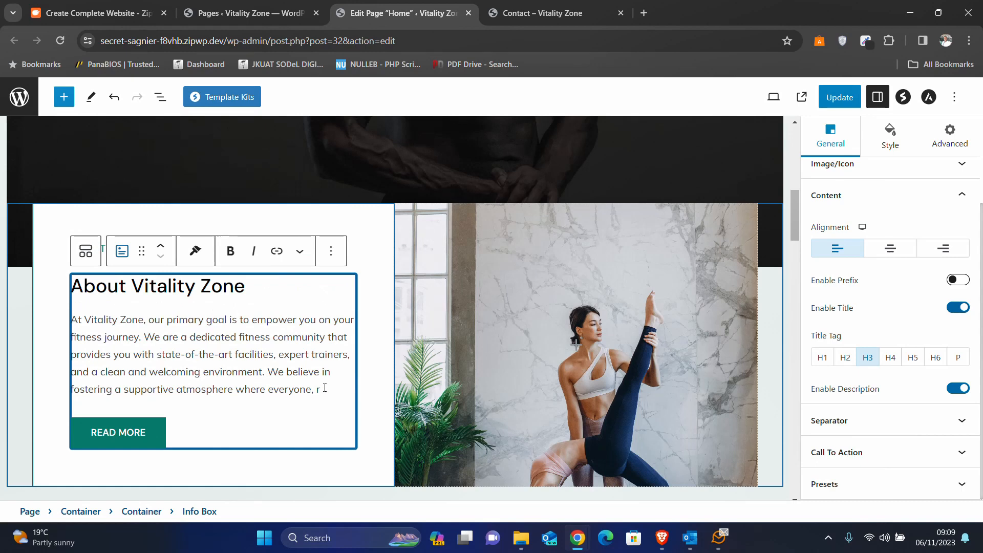
type("hf")
key("BackSpace")
key("BackSpace")
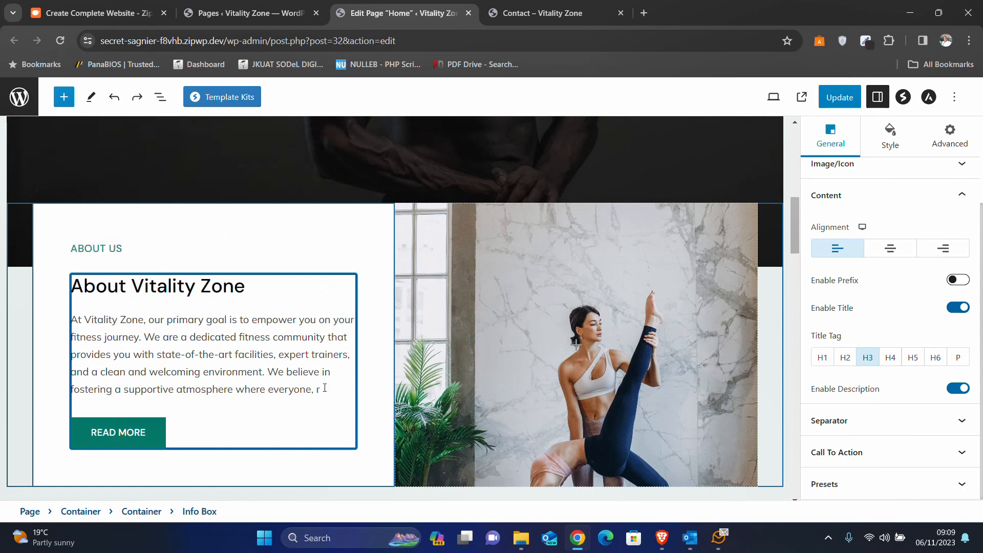
key("ctrl+z")
Step: Change the first core value's heading in the Our Core Values section to "Supportive Trainers"
scroll(373, 302, "down", 12)
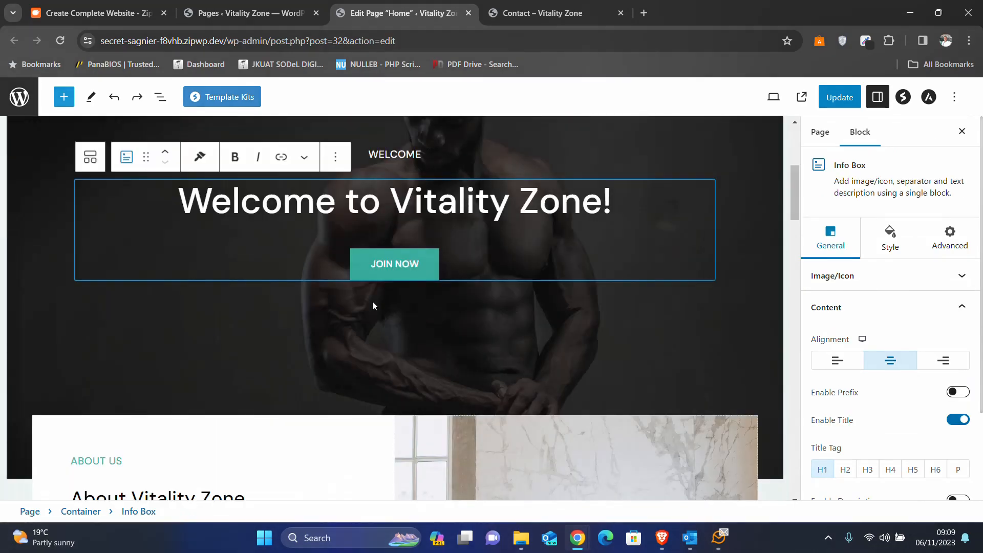
scroll(297, 383, "down", 2)
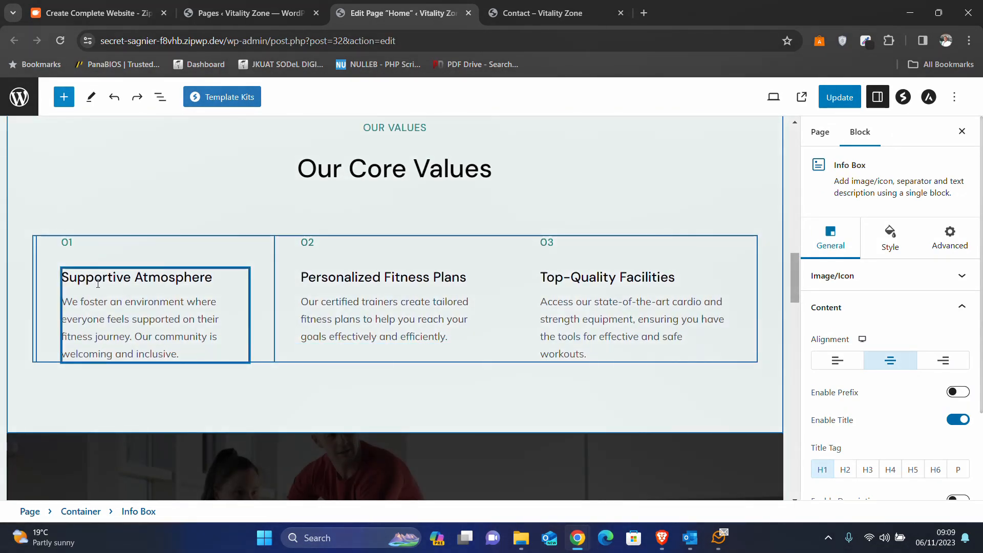
left_click(129, 283)
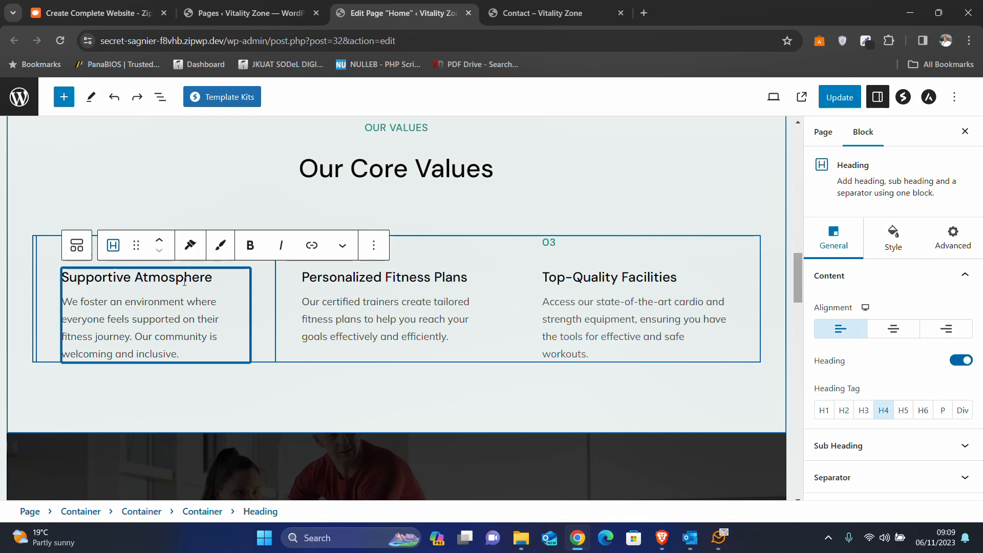
left_click_drag(142, 277, 225, 281)
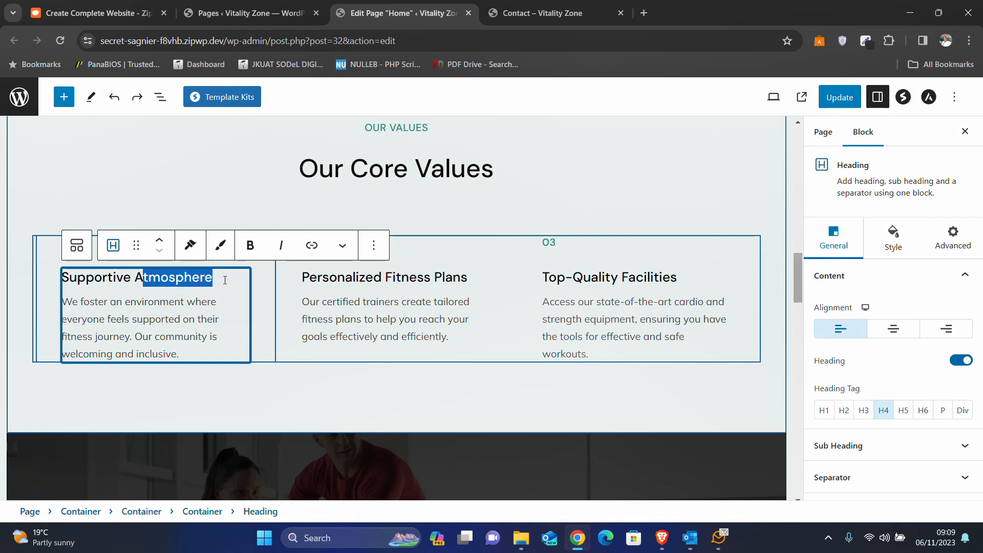
key("BackSpace")
key("BackSpace")
key("BackSpace")
type("Trainers")
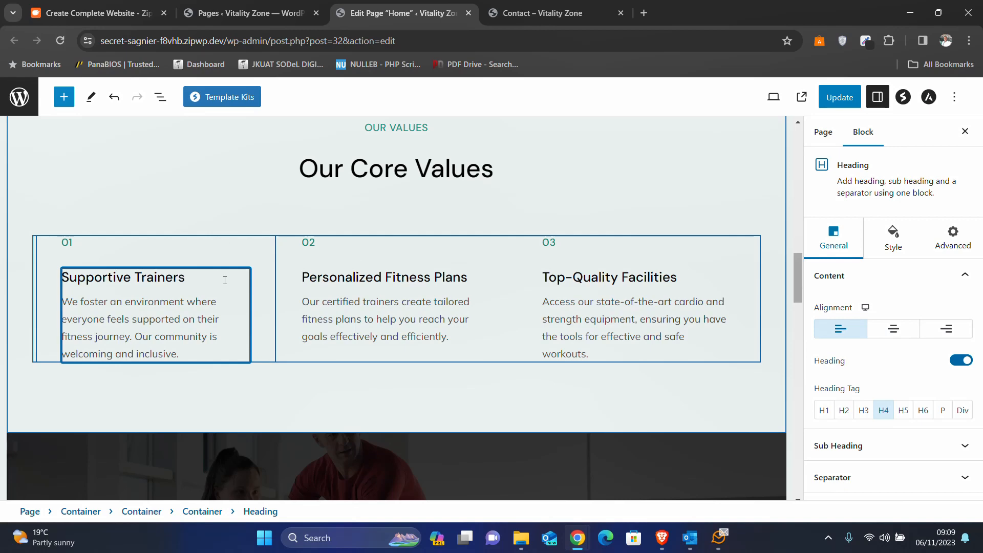
Step: Review the remaining sections of the Home page and save the page with its changes
left_click(388, 279)
scroll(389, 288, "down", 3)
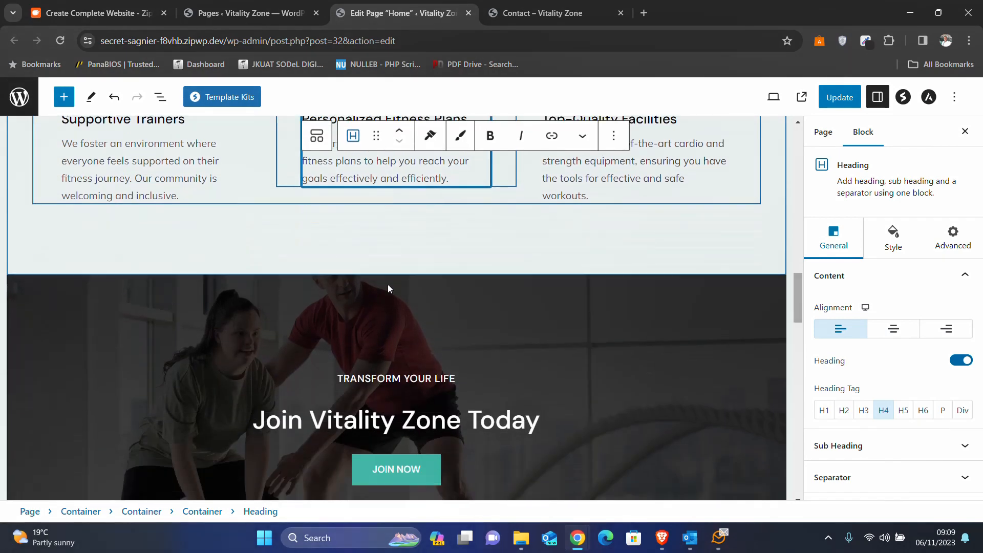
scroll(394, 340, "down", 15)
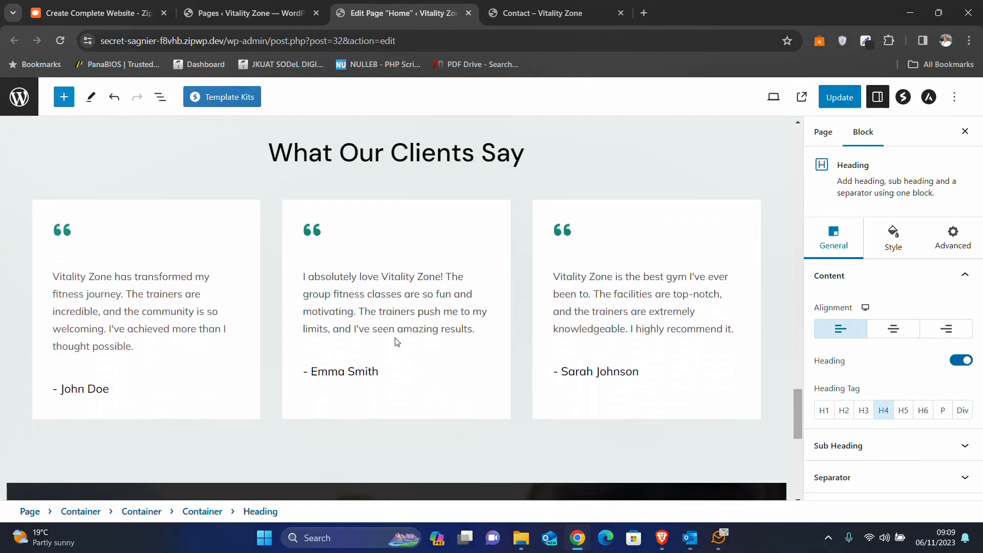
scroll(394, 341, "down", 10)
scroll(650, 203, "up", 20)
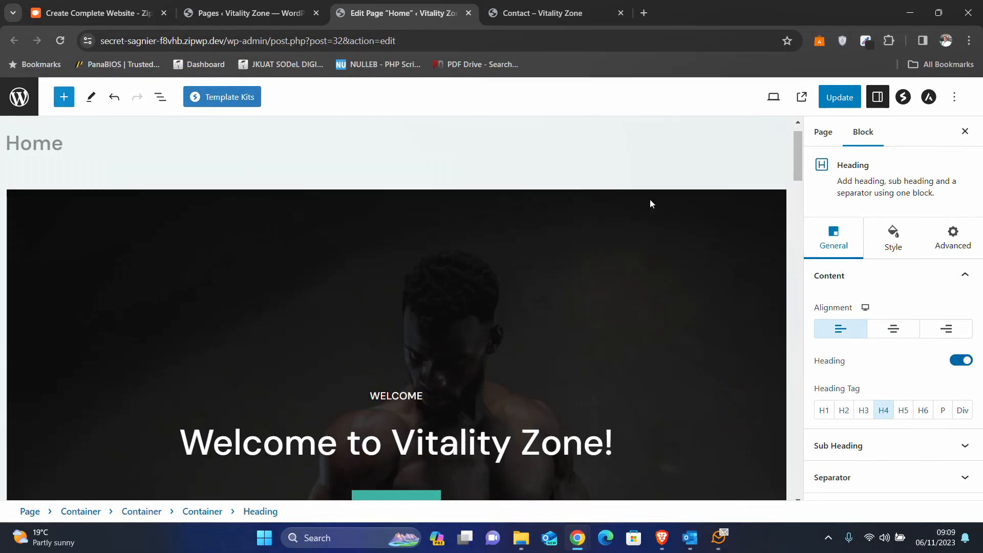
left_click(850, 98)
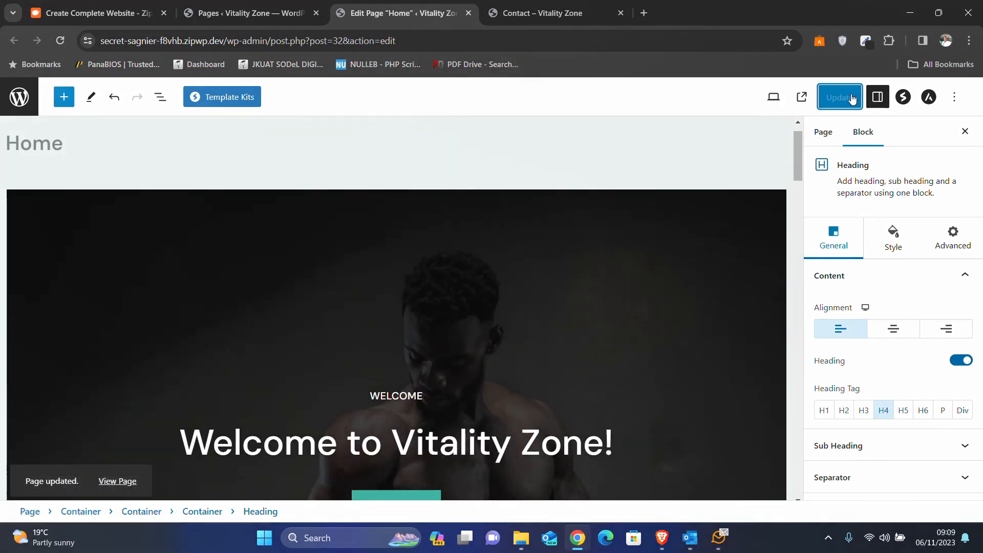
Step: Return to the list of all pages and open the Contact page for editing in a new tab, closing the old one
left_click(14, 97)
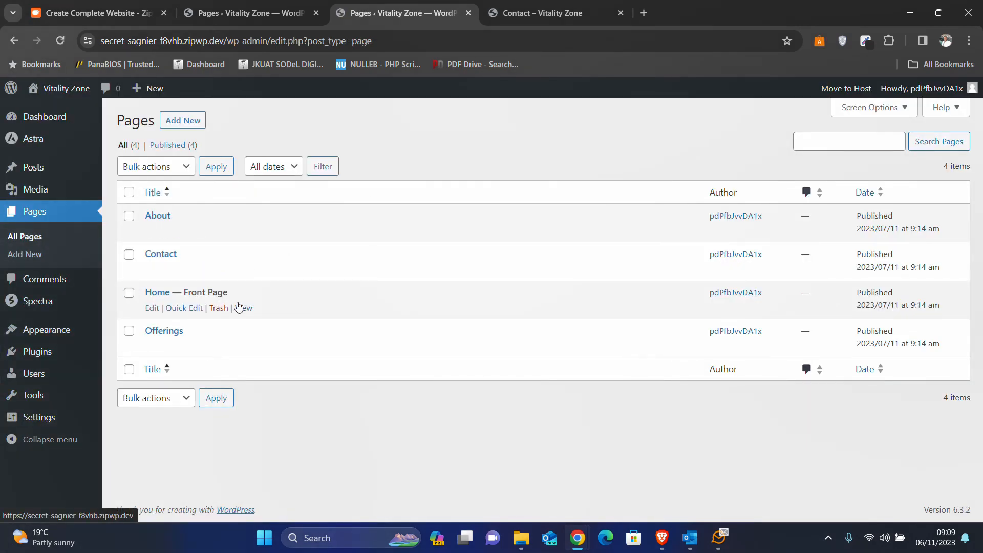
right_click(167, 257)
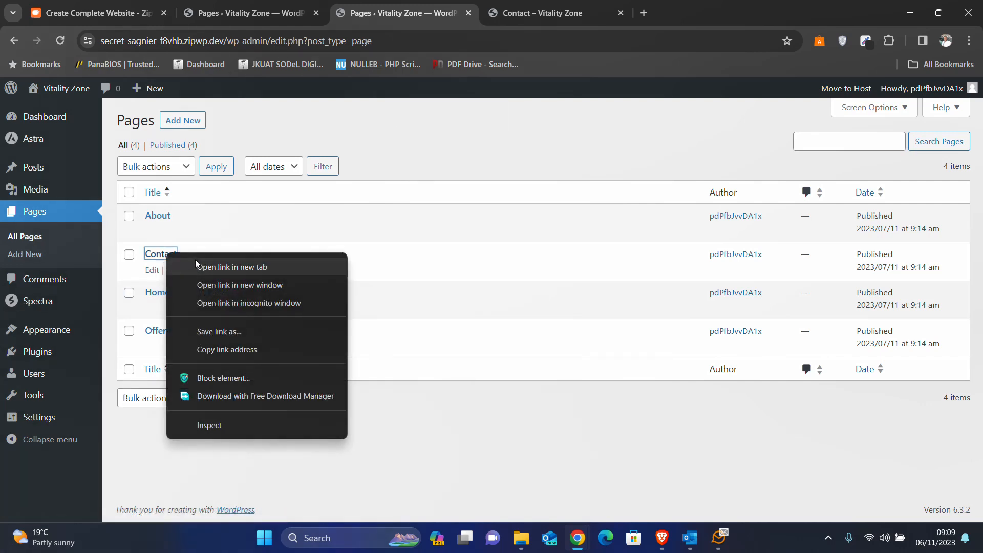
left_click(195, 262)
left_click(468, 12)
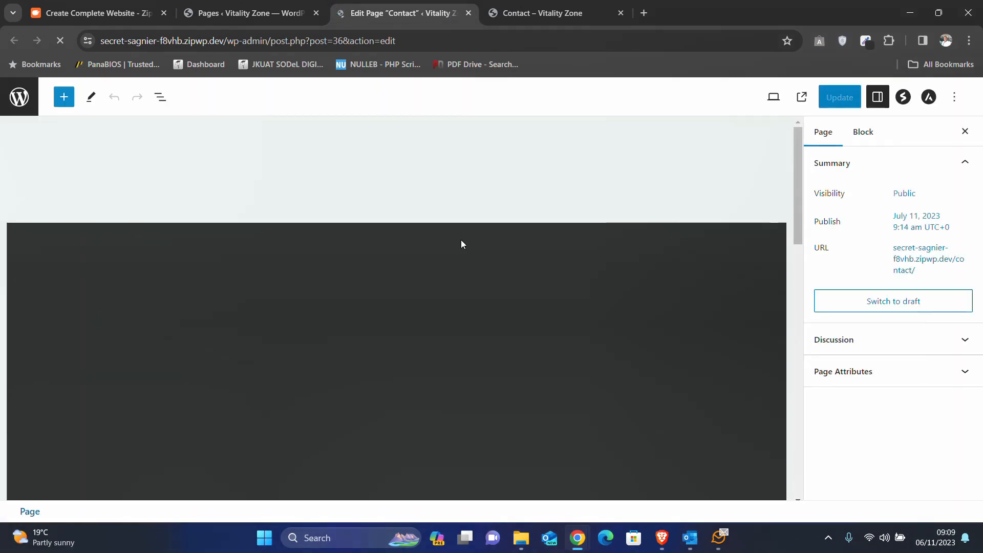
Step: Expand the abbreviated labels in the Contact Information list to "Address", "Phone" and "E-mail"
scroll(316, 293, "down", 10)
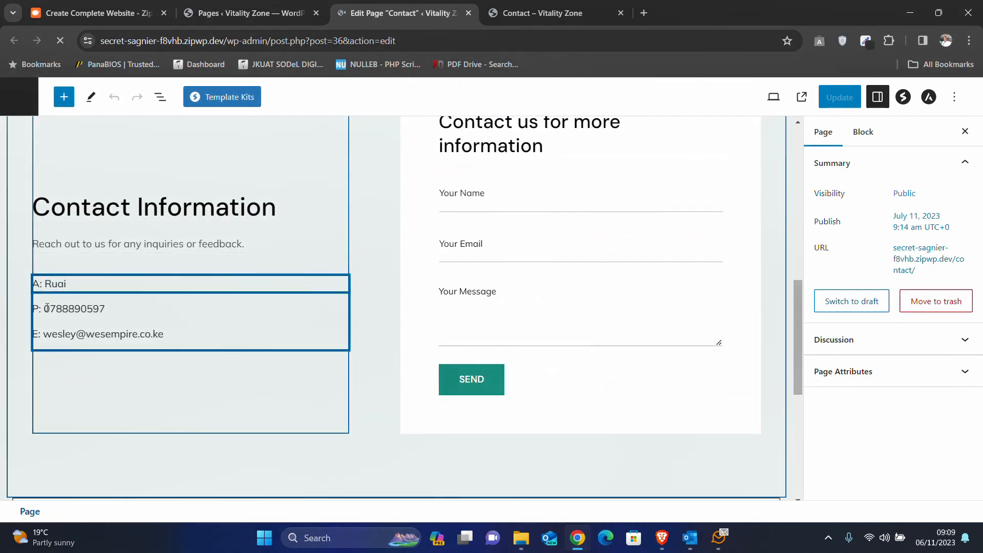
left_click(40, 285)
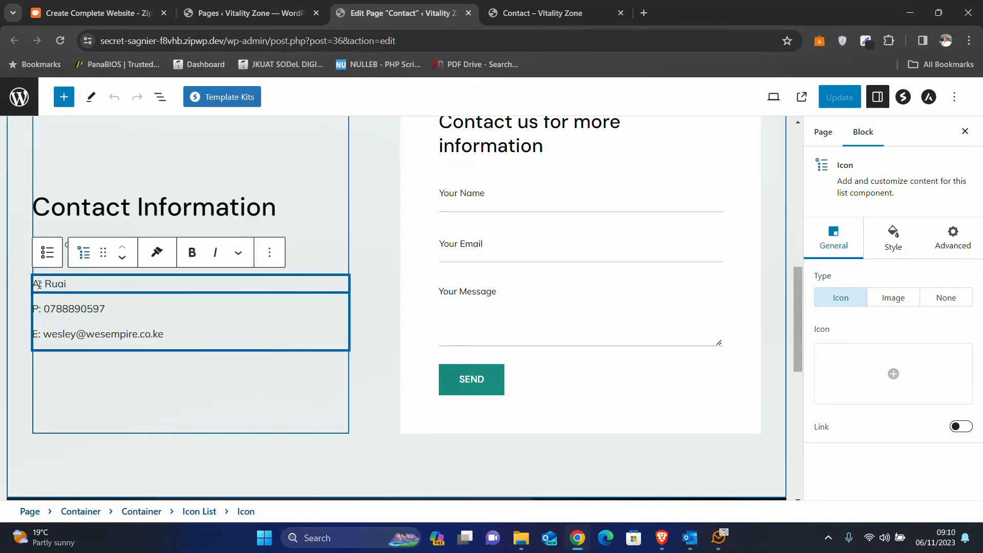
type("dd")
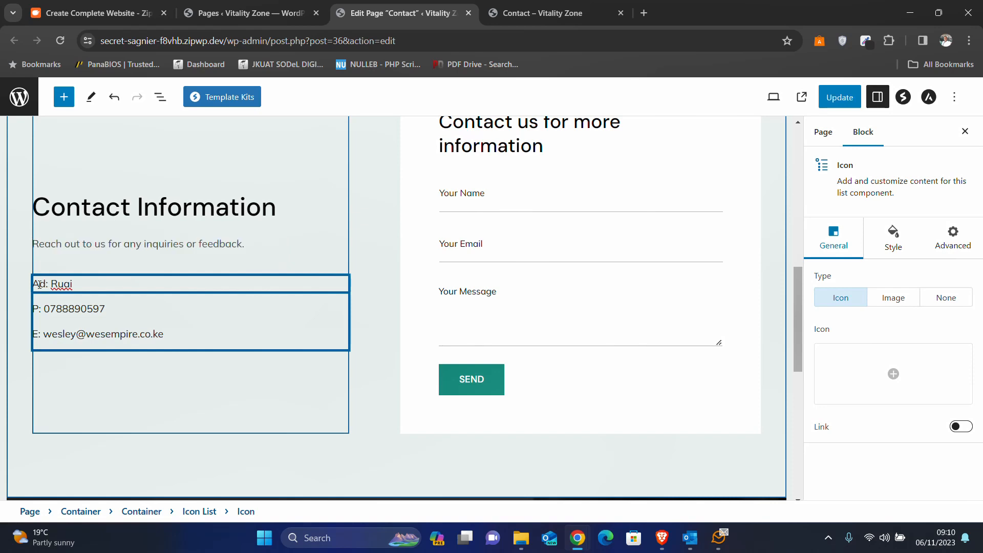
type("ress")
left_click(35, 307)
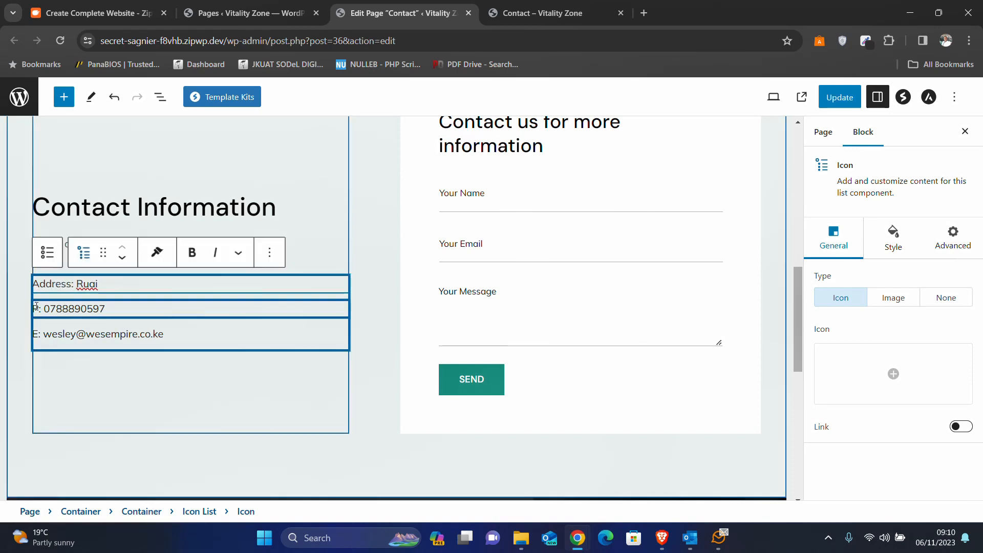
type("hone")
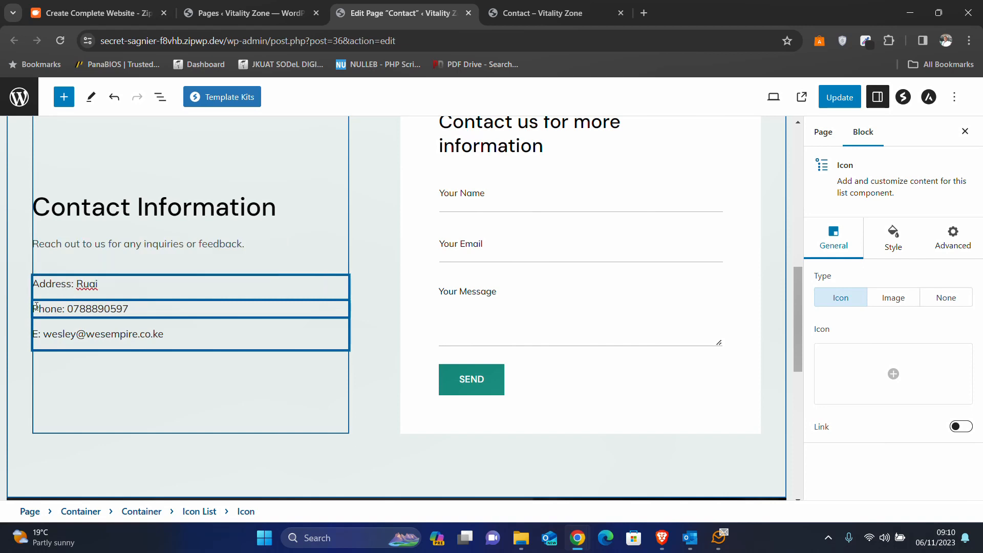
left_click(38, 334)
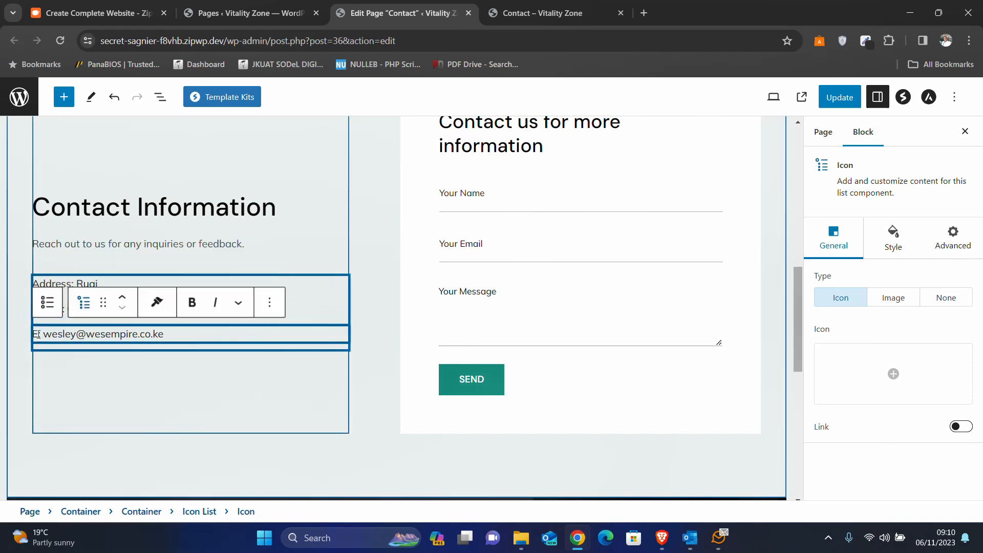
type("-mail")
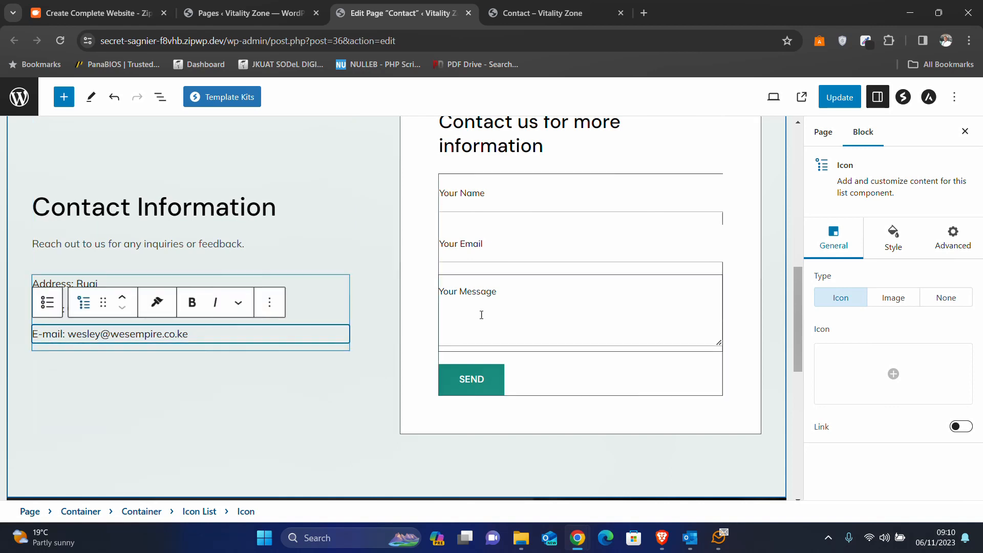
Step: Examine the contact form's message field options and the form's General settings, including the success and error message texts
left_click(500, 313)
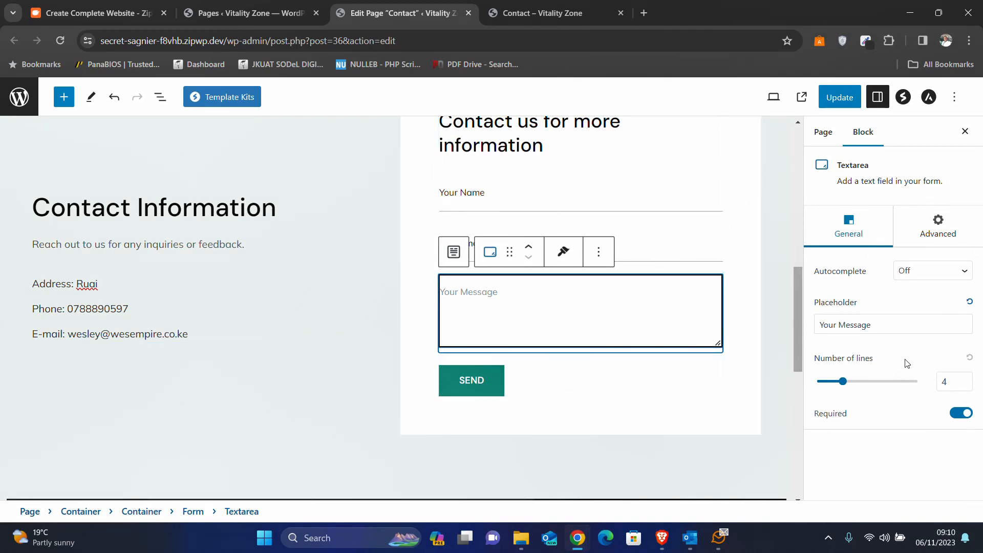
left_click(497, 384)
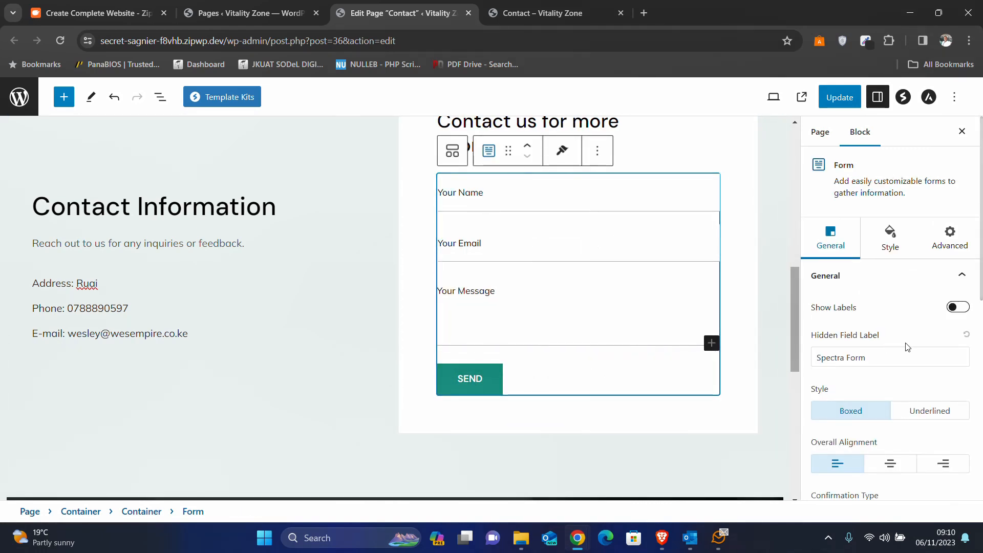
scroll(901, 358, "down", 3)
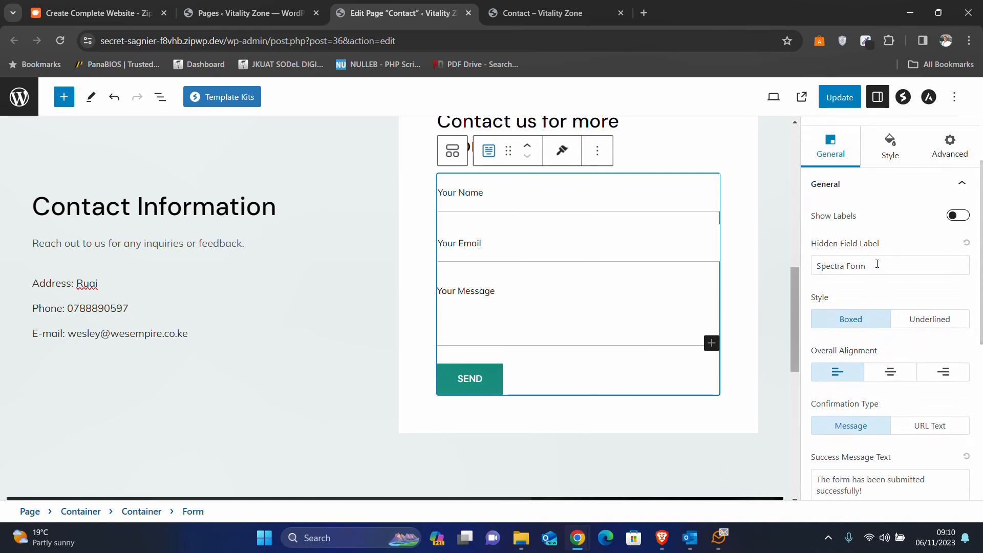
scroll(861, 345, "down", 3)
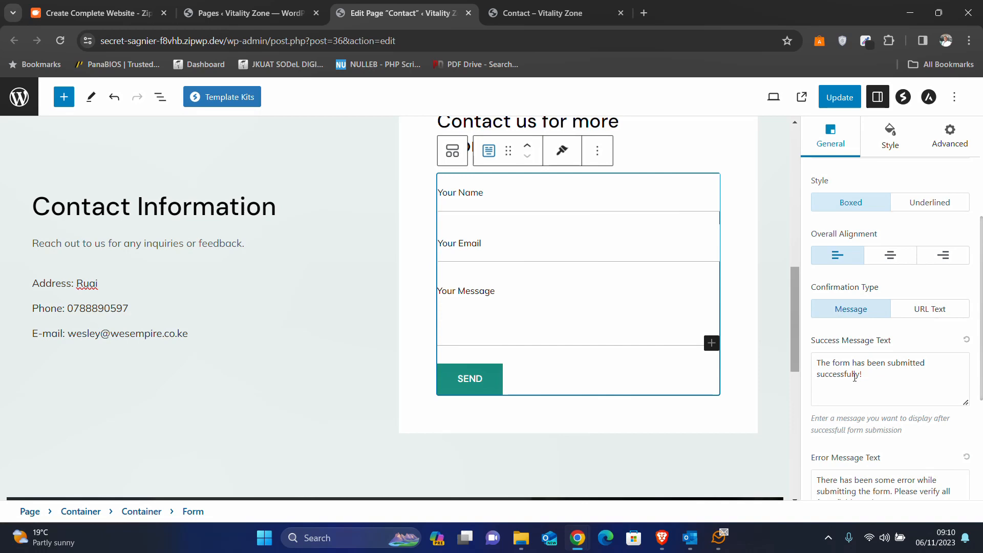
scroll(888, 374, "down", 5)
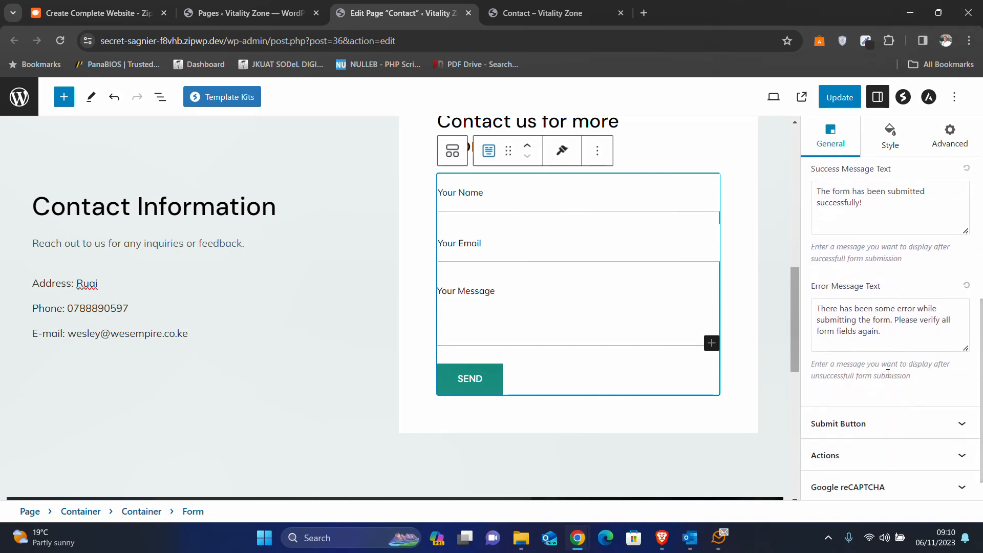
Step: Try centring the contact form's submit button and set its alignment back to left
left_click(948, 388)
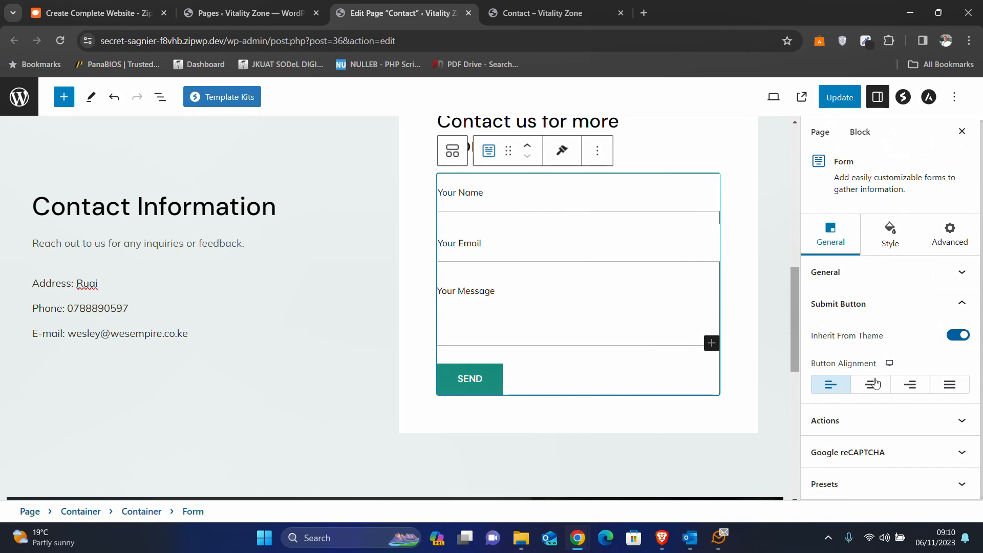
left_click(871, 384)
left_click(830, 390)
Step: Examine the contact form's Actions settings for the recipient email address and the submission subject
left_click(935, 421)
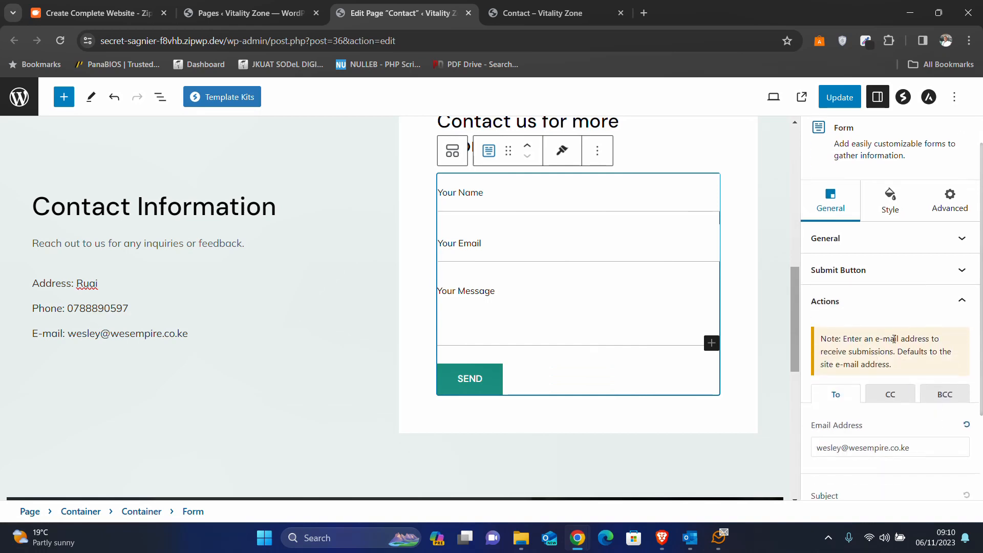
scroll(894, 340, "down", 2)
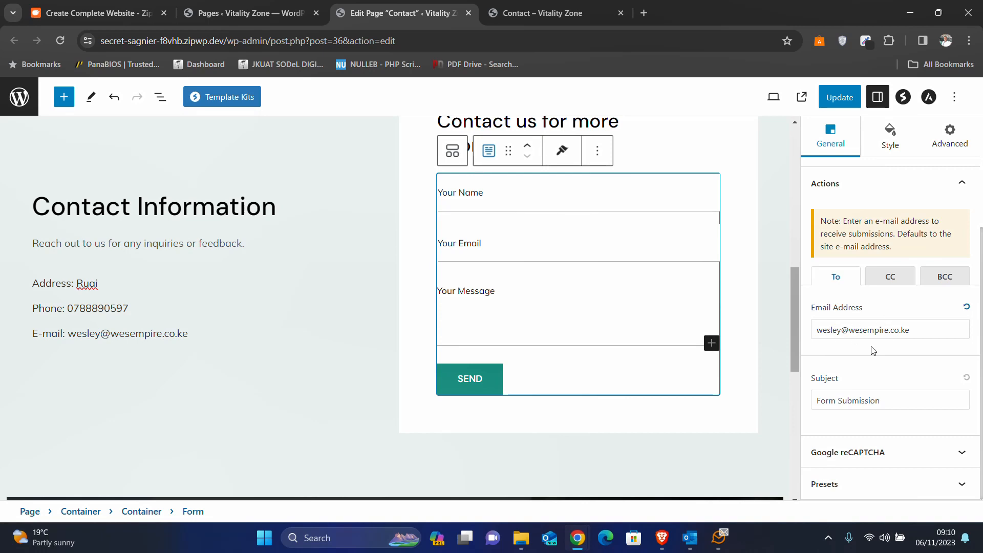
Step: Examine the contact form's Google reCAPTCHA settings, including the version conflict note and the enable option, and collapse the section again
left_click(959, 454)
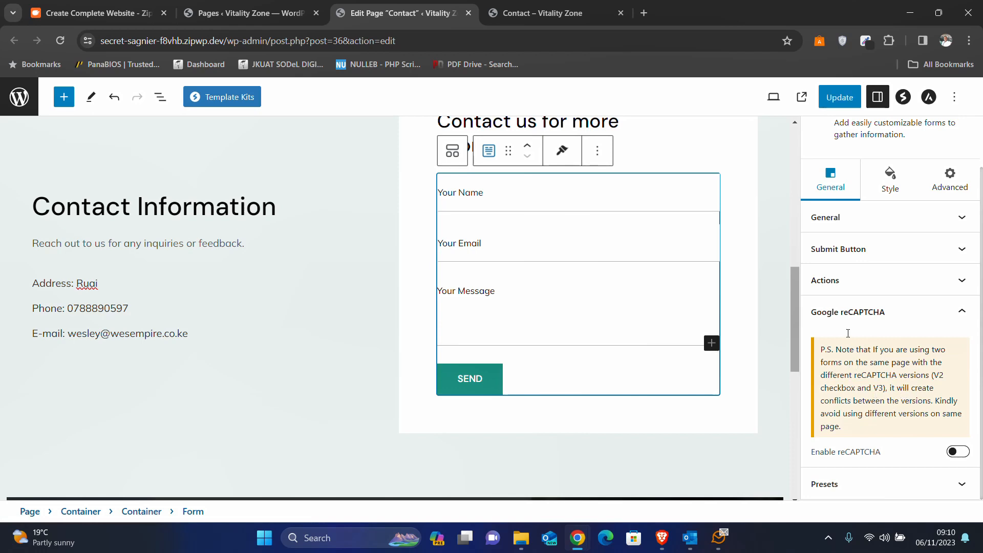
scroll(871, 353, "up", 2)
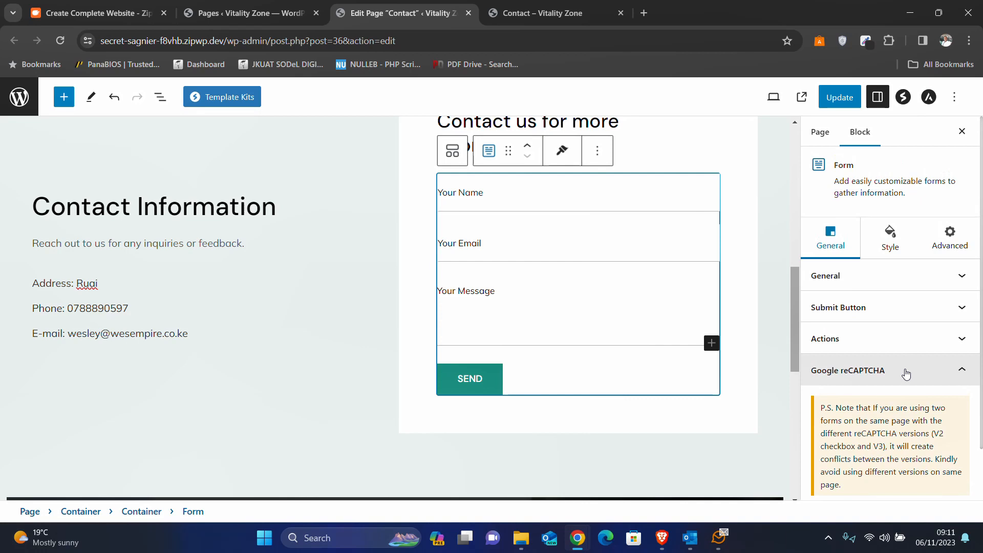
left_click(906, 373)
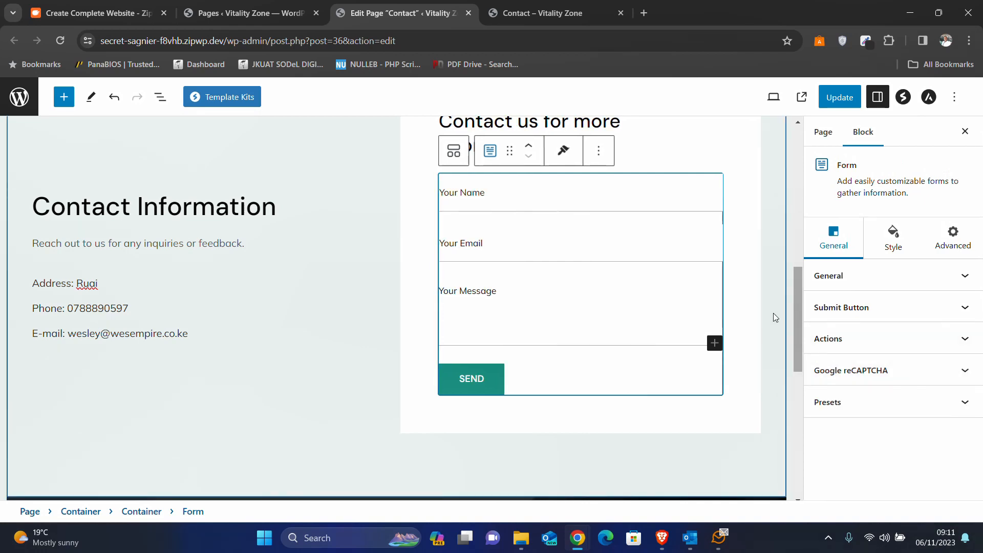
left_click(581, 332)
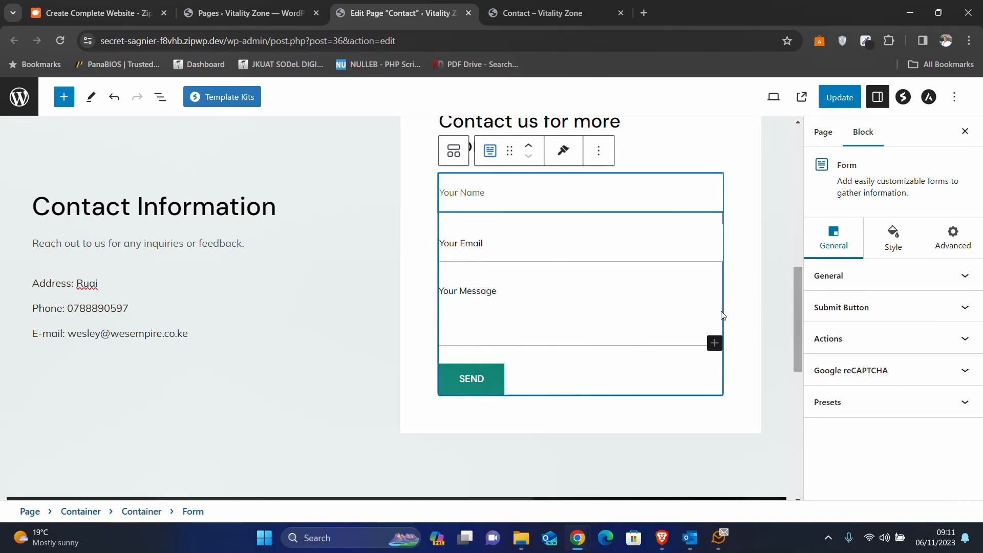
Step: Update the Contact page to save its edits
scroll(763, 391, "up", 3)
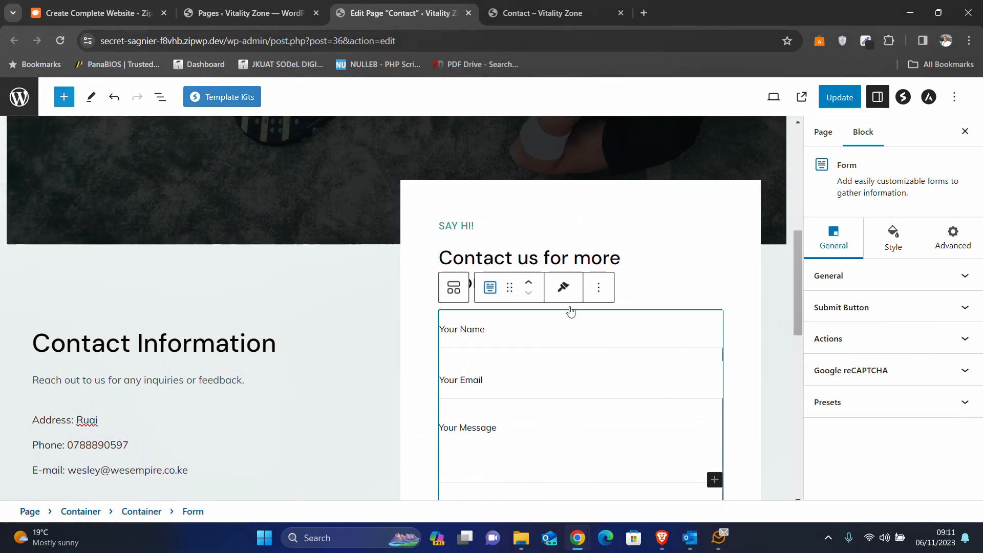
scroll(745, 386, "up", 10)
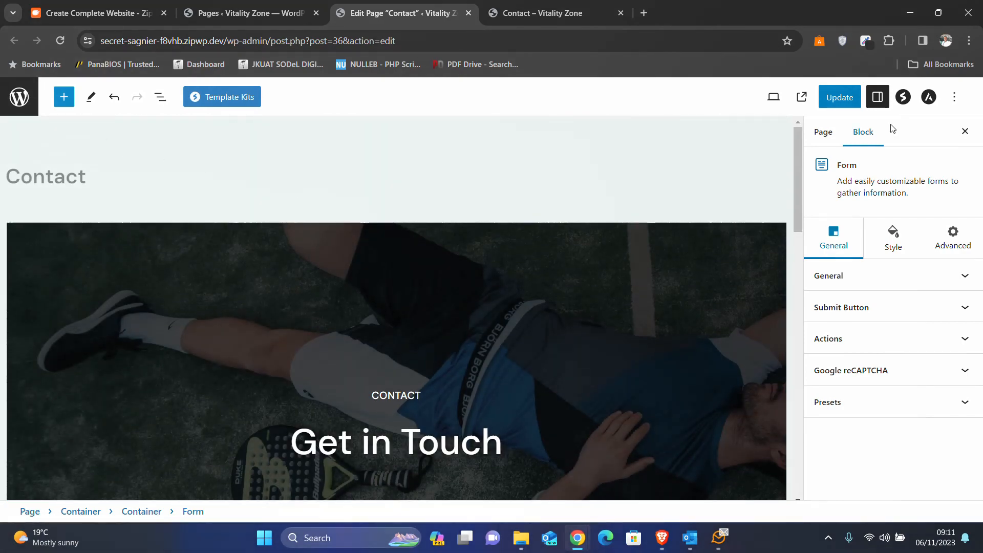
left_click(848, 104)
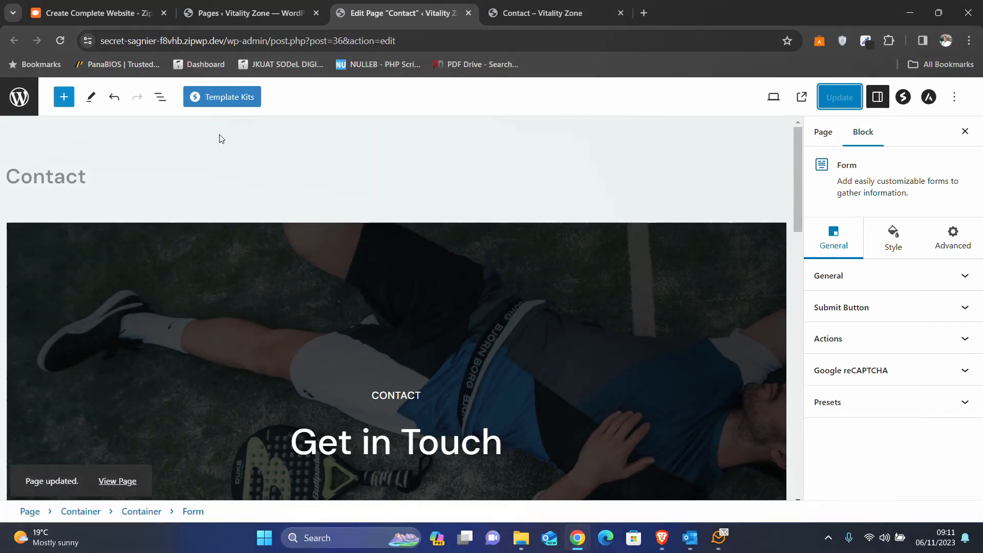
Step: Reload the live Contact page and review it from the hero section through the contact details and form to the footer
left_click(533, 11)
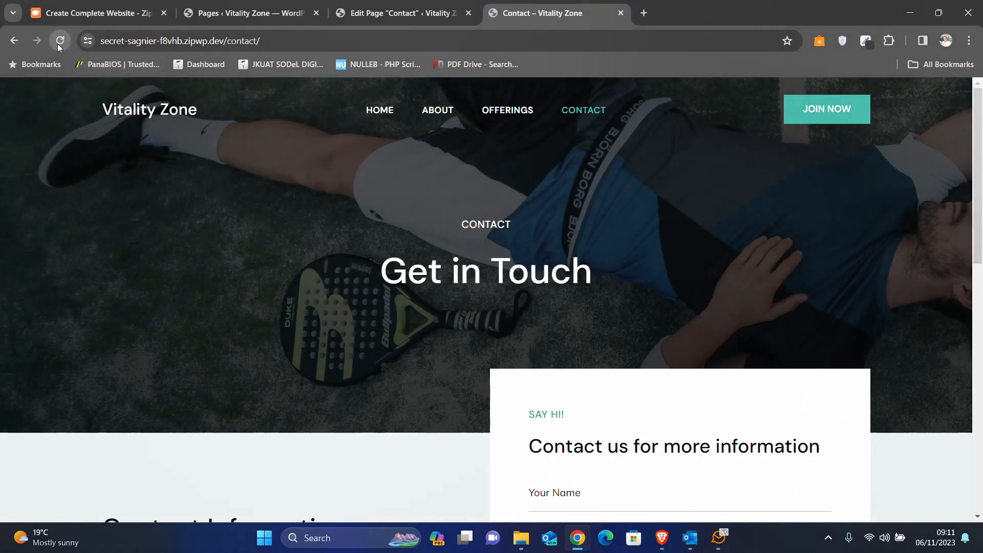
left_click(60, 41)
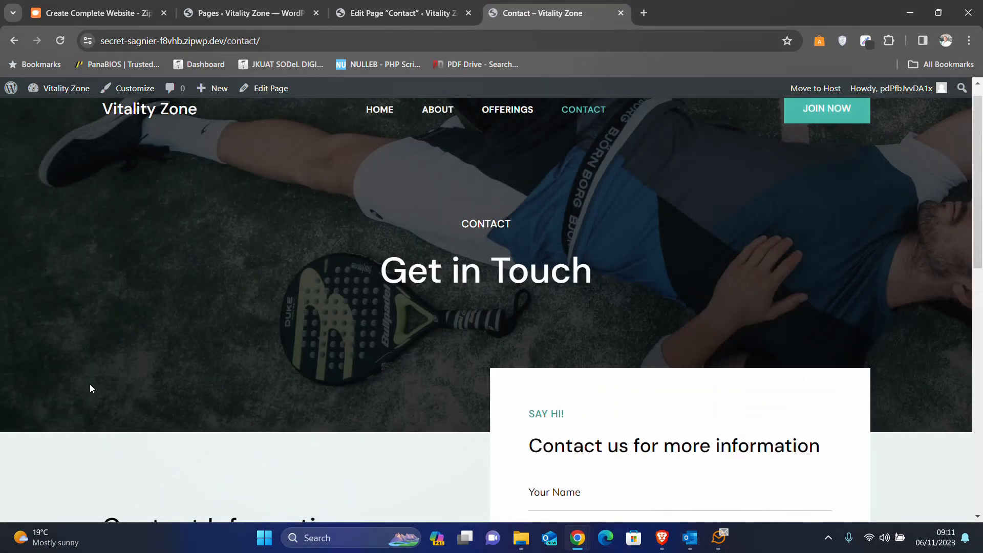
scroll(90, 385, "down", 5)
scroll(90, 384, "down", 3)
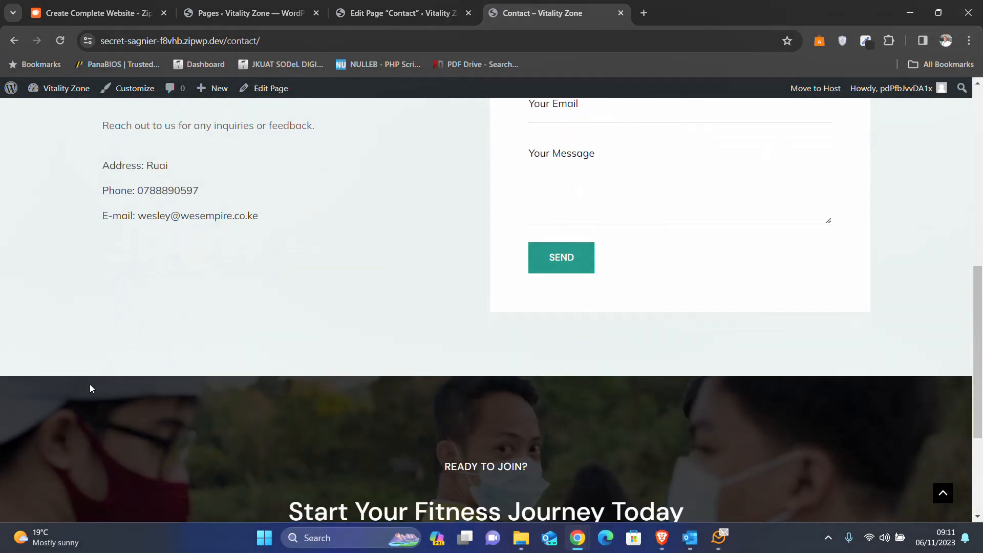
scroll(90, 389, "down", 4)
scroll(90, 389, "up", 2)
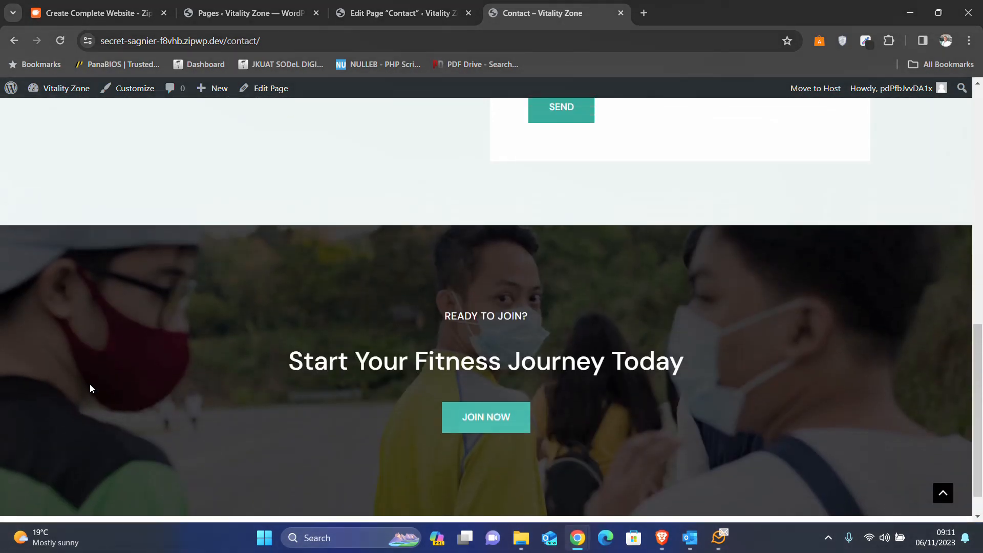
scroll(91, 388, "down", 2)
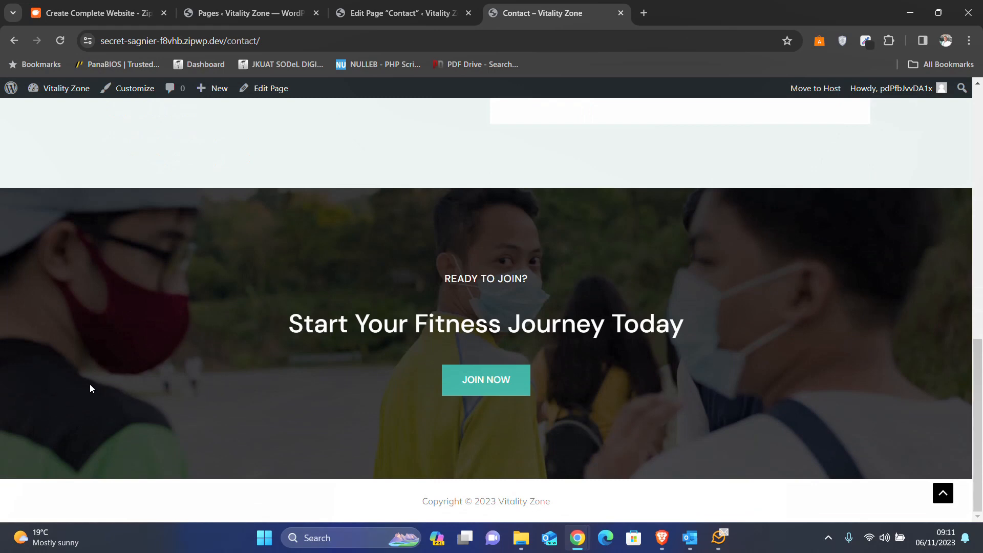
key("Home")
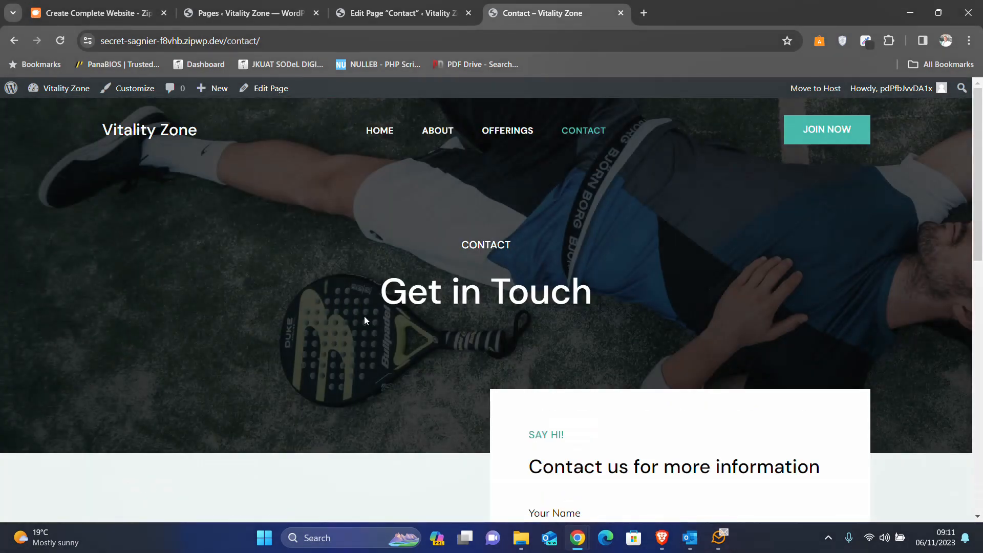
key("End")
key("Home")
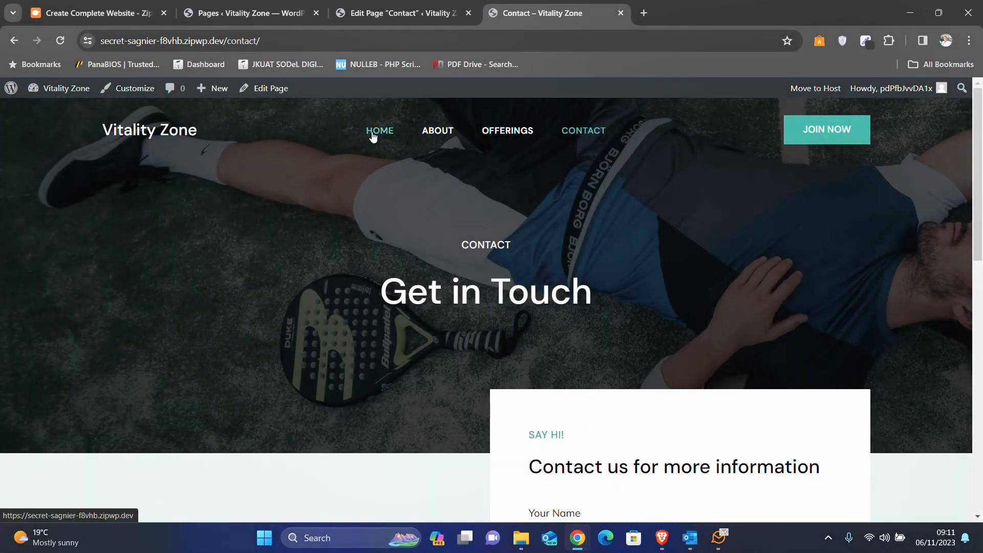
Step: Open the live site's Home page and review its sections from the welcome banner through the testimonials to the call to action
left_click(372, 134)
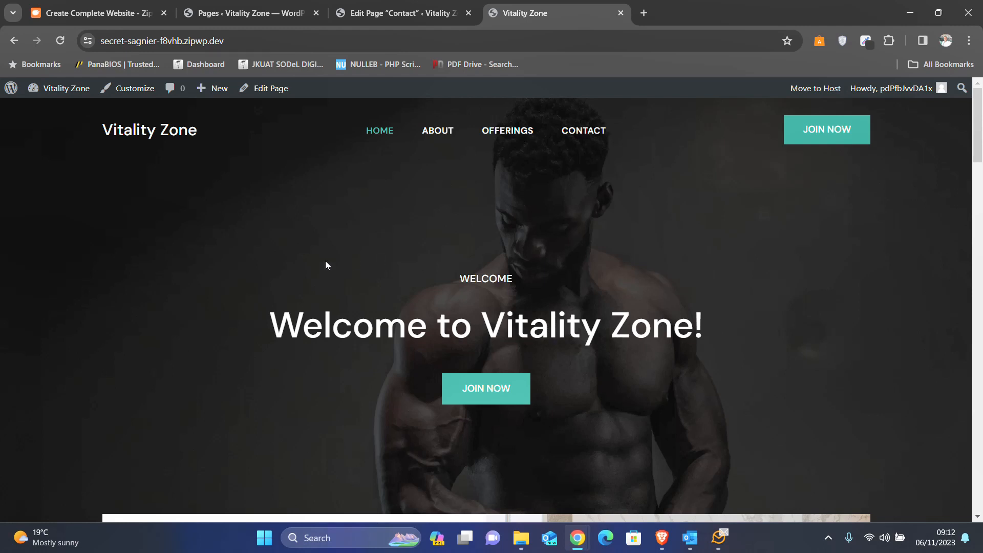
scroll(476, 263, "down", 6)
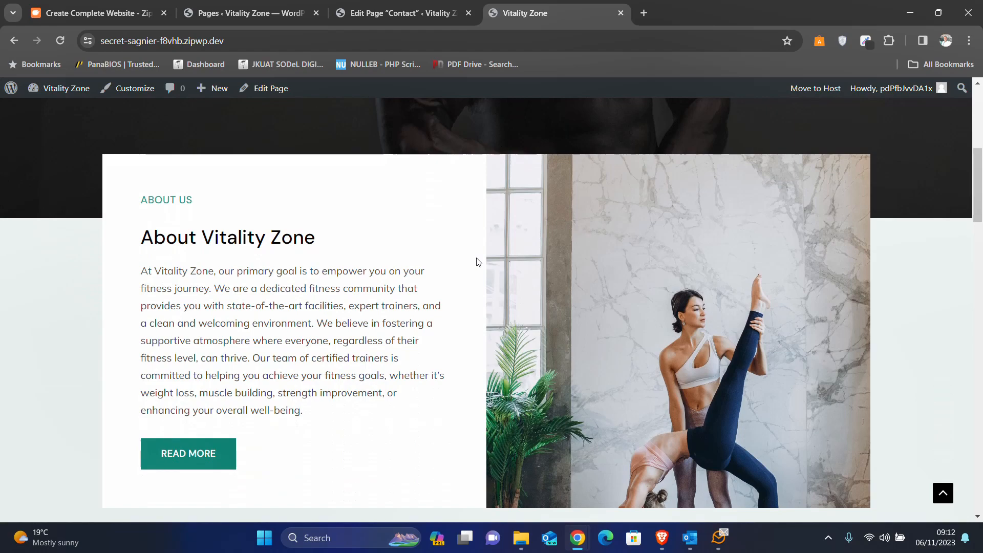
scroll(330, 264, "down", 15)
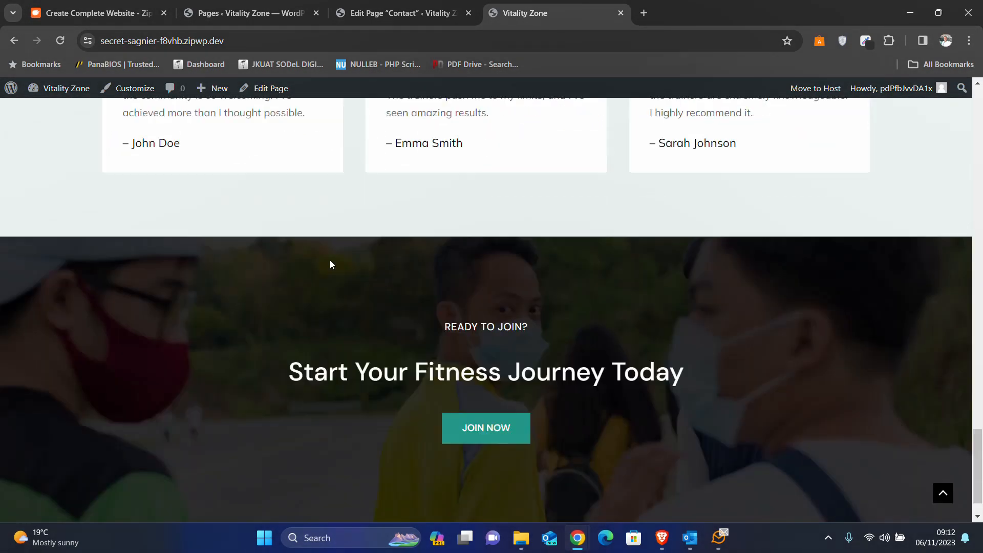
scroll(330, 262, "up", 20)
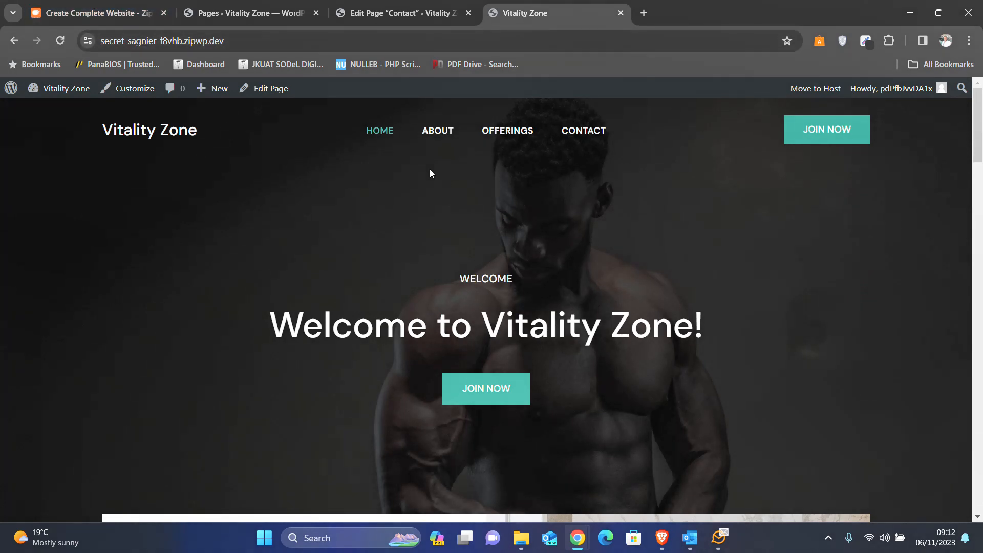
Step: Close the Contact page editor and return to the list of all pages in the WordPress dashboard
left_click(84, 5)
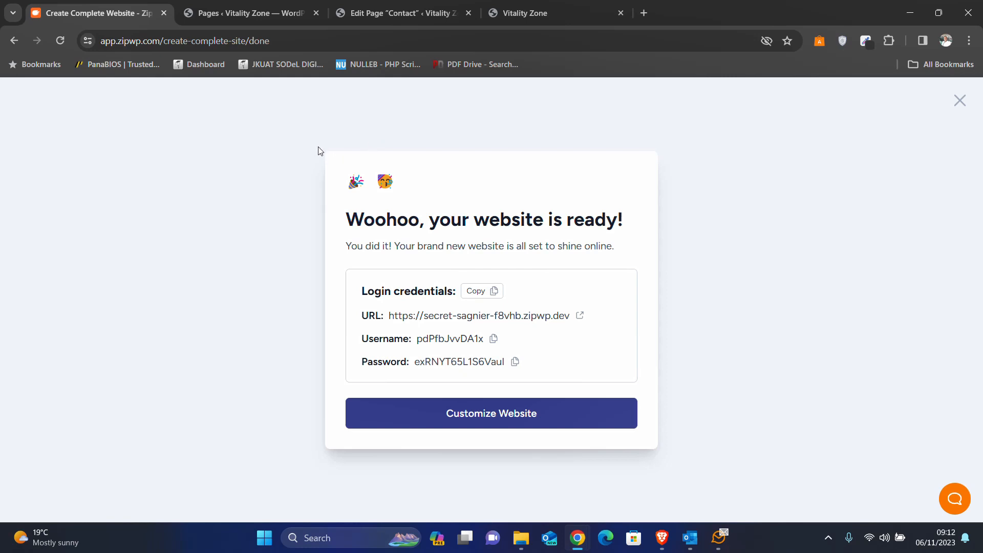
left_click(394, 13)
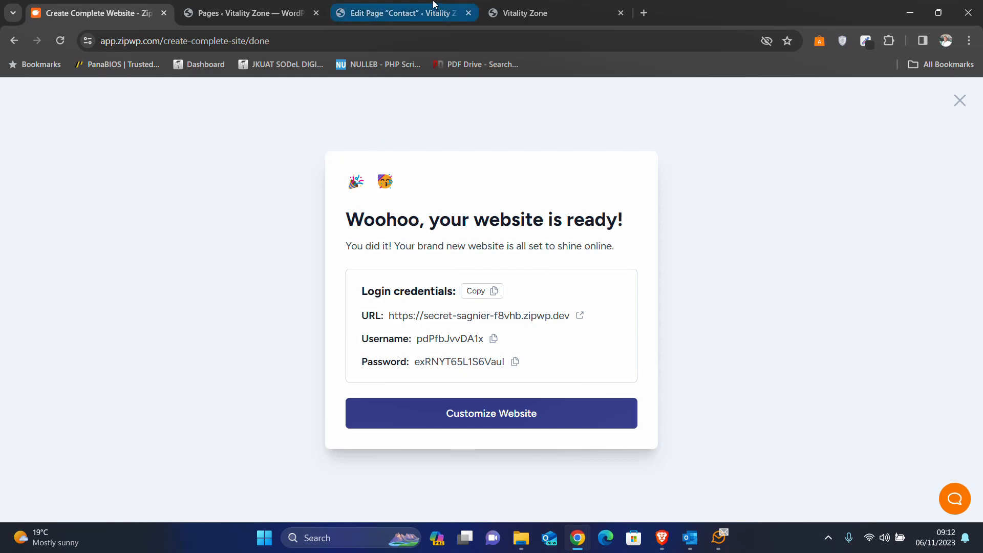
scroll(411, 204, "down", 1)
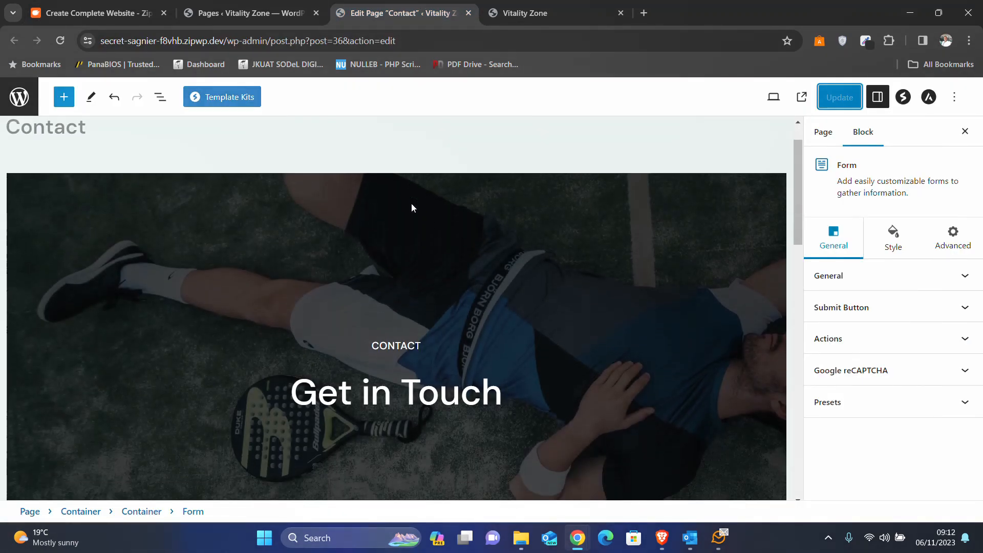
scroll(411, 204, "up", 1)
left_click(468, 12)
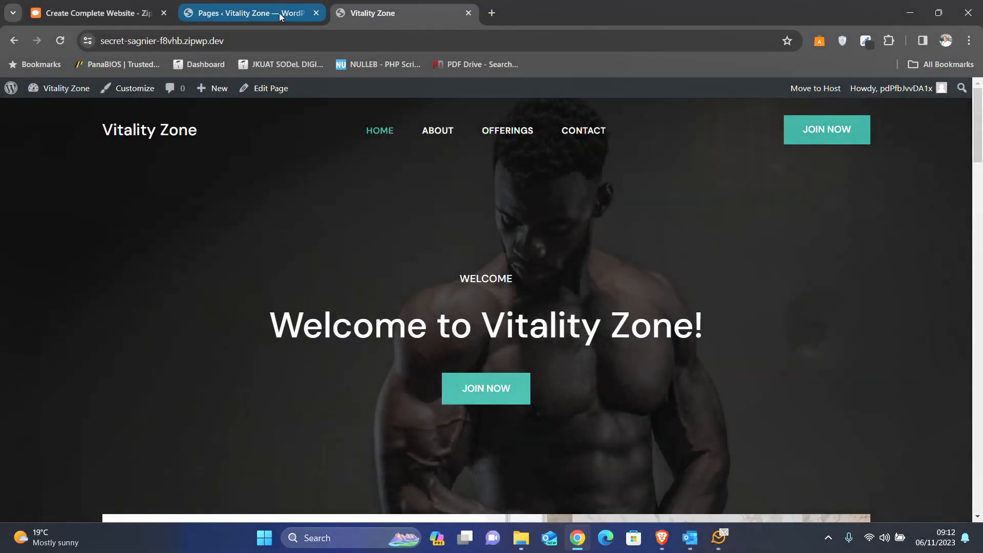
left_click(276, 15)
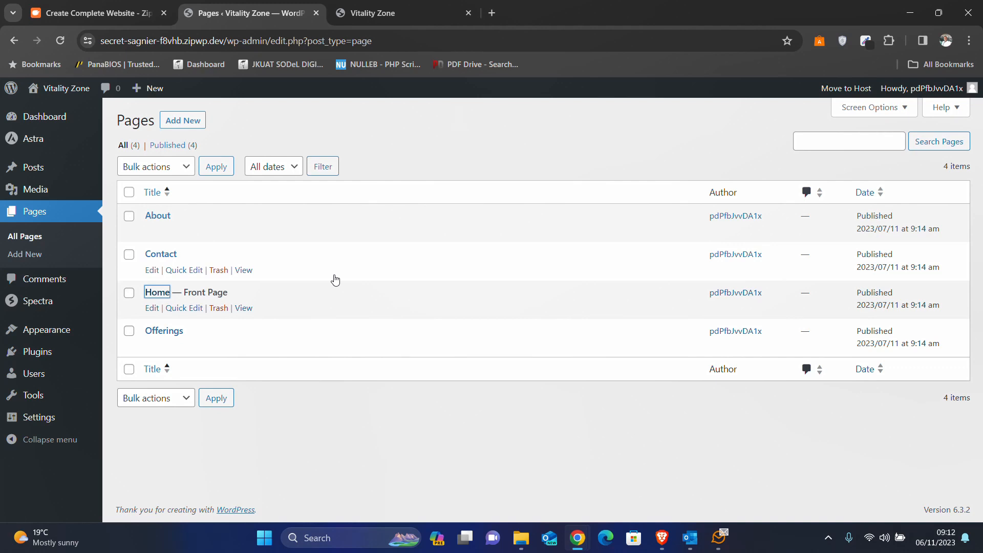